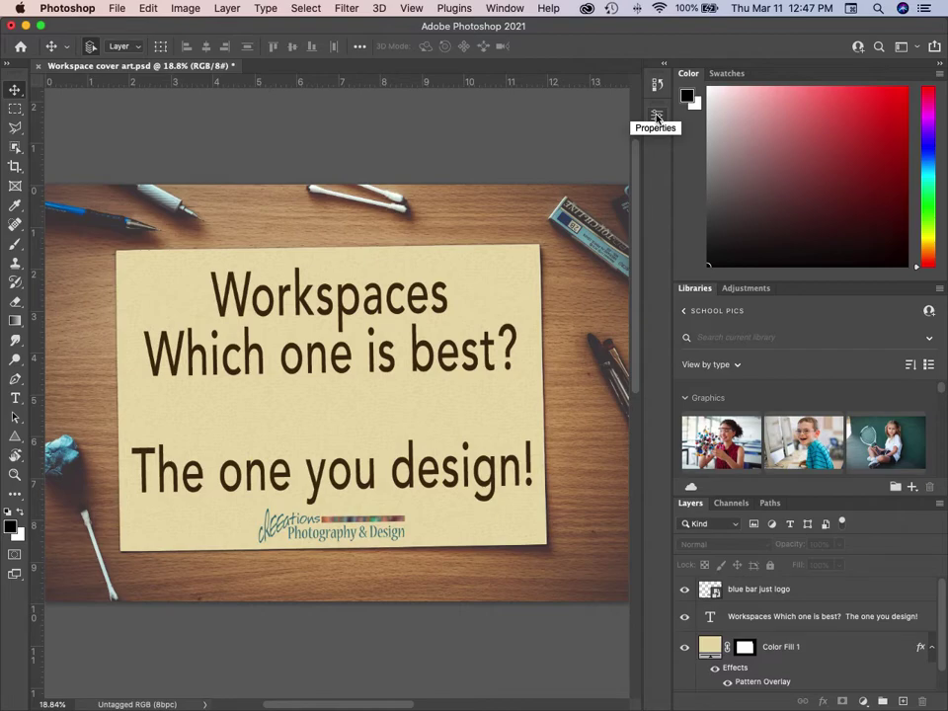
Step: Check the document properties, then extend the History panel to nearly full window height and review the recorded states
click(656, 116)
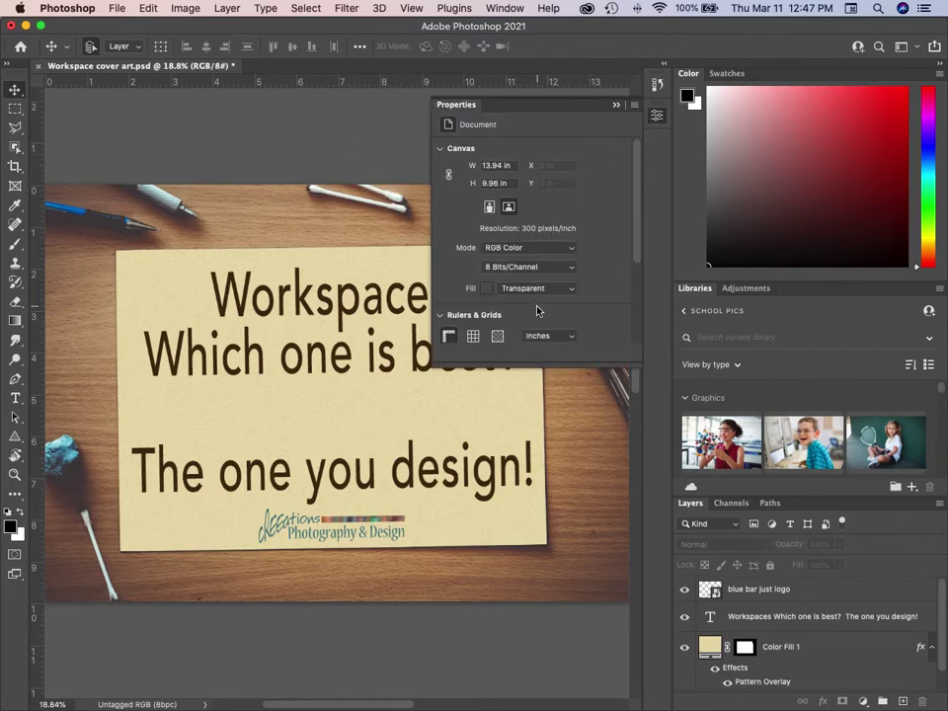
click(656, 116)
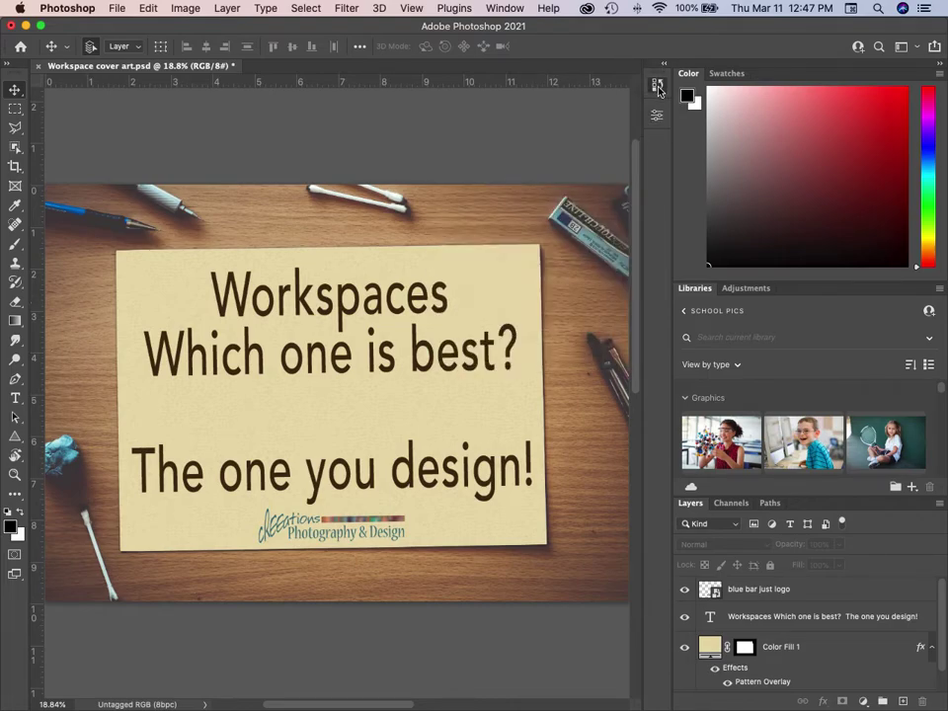
click(658, 87)
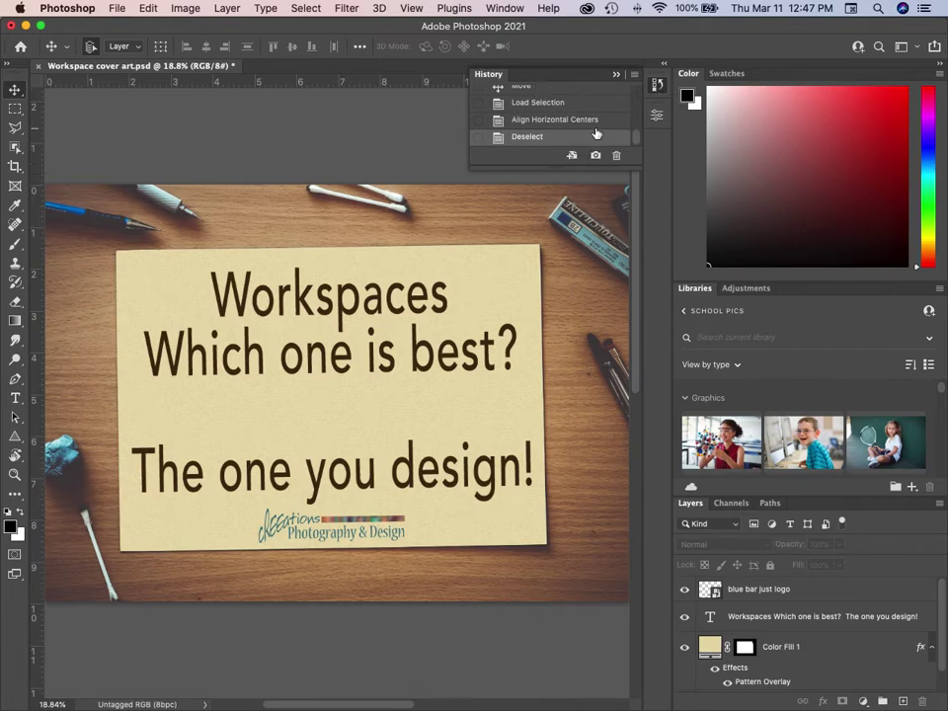
scroll(638, 139, up, 10)
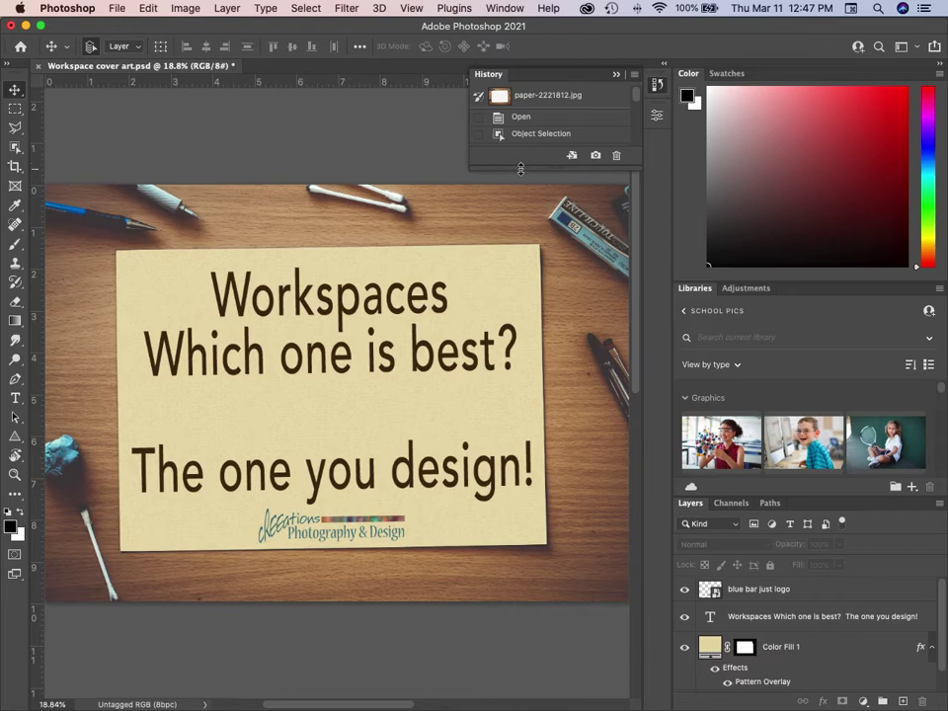
drag(520, 168, 491, 682)
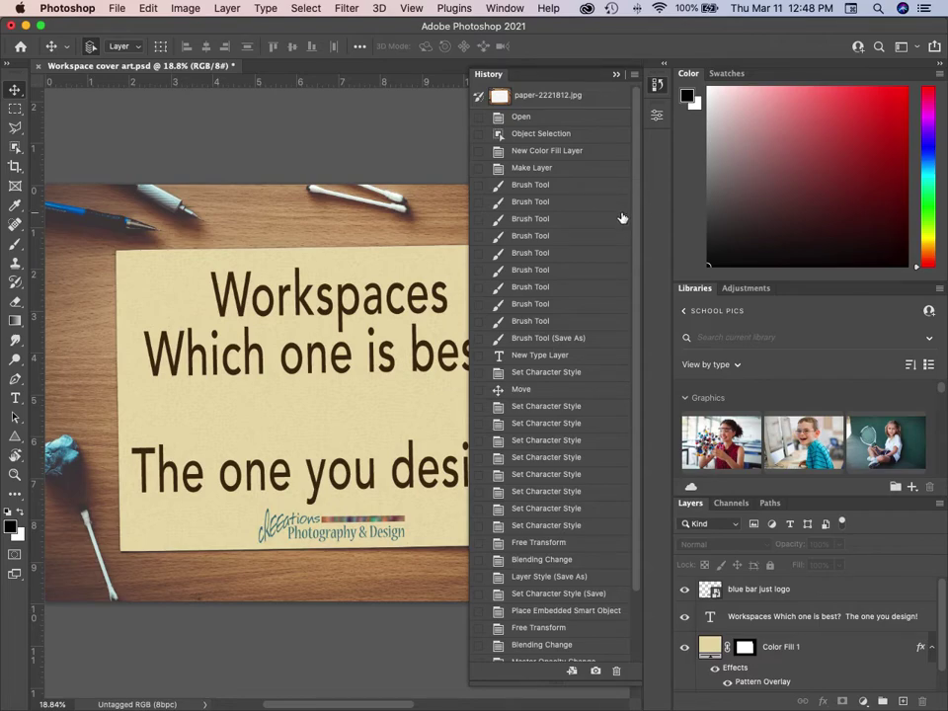
drag(637, 173, 634, 394)
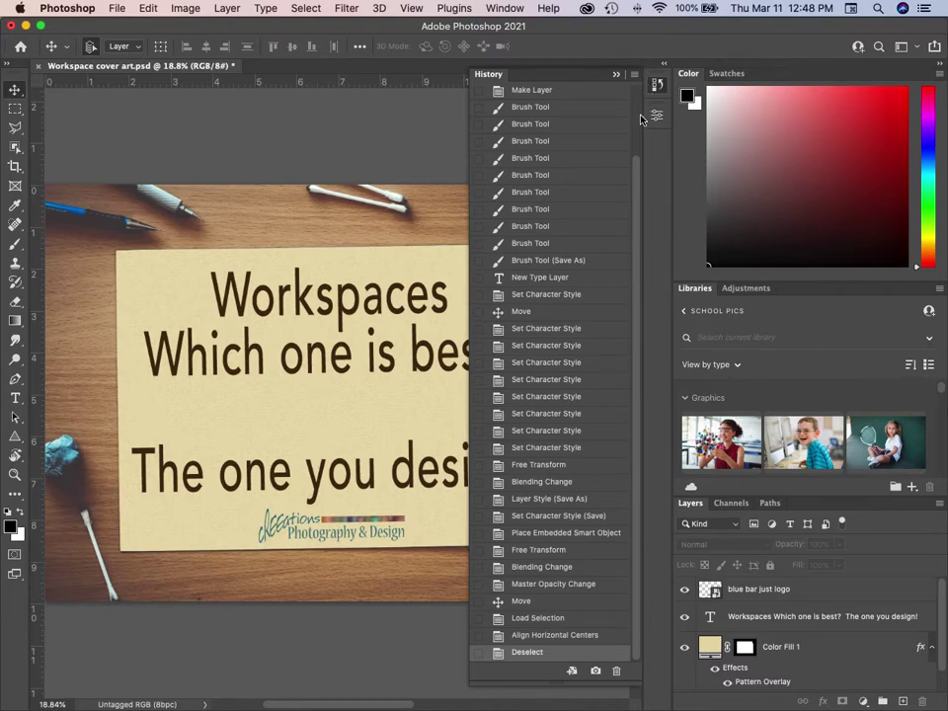
scroll(637, 191, up, 3)
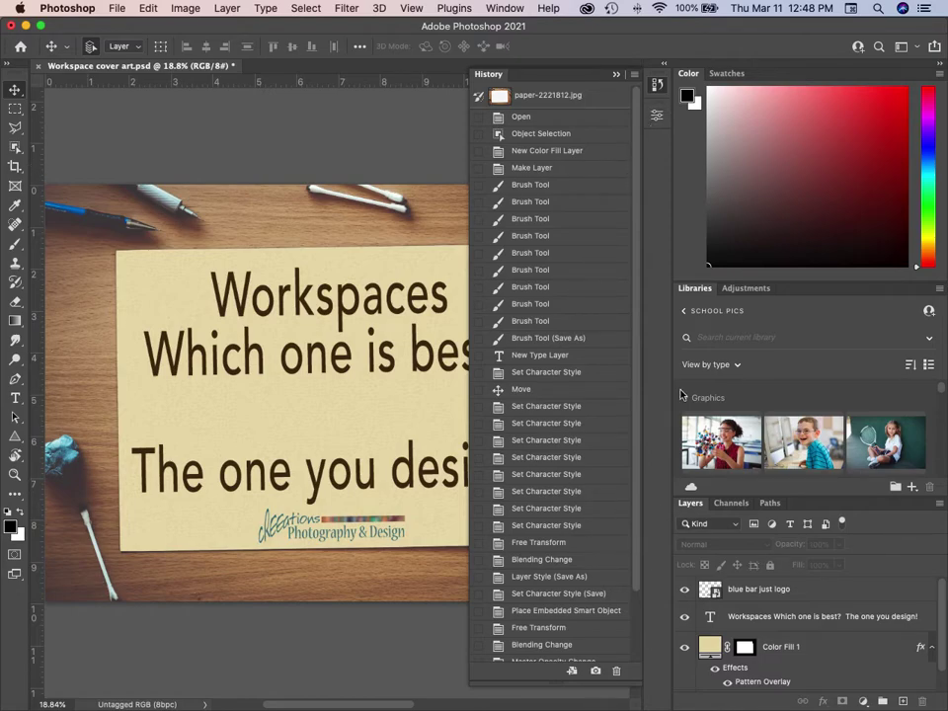
Step: Review the automatic recovery save intervals in the File Handling preferences, keeping 10 Minutes selected
click(20, 9)
click(18, 9)
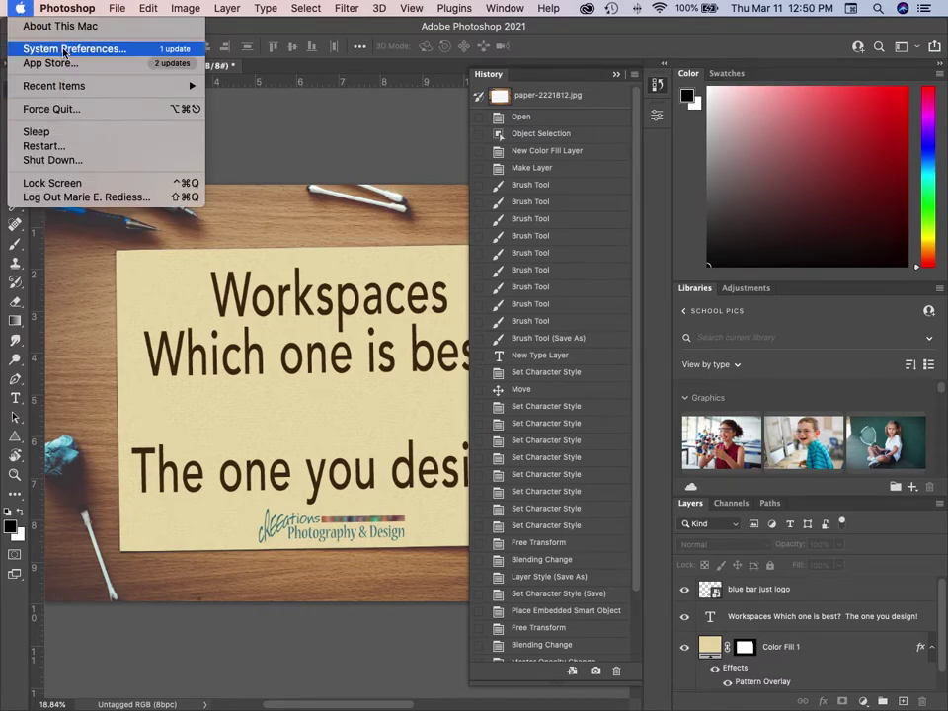
mouse_move(41, 8)
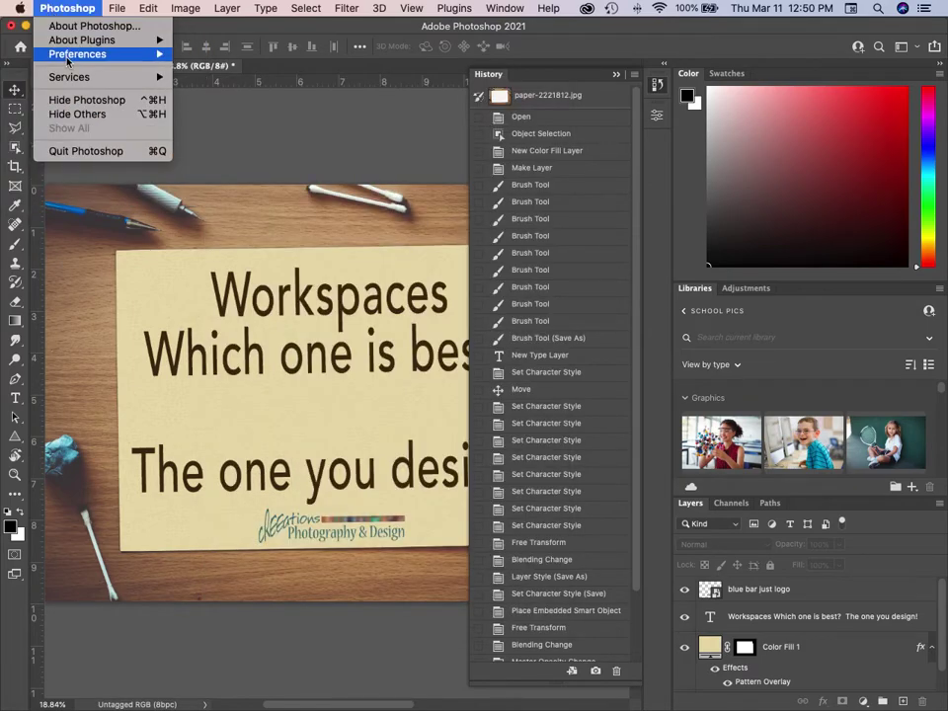
mouse_move(68, 62)
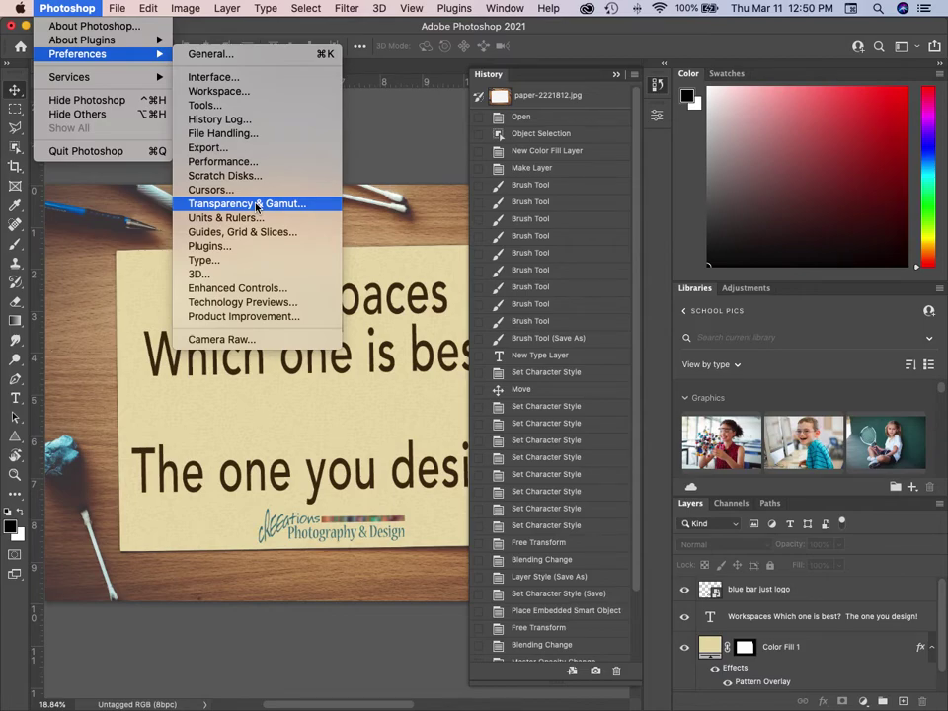
click(237, 135)
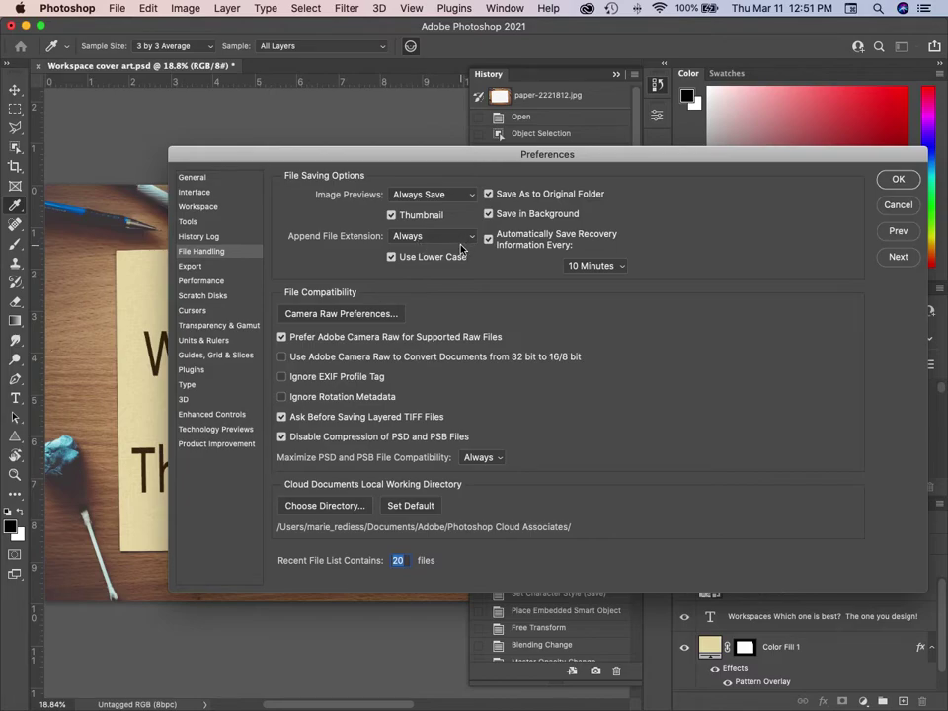
click(623, 269)
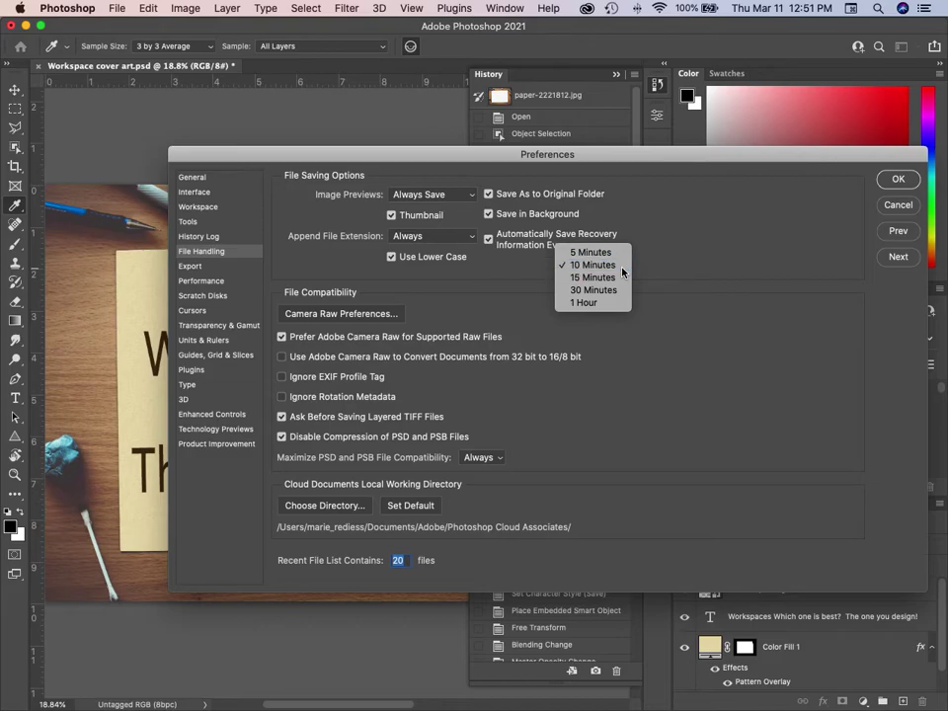
click(620, 265)
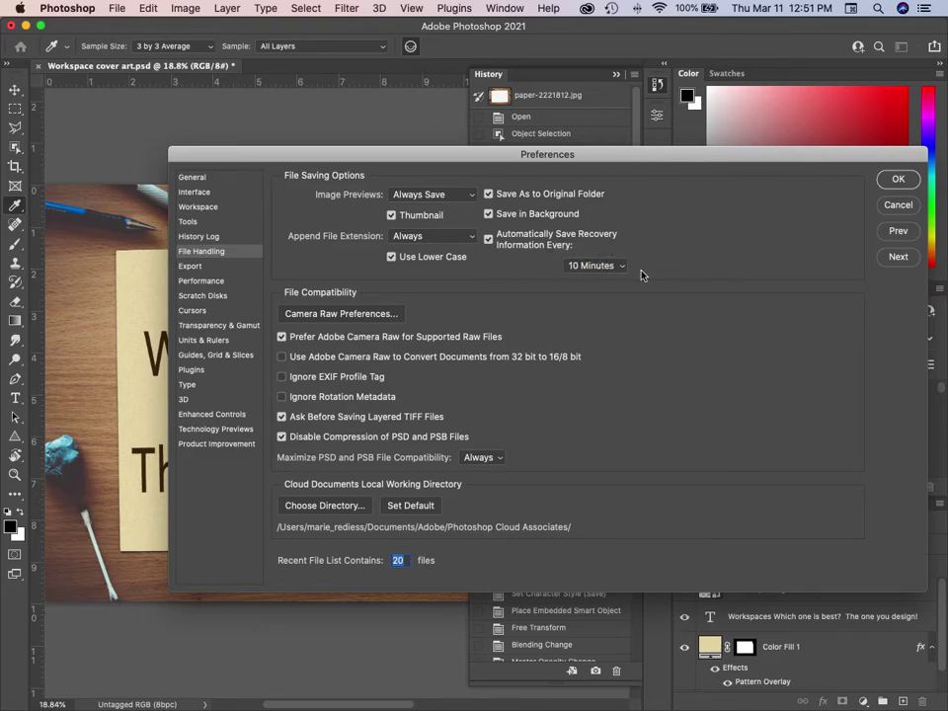
click(625, 266)
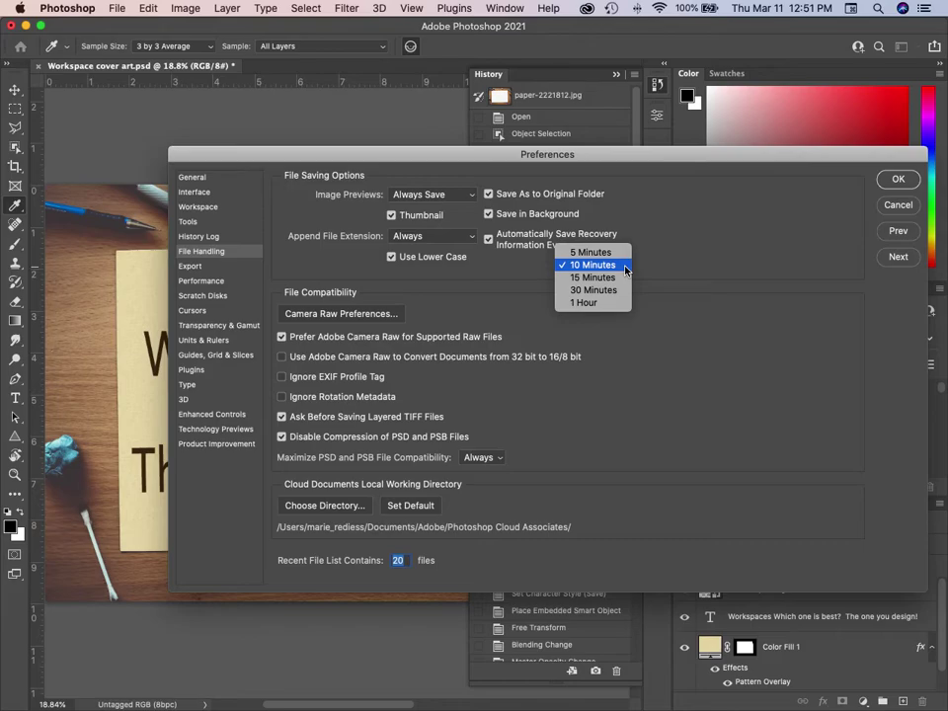
click(625, 267)
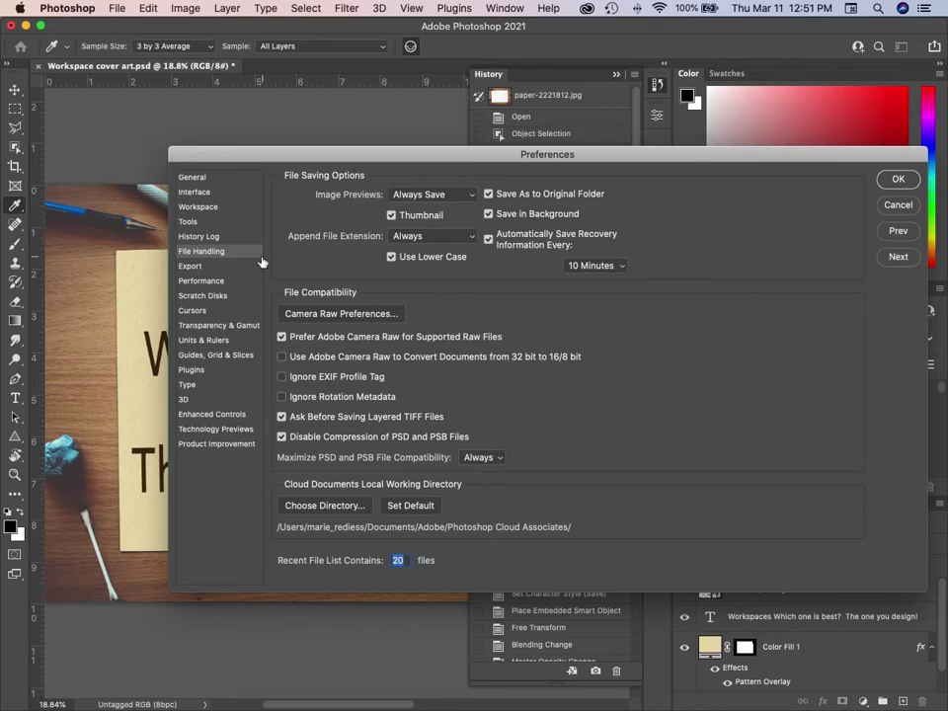
Step: Raise History States to 1000 in the Performance preferences
click(205, 282)
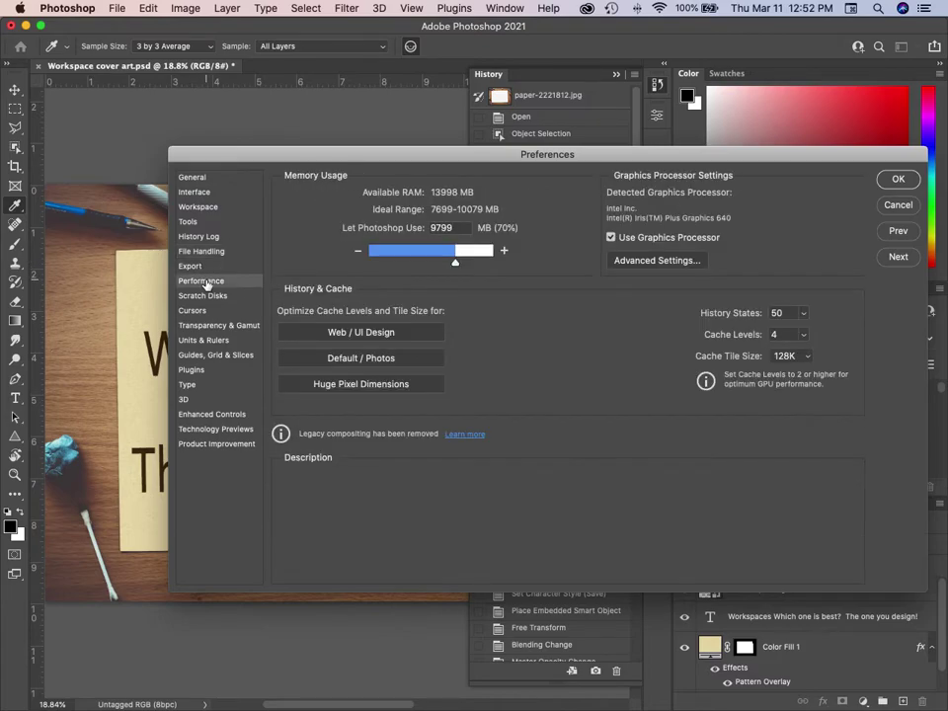
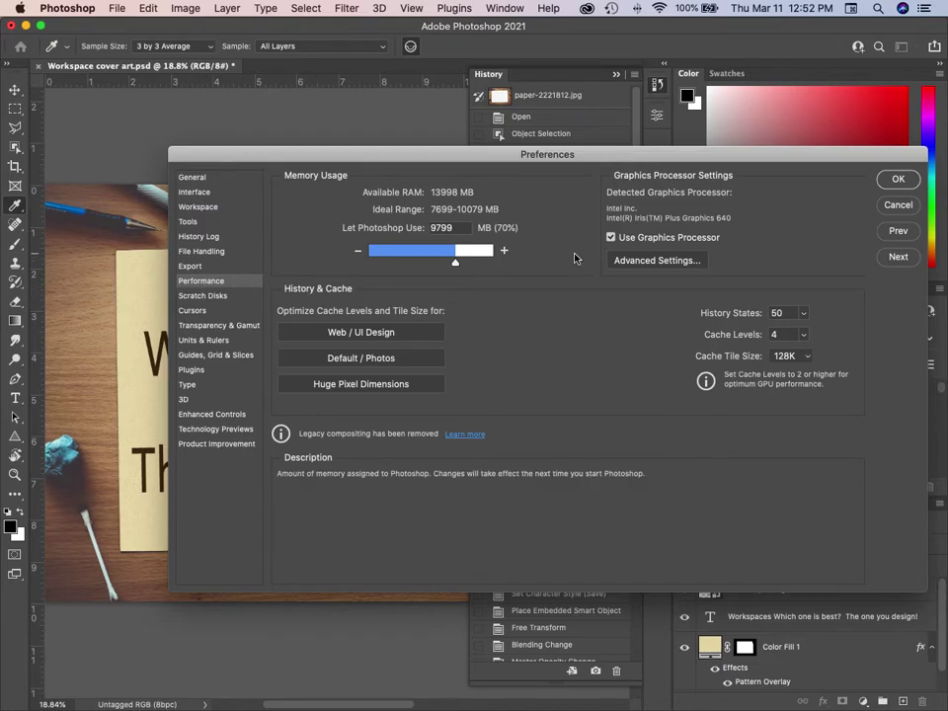
click(805, 313)
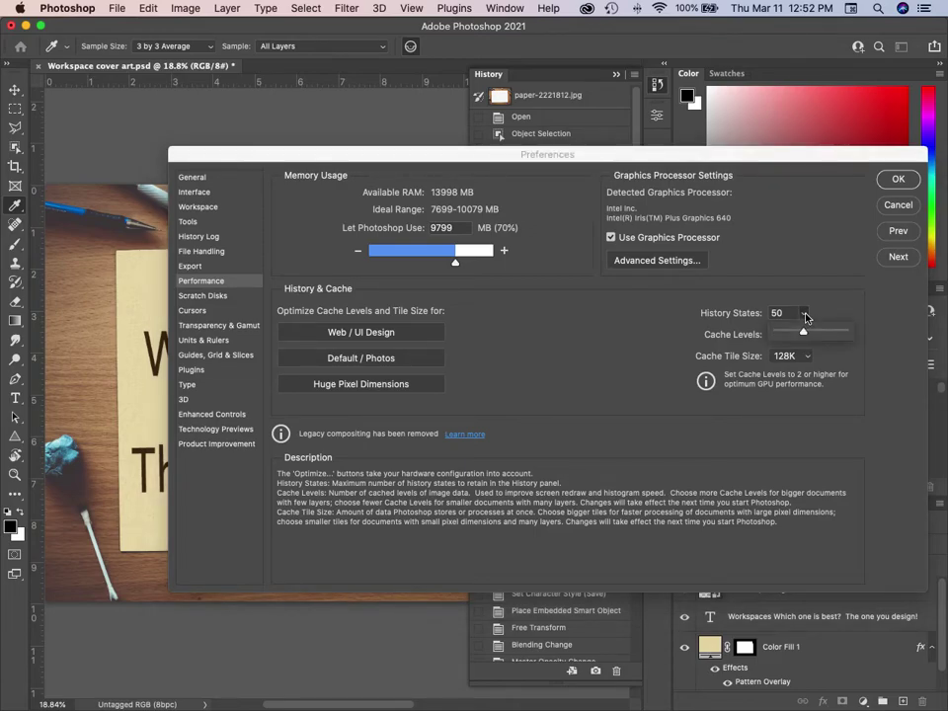
click(805, 317)
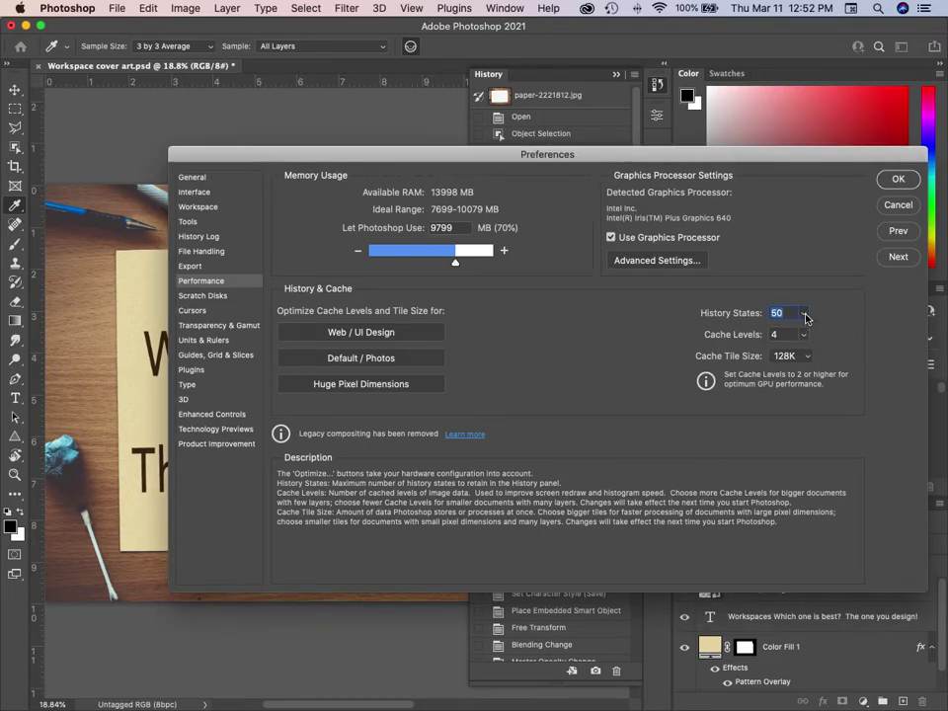
click(805, 318)
drag(806, 332, 861, 332)
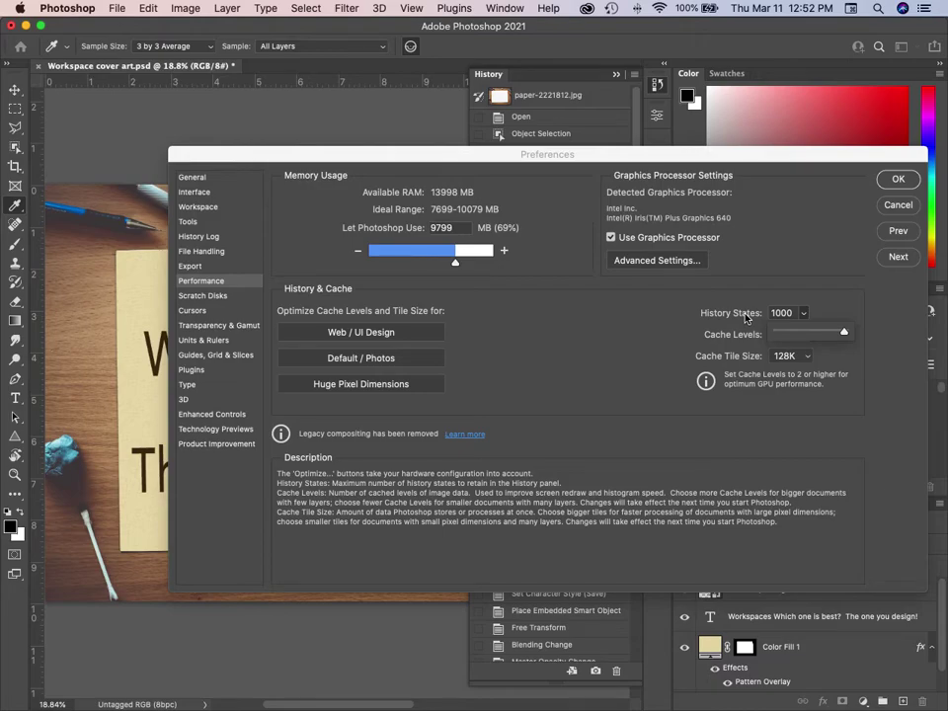
Step: Replace the History States value with a lower one and close the preferences
double_click(793, 312)
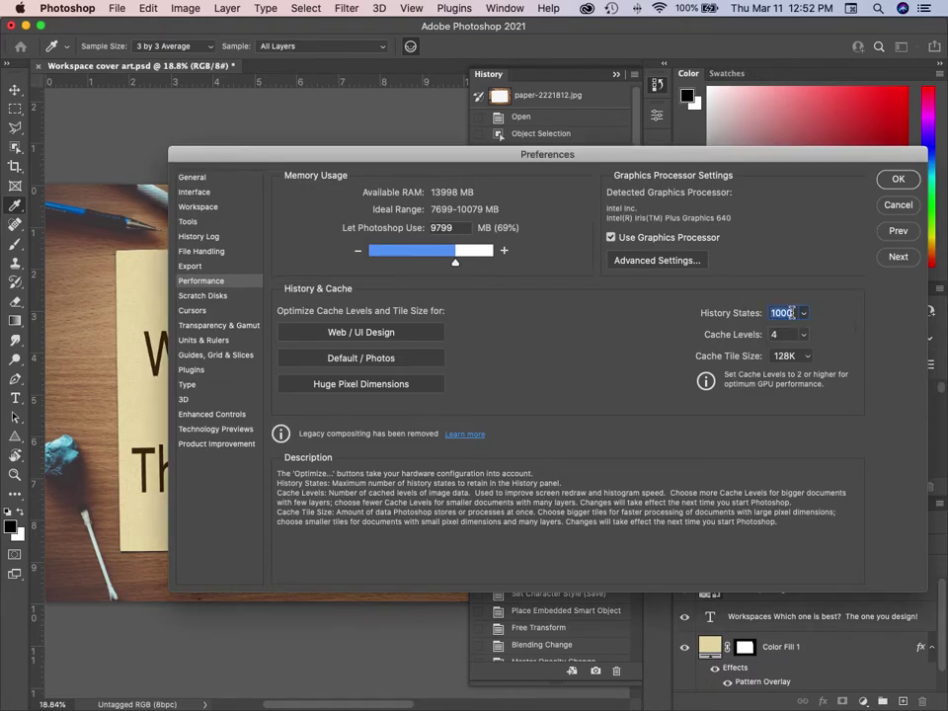
click(803, 312)
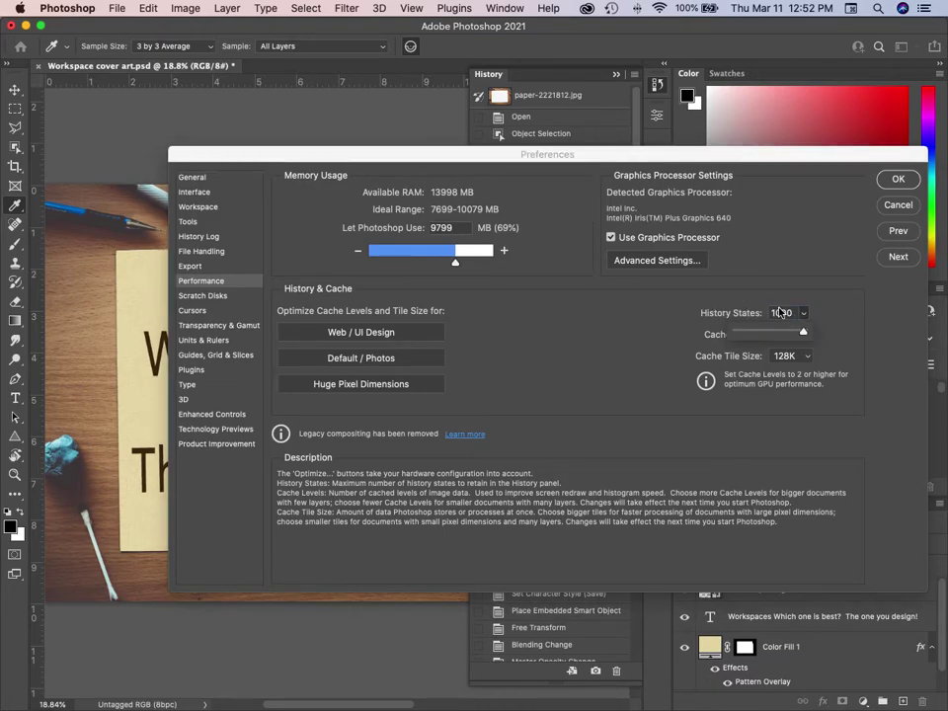
double_click(790, 314)
mouse_move(791, 313)
mouse_down()
mouse_move(720, 309)
mouse_move(779, 314)
mouse_up()
text(5)
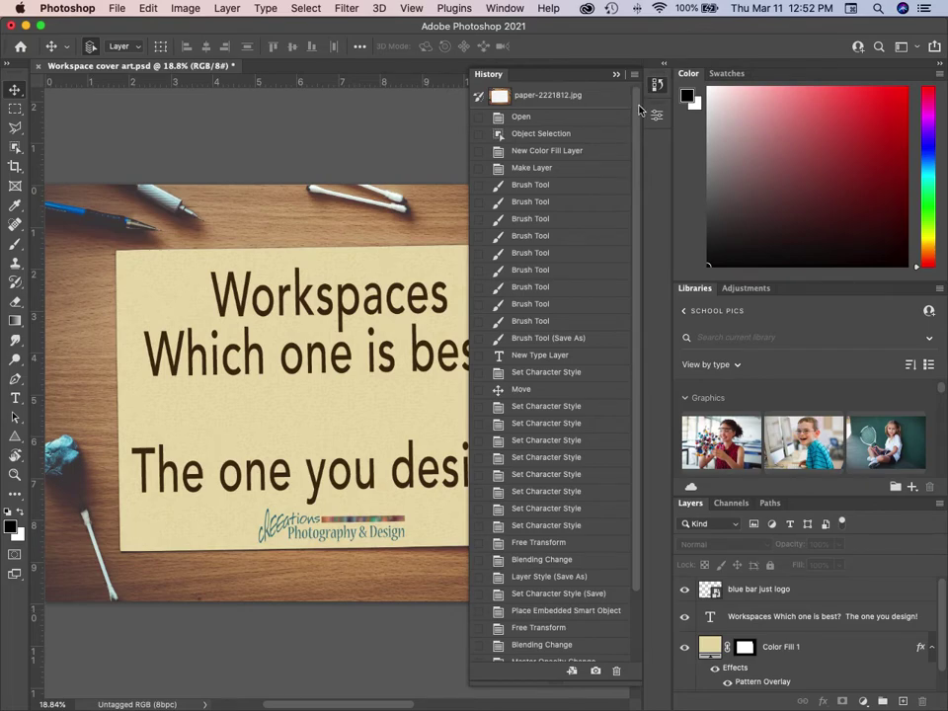
Step: Look through the full list of recorded history states and collapse the History panel
scroll(628, 508, down, 5)
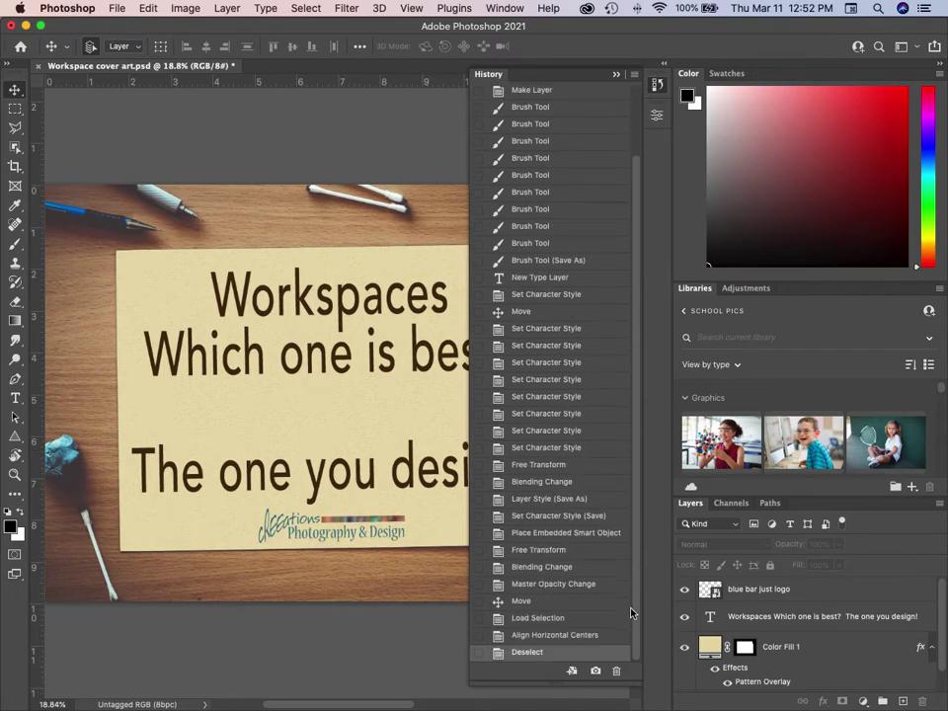
scroll(642, 90, up, 5)
click(657, 85)
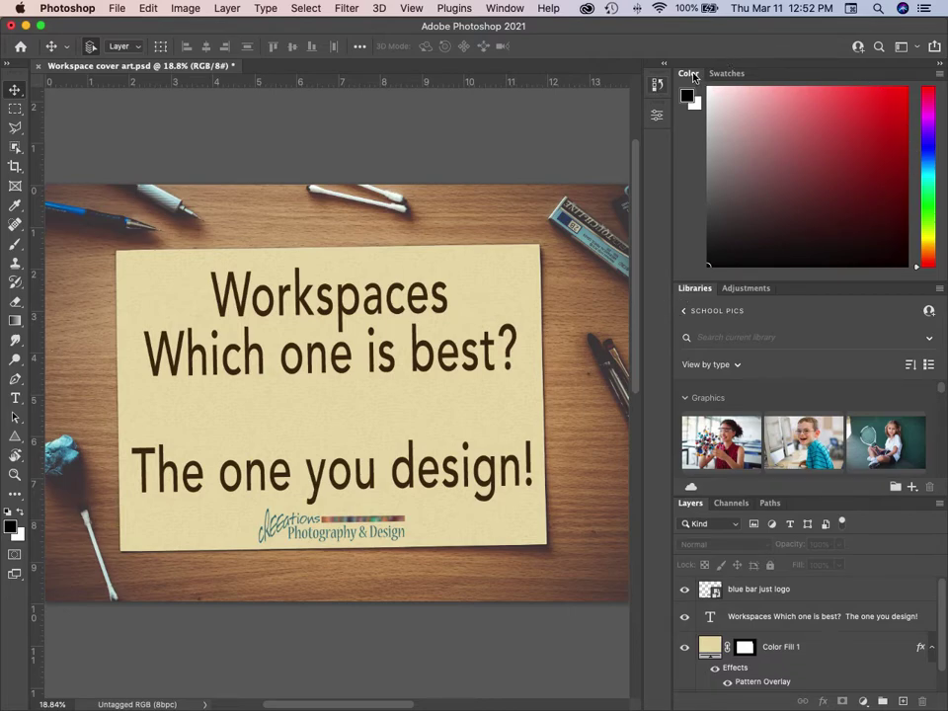
Step: Compare the saved swatches with the color picker, ending on the color picker
click(728, 75)
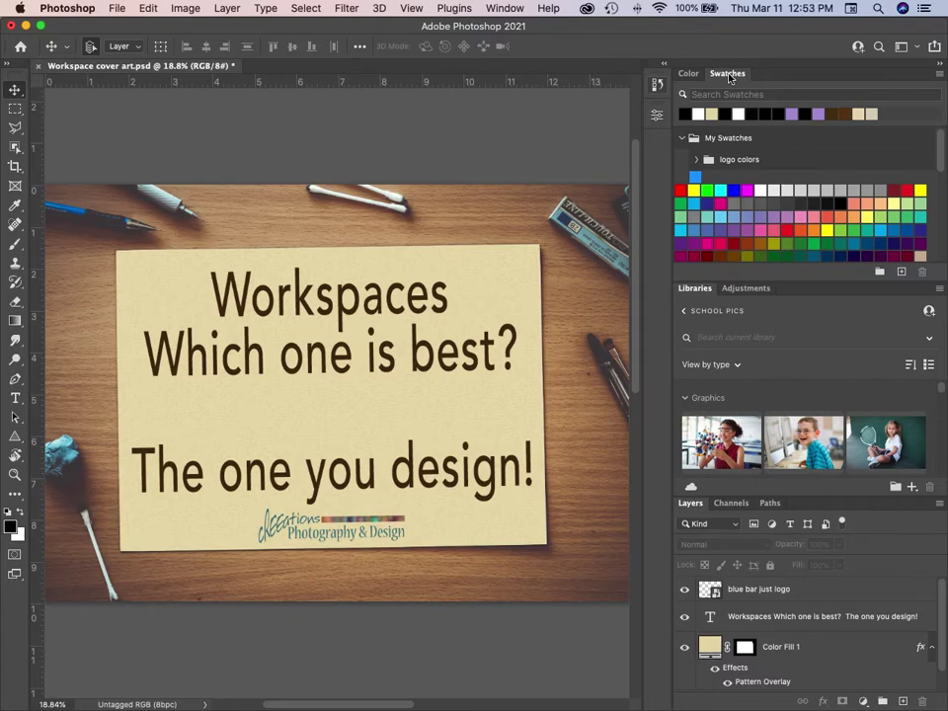
click(688, 74)
click(728, 75)
click(688, 74)
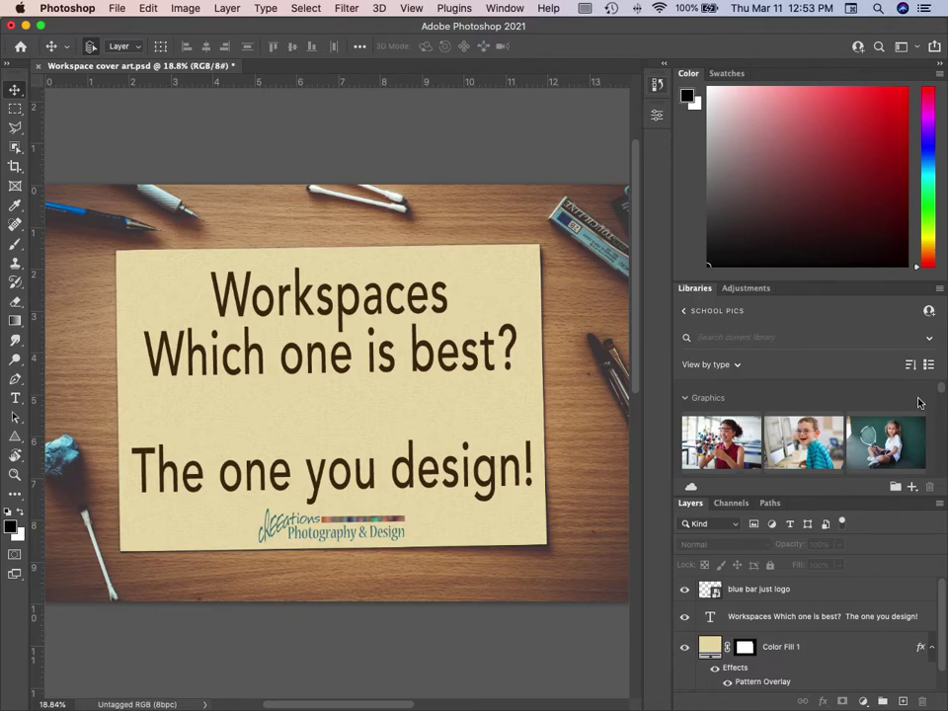
Step: Examine the graphics in the school pics library and its view options, keeping View by type
mouse_move(939, 388)
mouse_down()
mouse_move(940, 413)
mouse_move(938, 385)
mouse_up()
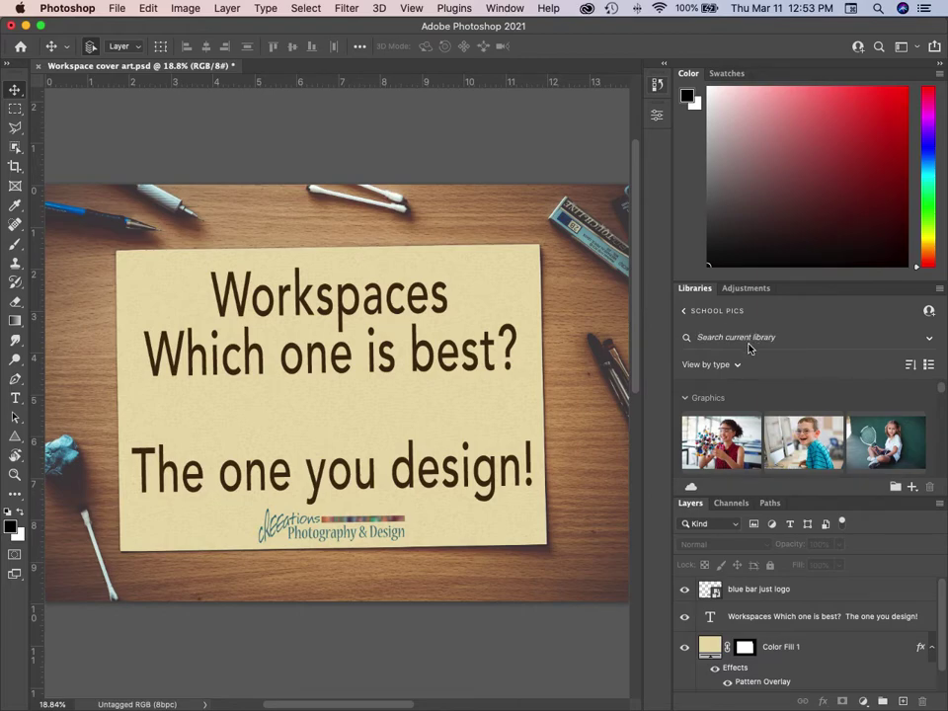
click(686, 399)
click(687, 399)
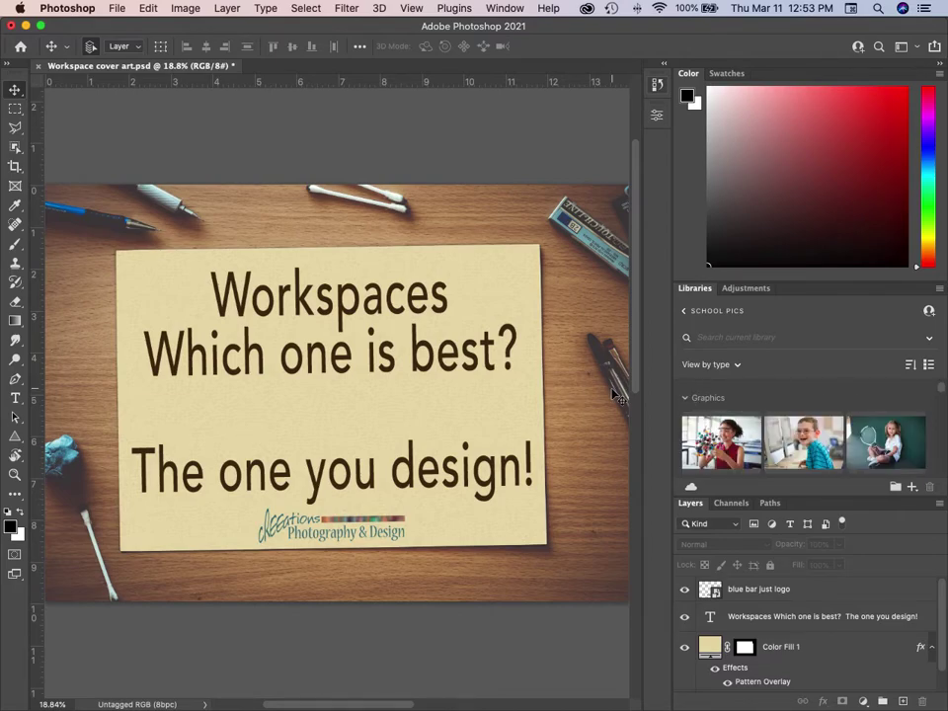
click(737, 366)
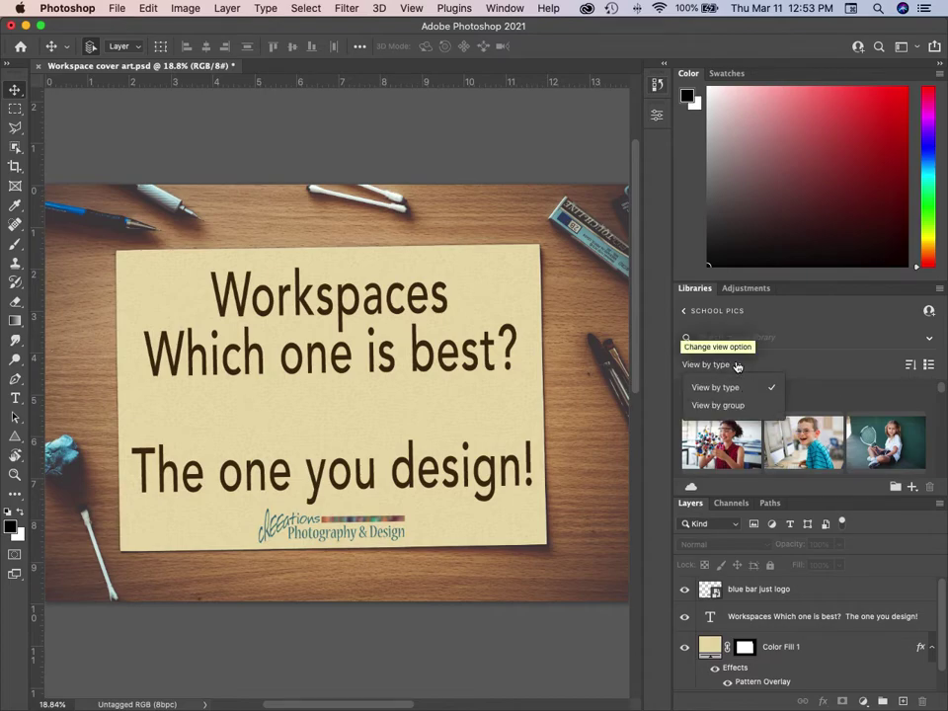
click(741, 364)
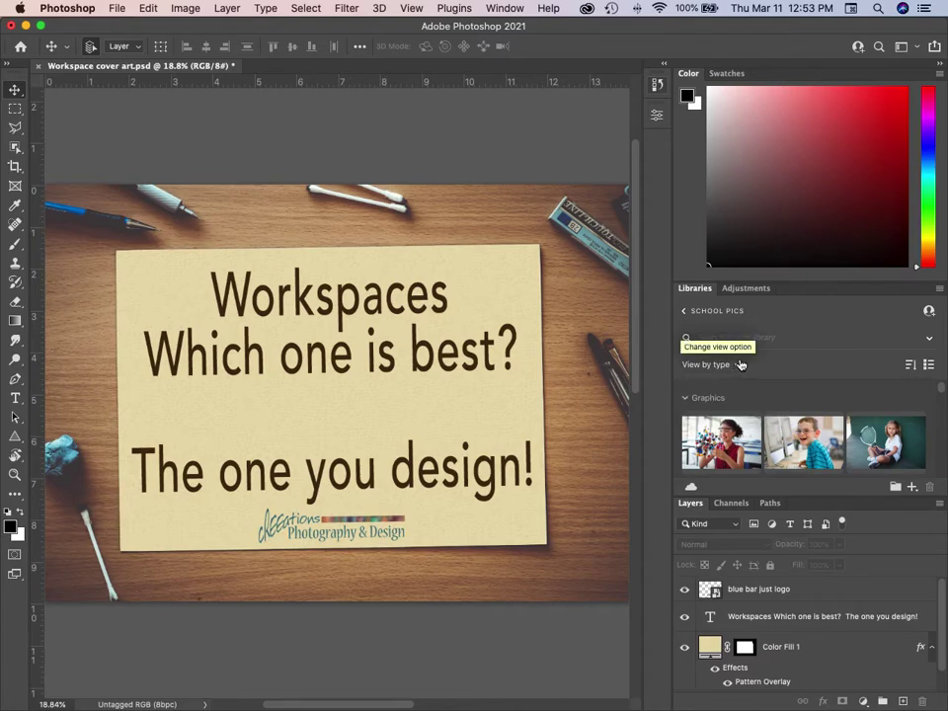
Step: Open My Library, expand its Colors group and browse the library's contents
click(685, 311)
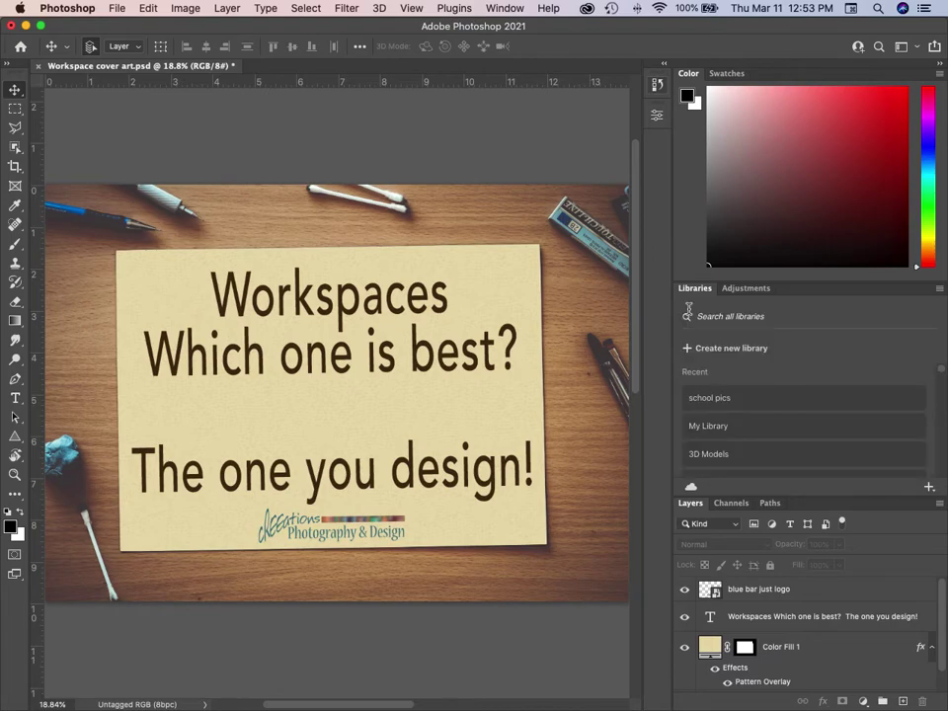
click(717, 429)
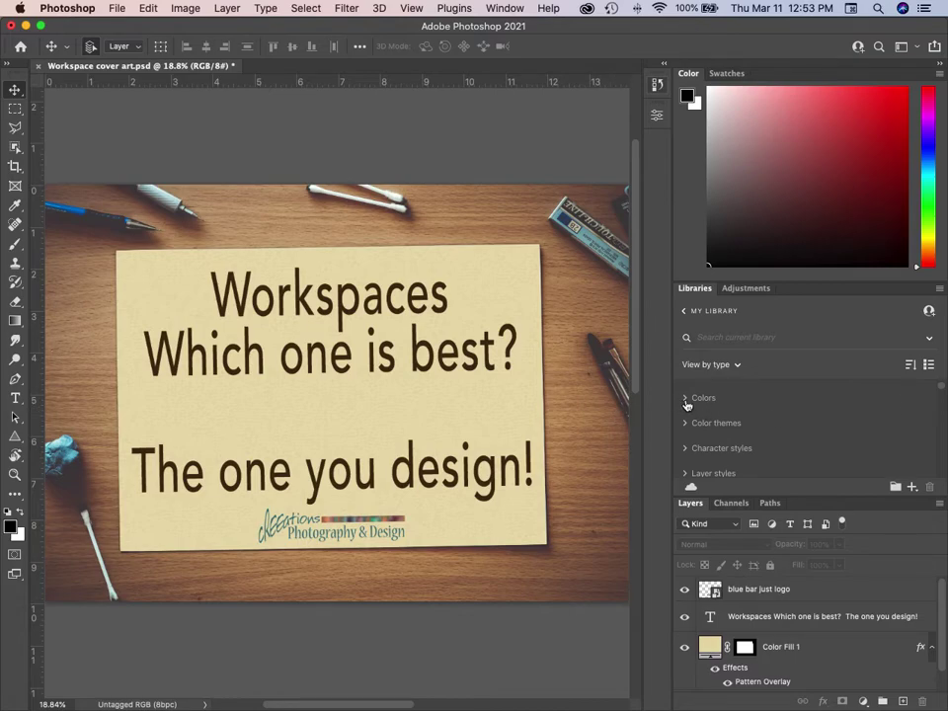
click(681, 399)
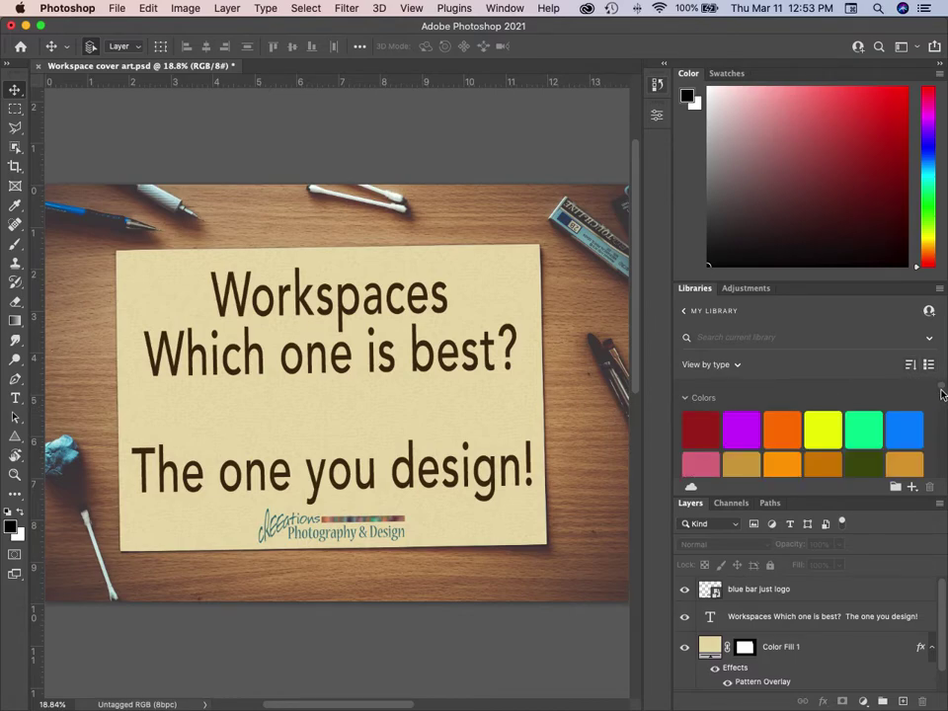
scroll(938, 399, down, 3)
scroll(938, 399, up, 5)
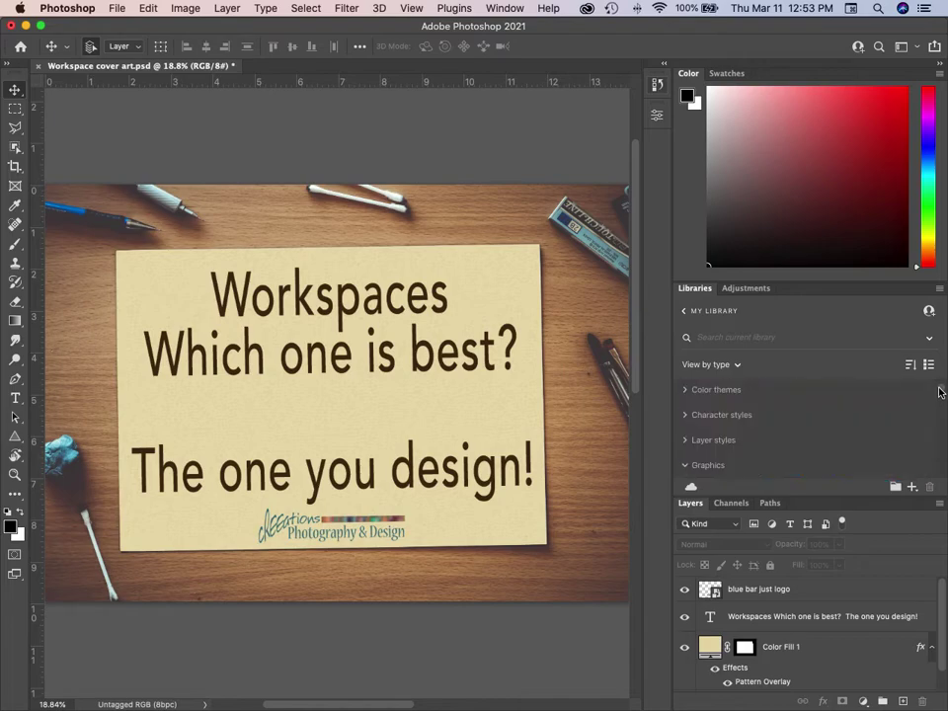
Step: Collapse the Colors group in My Library and view its Color themes, leaving that group collapsed too
scroll(939, 392, up, 2)
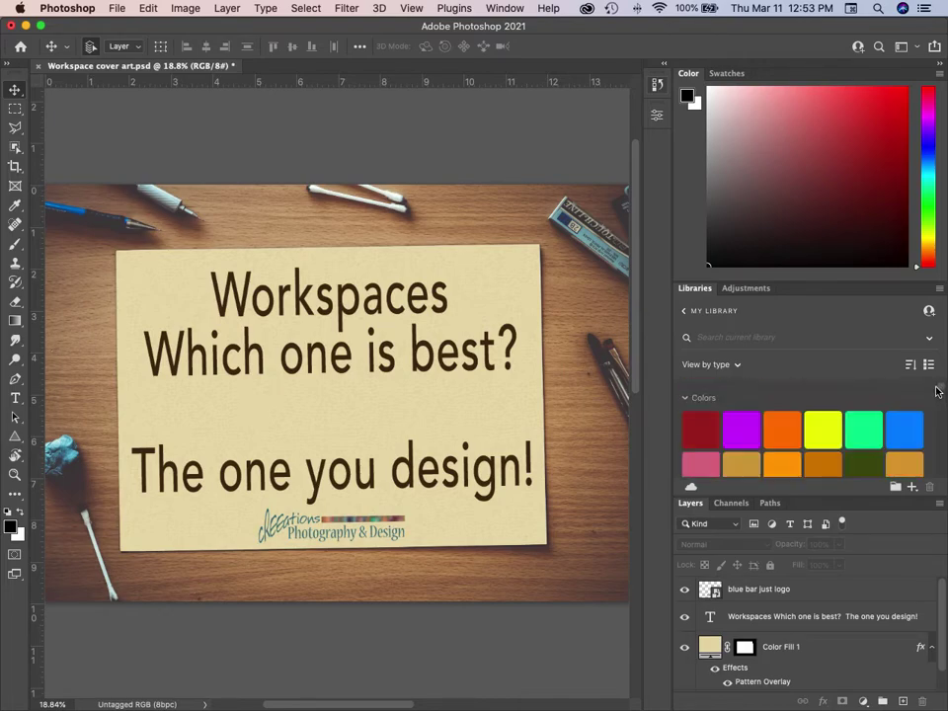
click(697, 399)
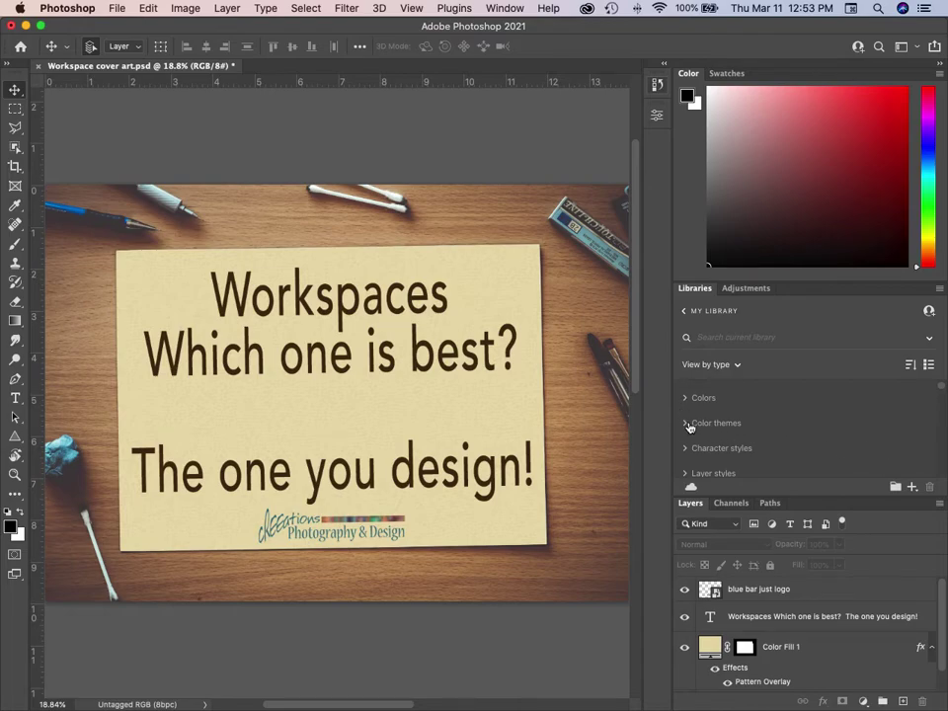
click(689, 424)
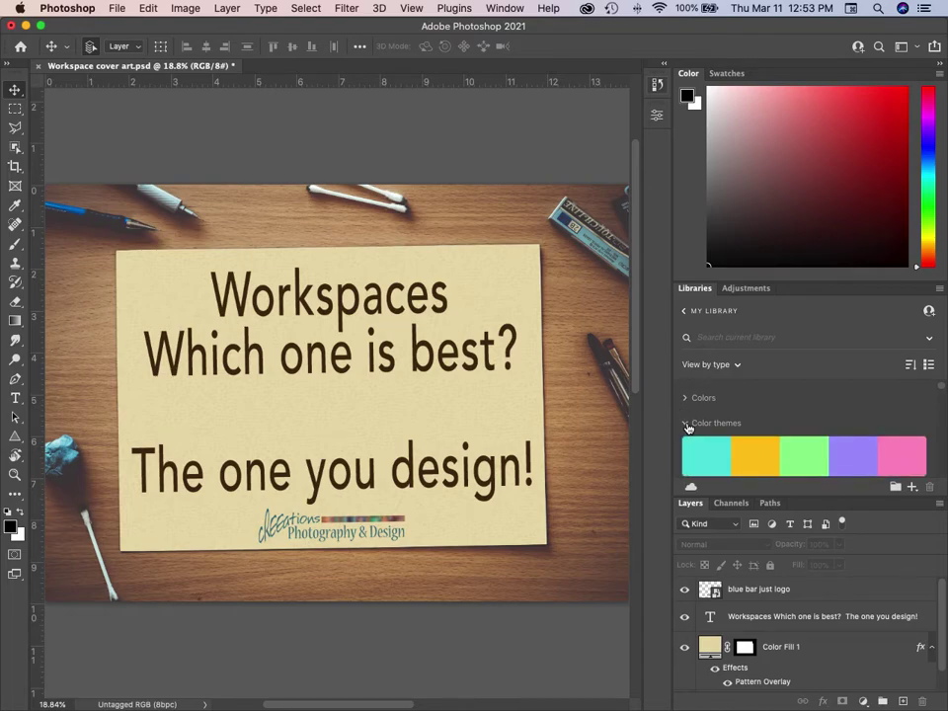
click(688, 425)
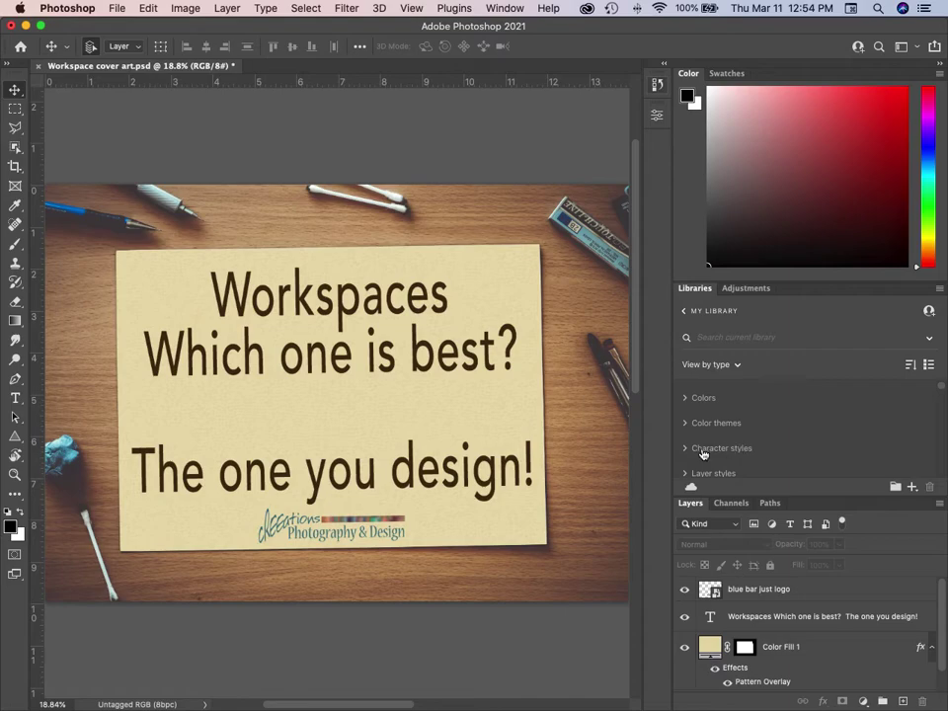
Step: Inspect the Character styles in My Library, collapse that group and browse the graphics further down
click(686, 449)
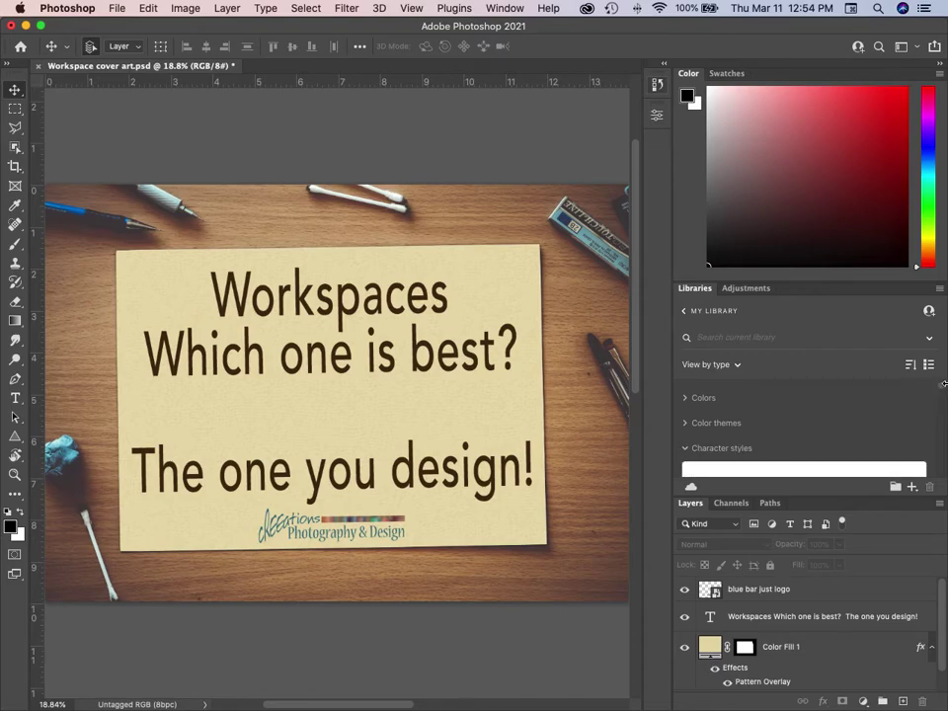
scroll(942, 390, down, 5)
scroll(941, 389, up, 8)
click(686, 450)
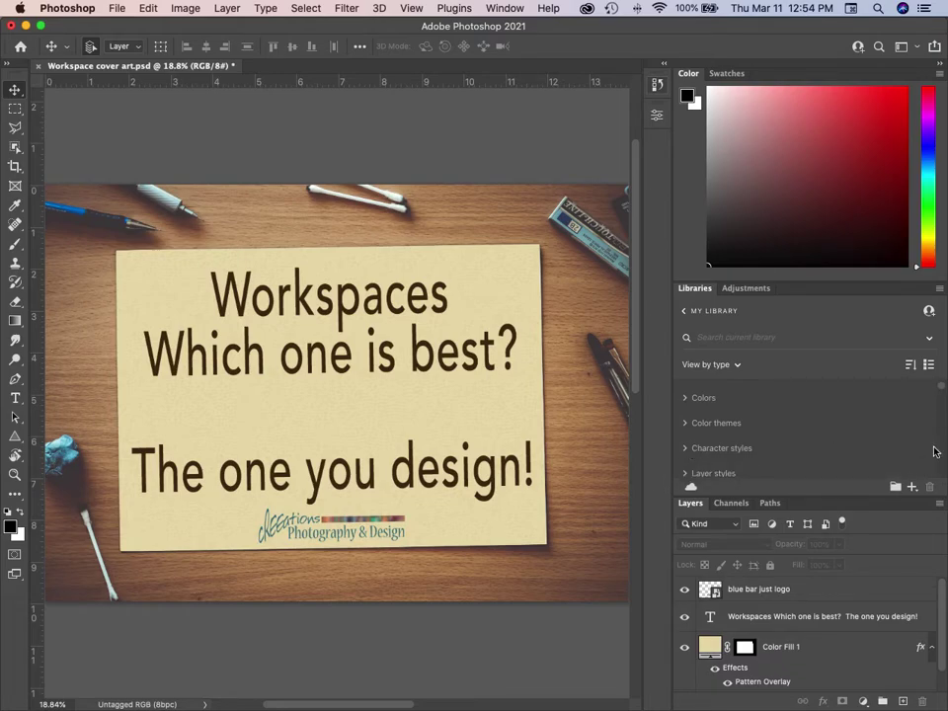
scroll(943, 390, down, 5)
scroll(943, 391, down, 3)
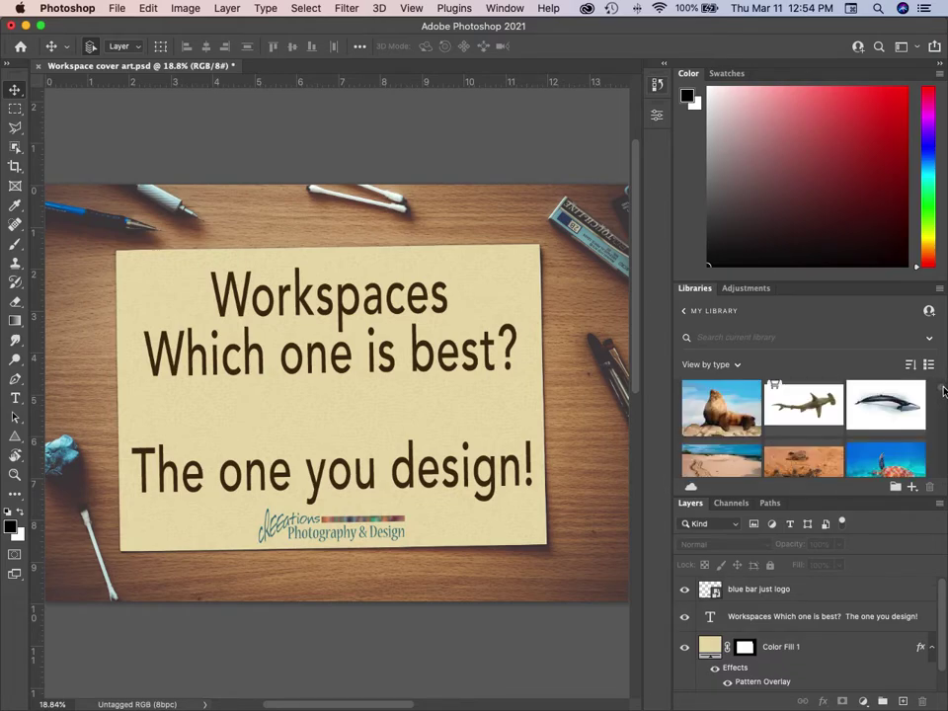
scroll(943, 389, up, 10)
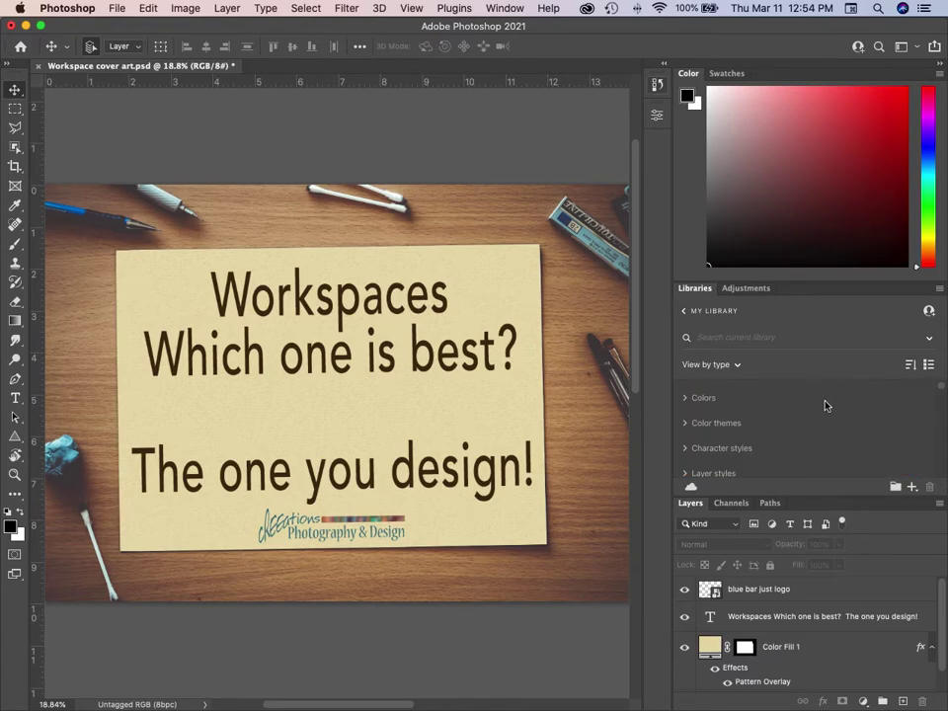
Step: Return to the list of libraries and browse the contents of the Discover - Wish We Were Here Landscape library
click(683, 311)
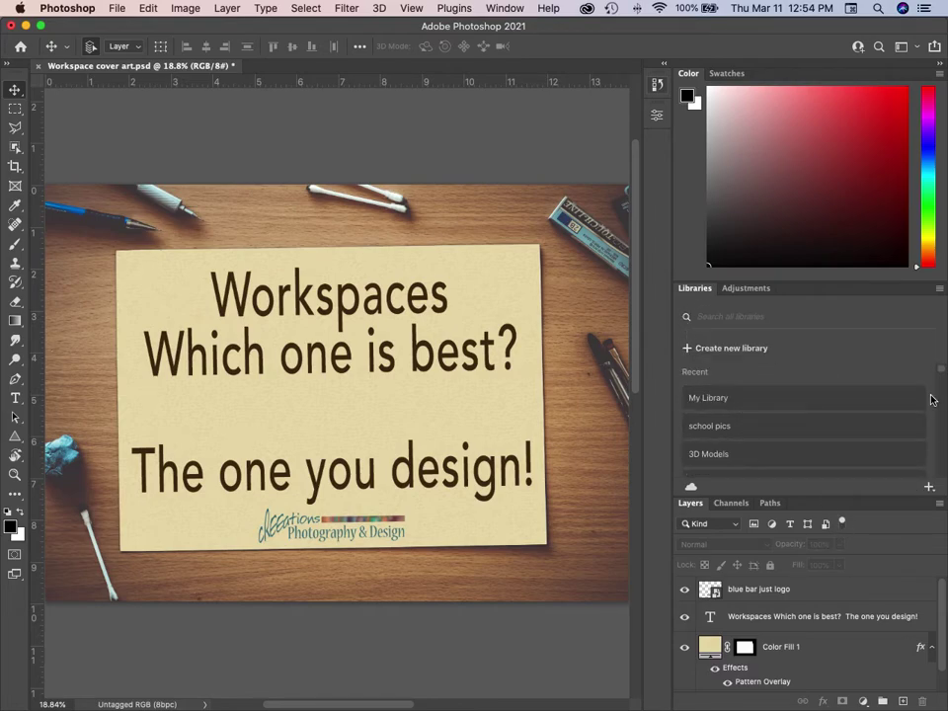
scroll(942, 374, down, 1)
scroll(942, 378, down, 2)
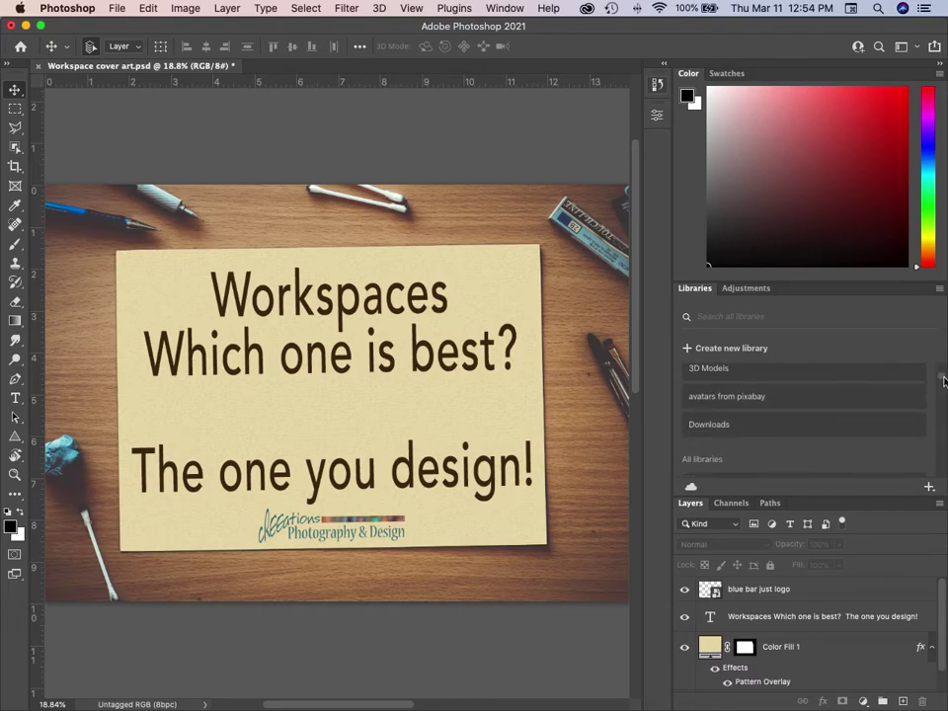
scroll(942, 379, down, 3)
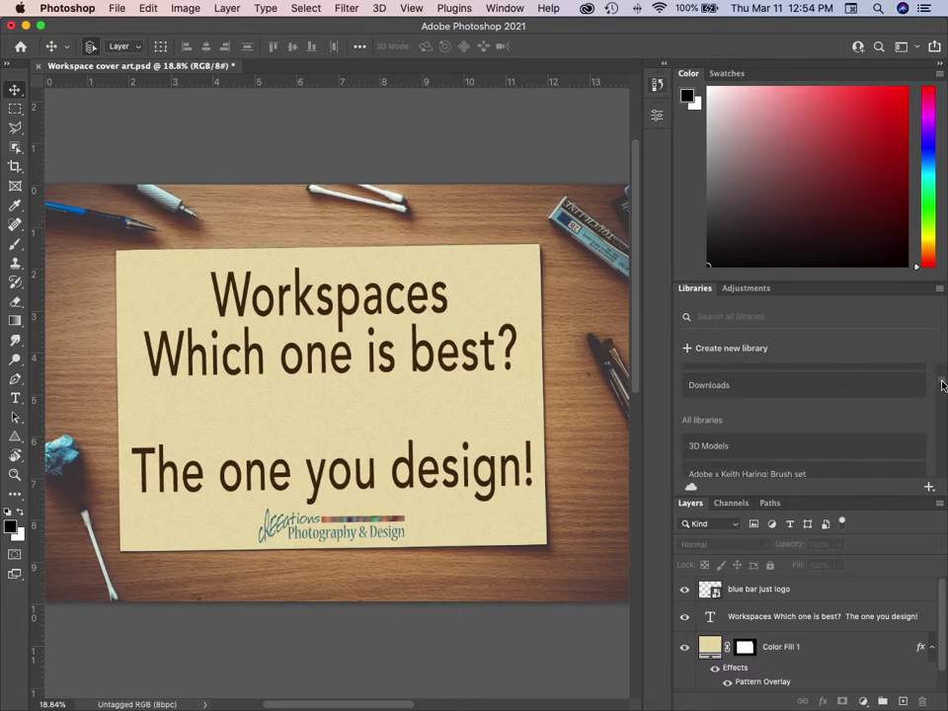
mouse_move(941, 392)
mouse_down()
mouse_move(931, 453)
mouse_move(921, 425)
mouse_up()
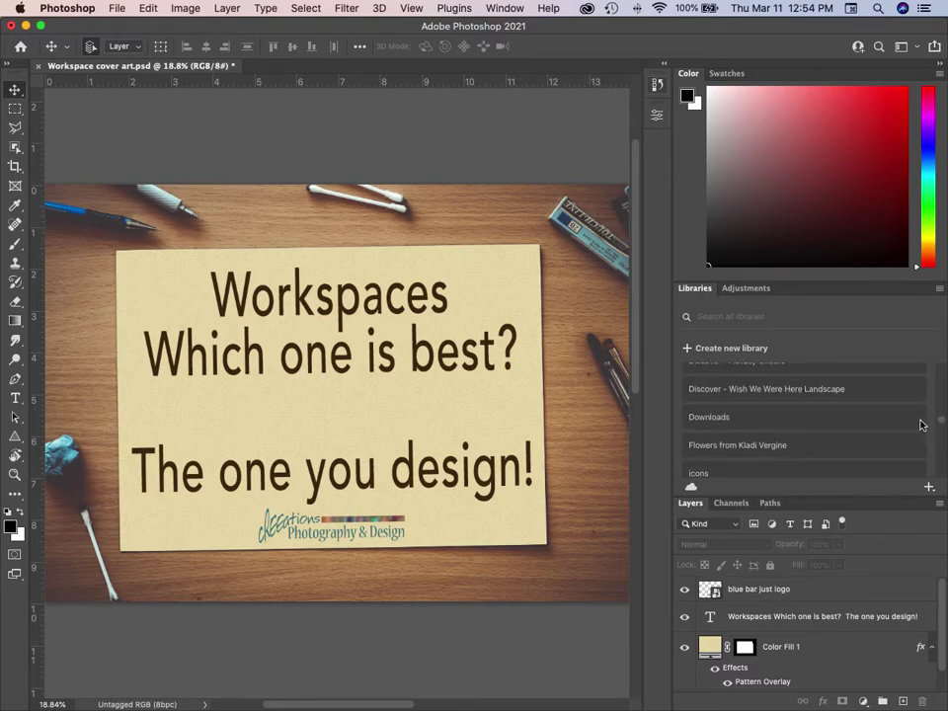
click(736, 393)
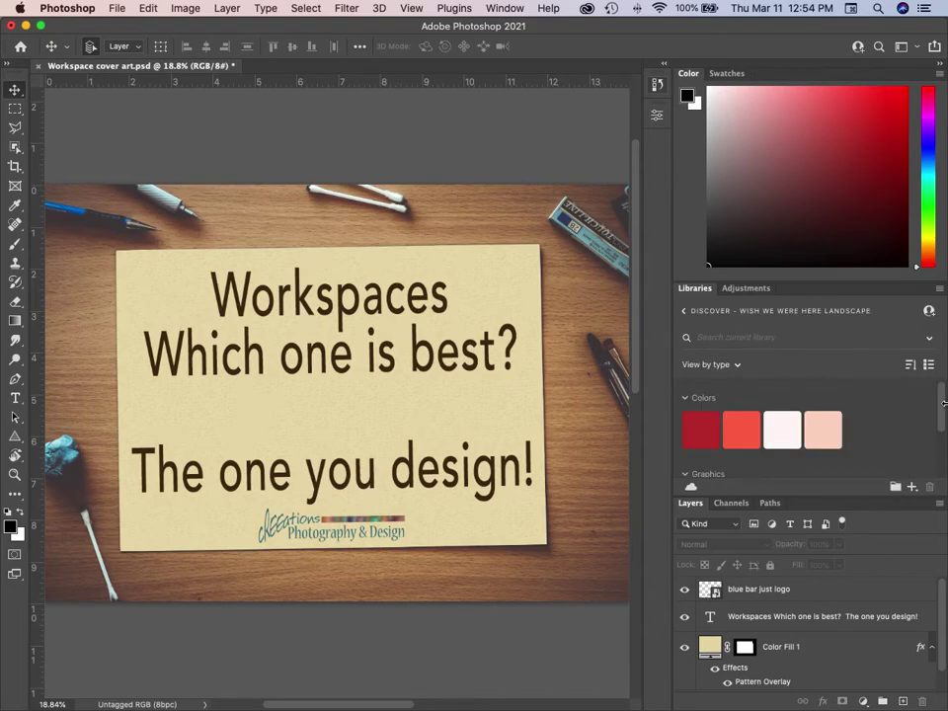
drag(944, 414, 929, 384)
Step: Go back to the library overview and look through the full list of all libraries
click(684, 313)
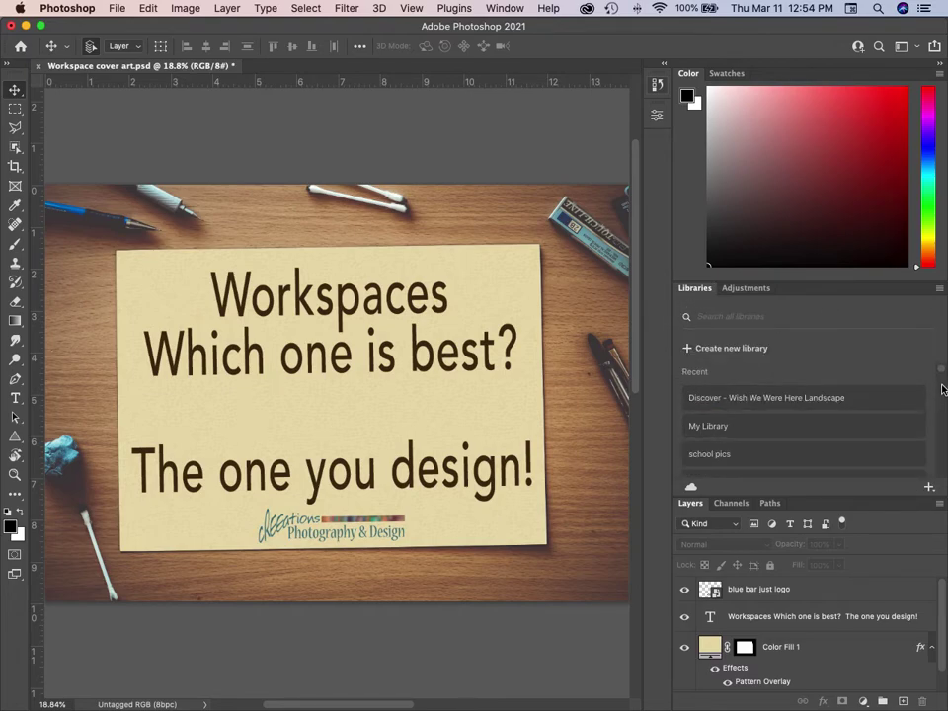
scroll(942, 373, down, 1)
scroll(943, 376, down, 5)
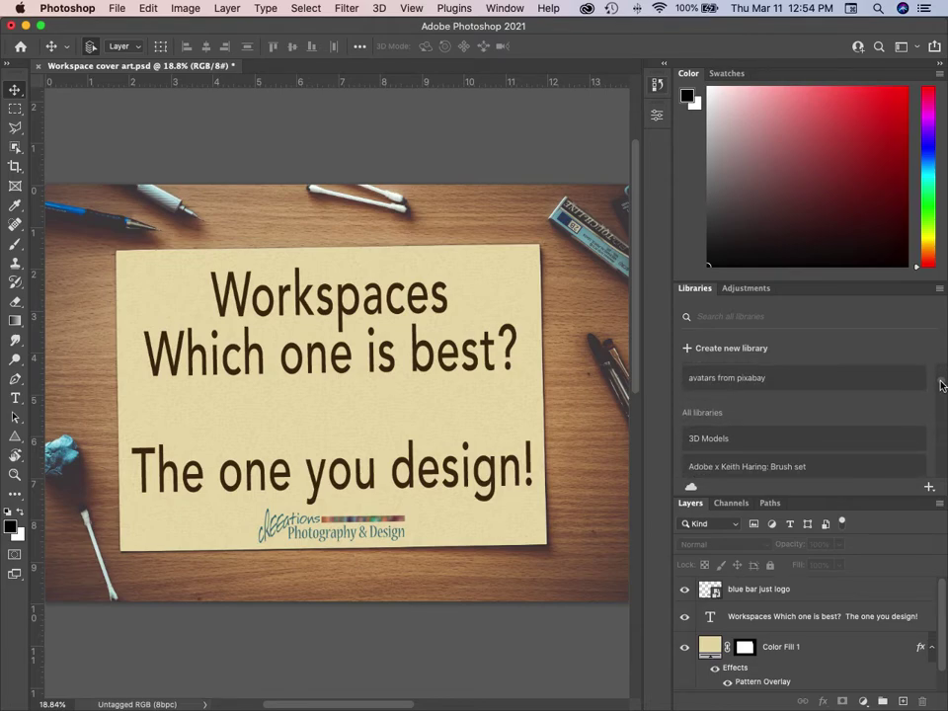
scroll(943, 385, down, 5)
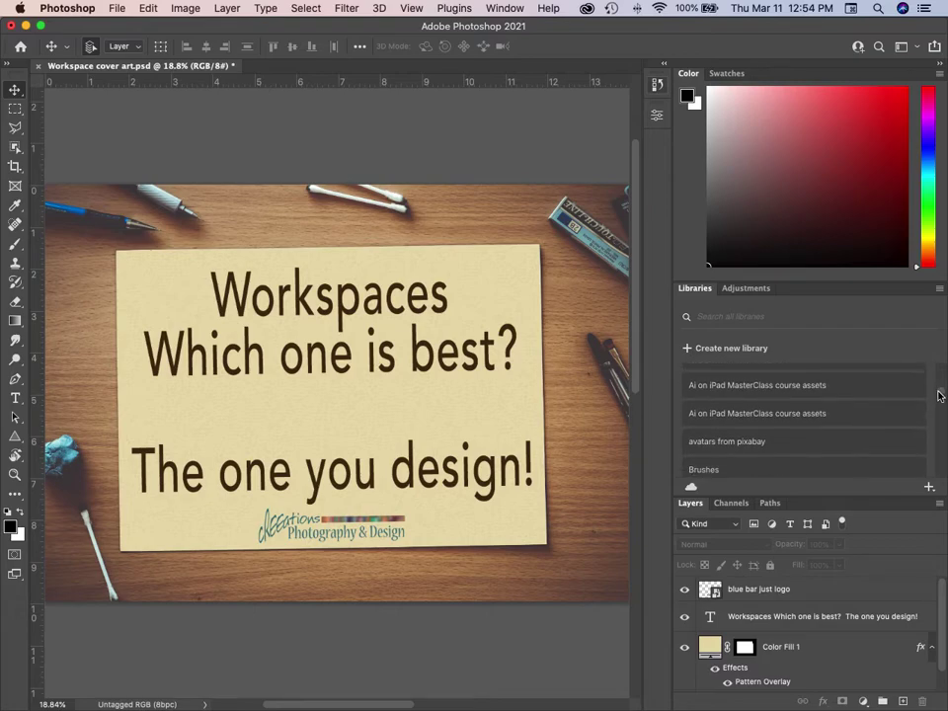
scroll(936, 403, down, 10)
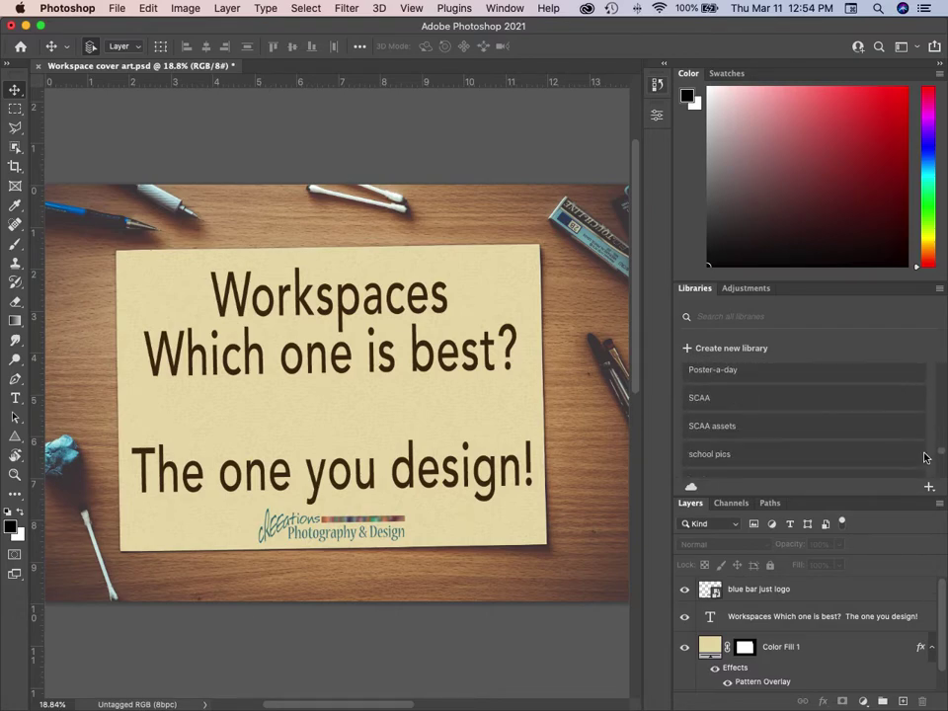
scroll(933, 359, up, 20)
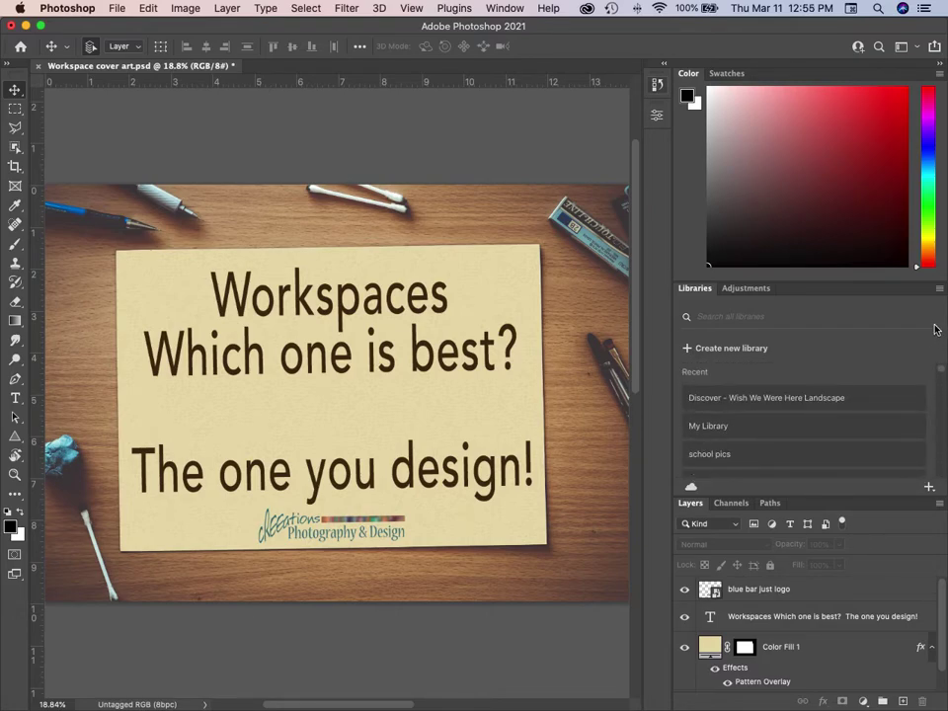
Step: Browse the graphics in the school pics library and view the available adjustments, ending back on the library
click(703, 455)
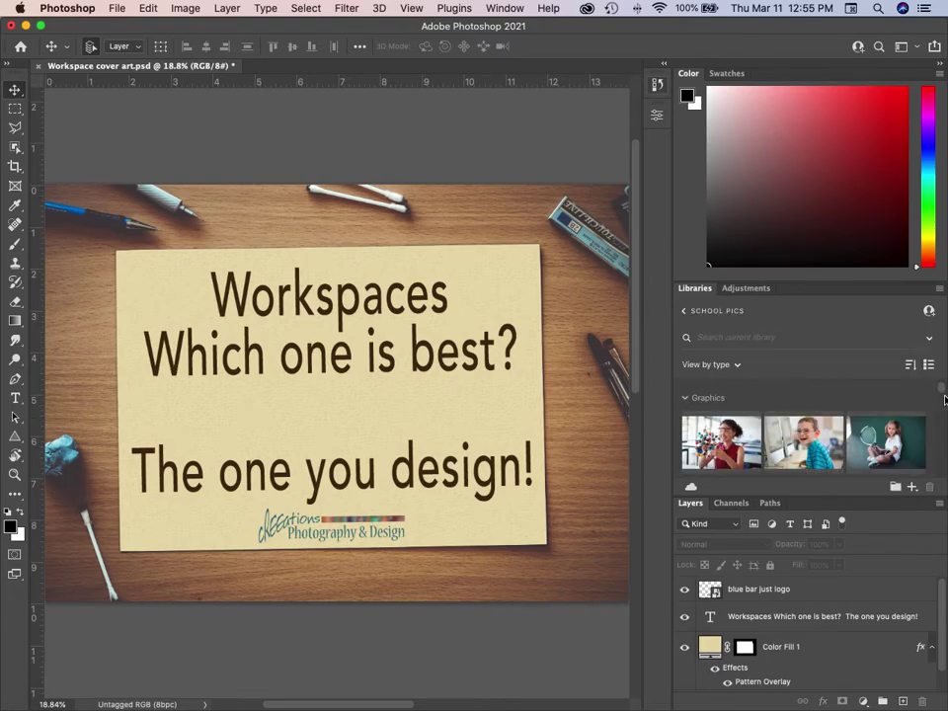
scroll(943, 390, down, 5)
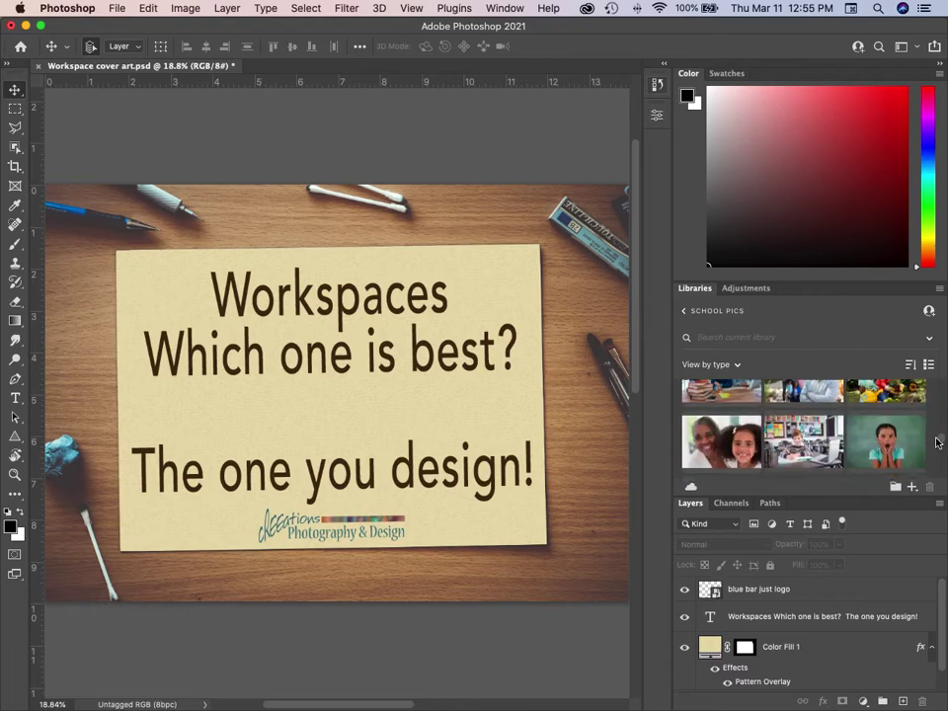
scroll(926, 395, up, 5)
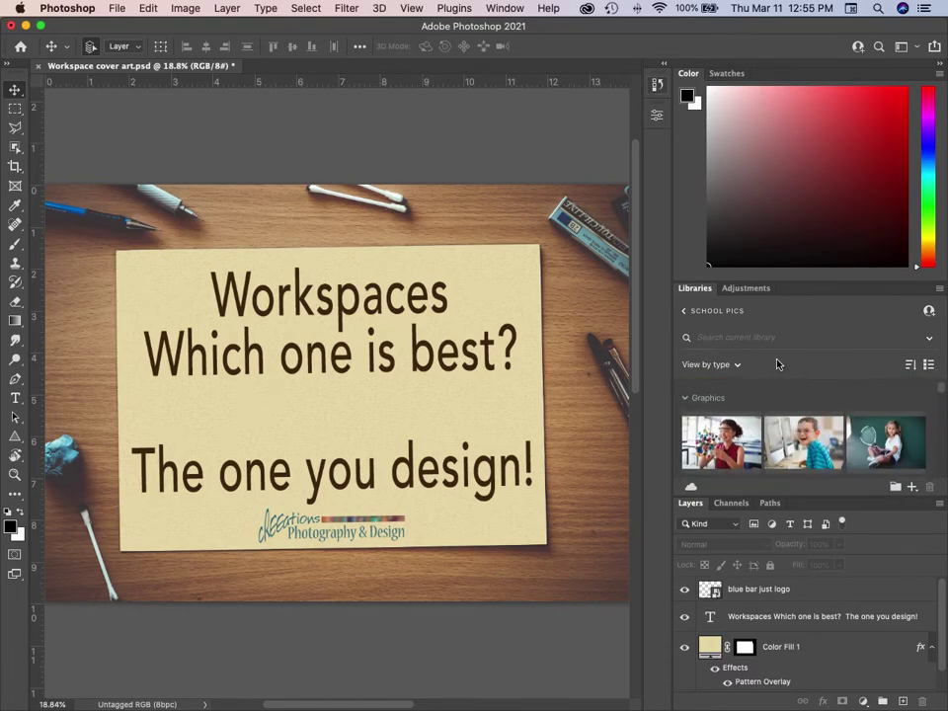
click(741, 291)
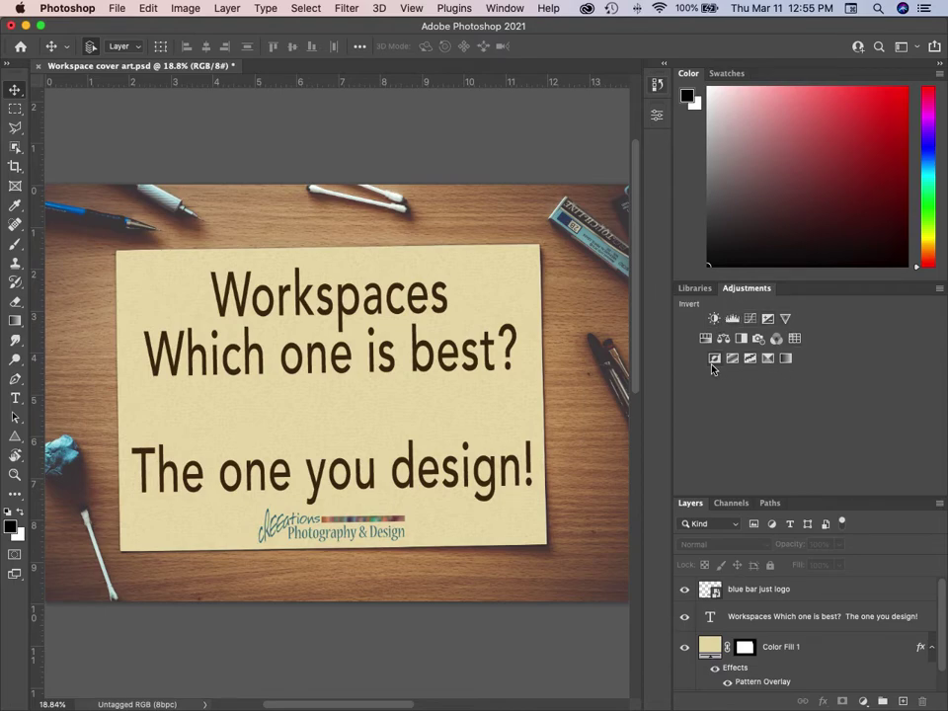
click(695, 288)
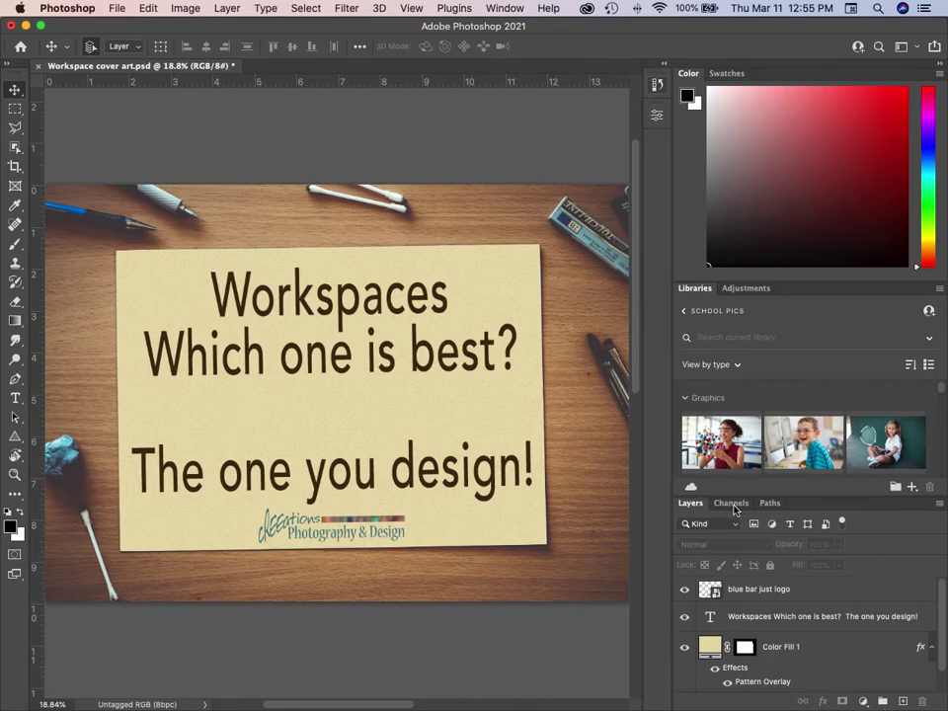
Step: Look through the document's layers, channels and paths, ending on the layers
scroll(942, 632, down, 1)
scroll(934, 593, up, 1)
scroll(933, 588, down, 1)
scroll(934, 603, up, 1)
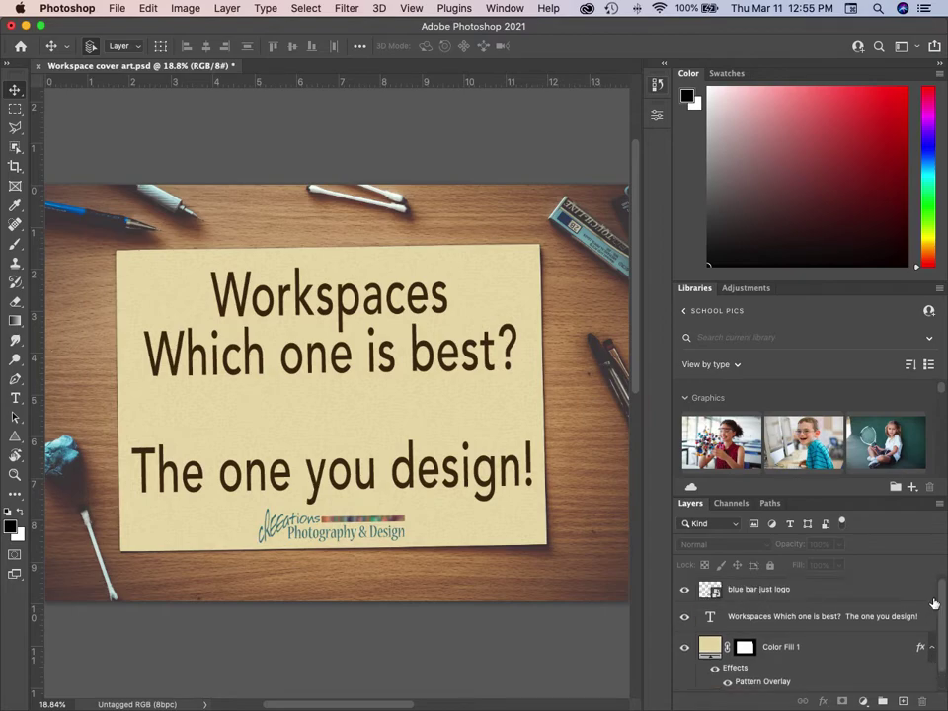
click(733, 504)
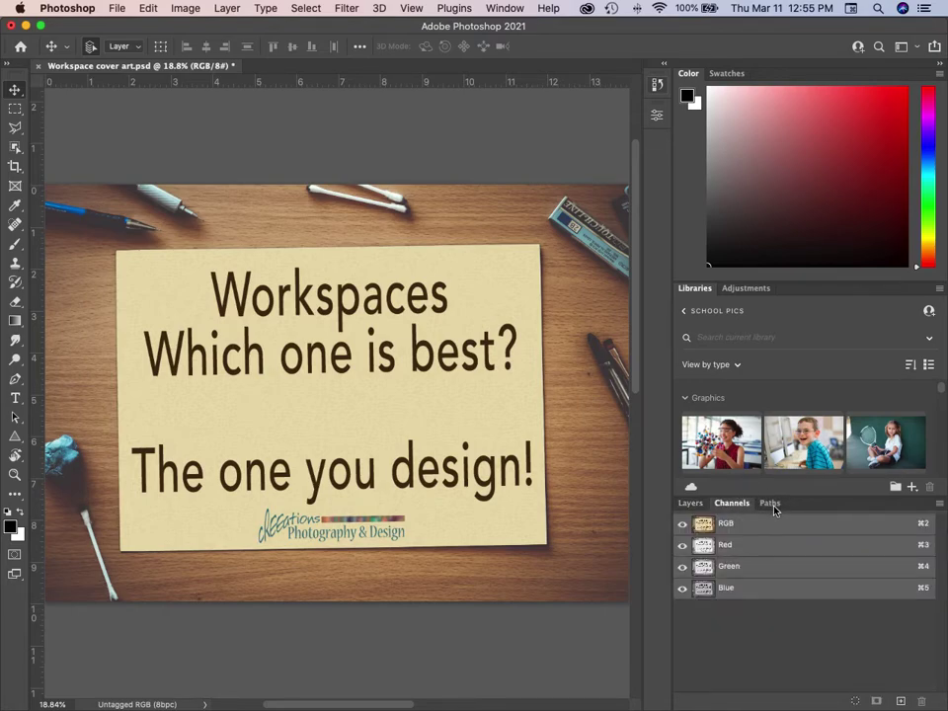
click(771, 503)
click(686, 505)
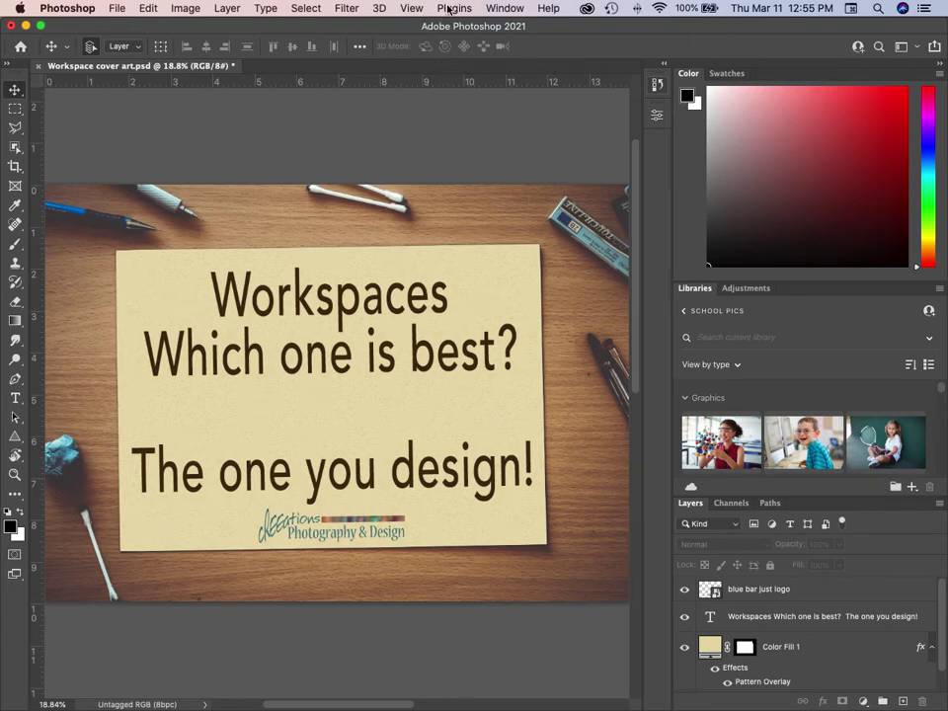
Step: Switch to the Photography workspace and fit the image to the document window
click(504, 9)
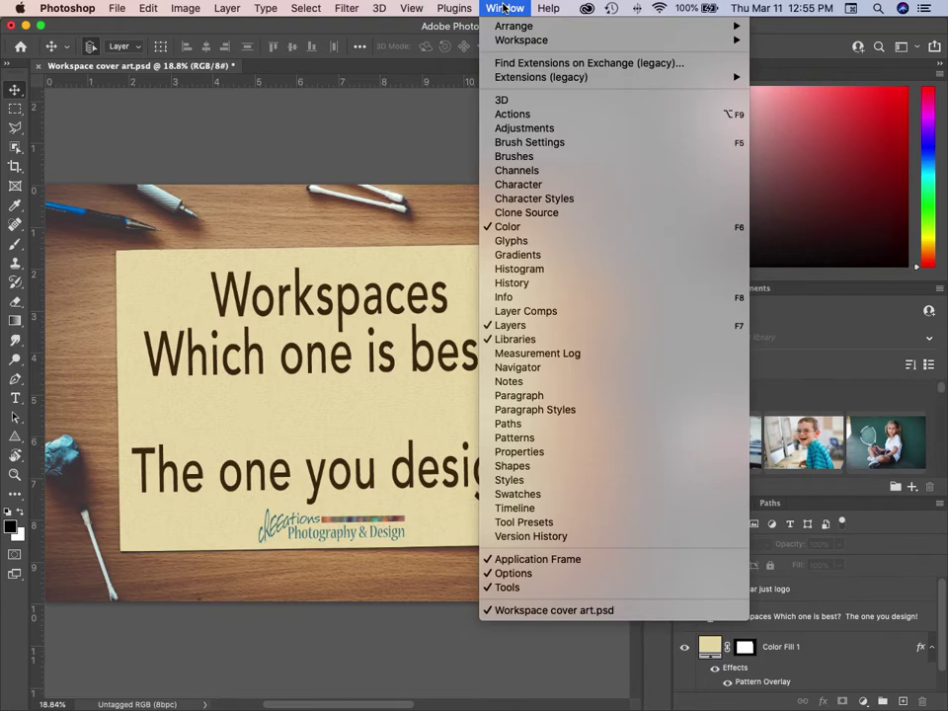
mouse_move(497, 42)
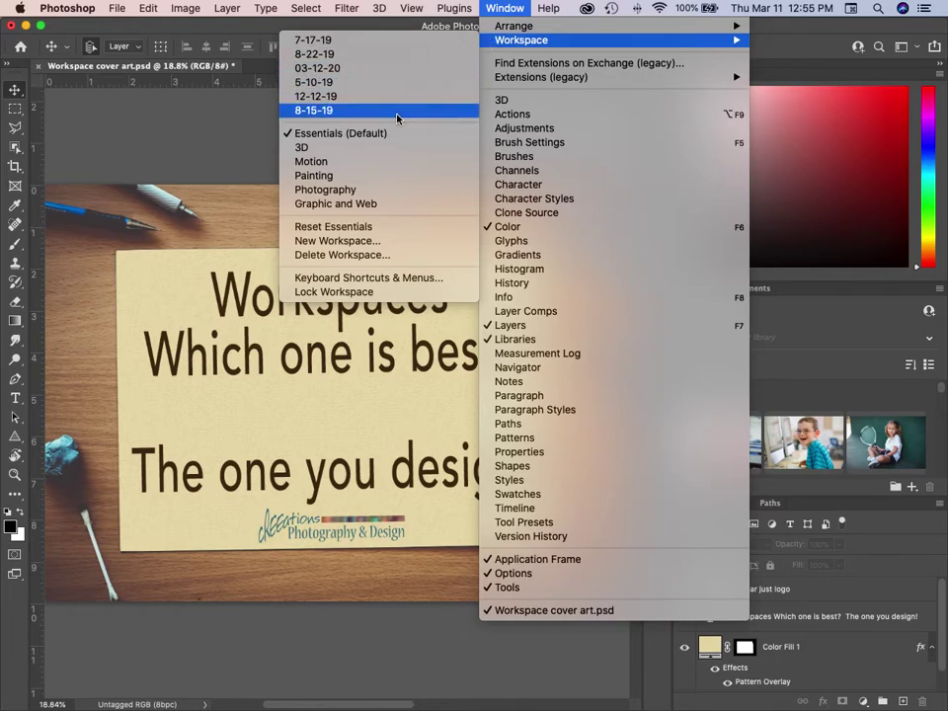
click(381, 193)
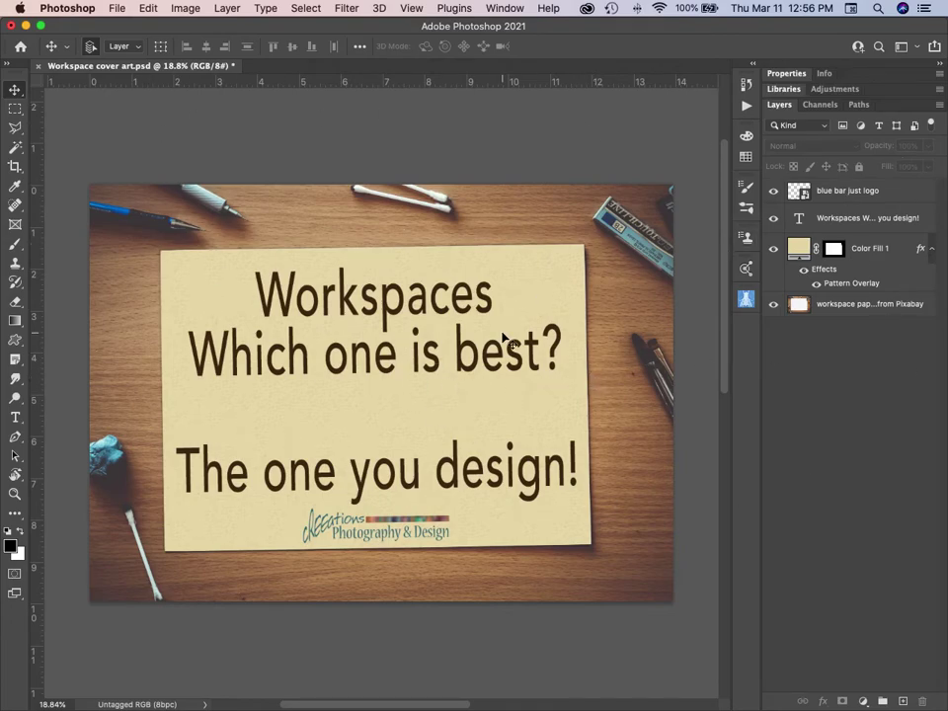
key(super+0)
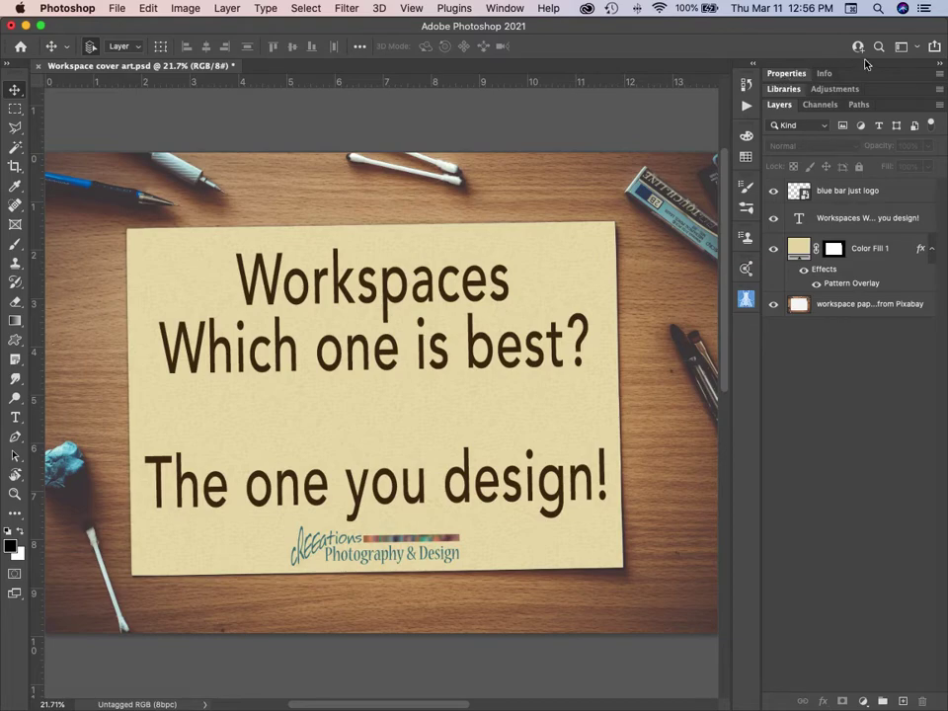
Step: Expand the Info panel to view its readouts, and switch to the document's Properties
click(830, 74)
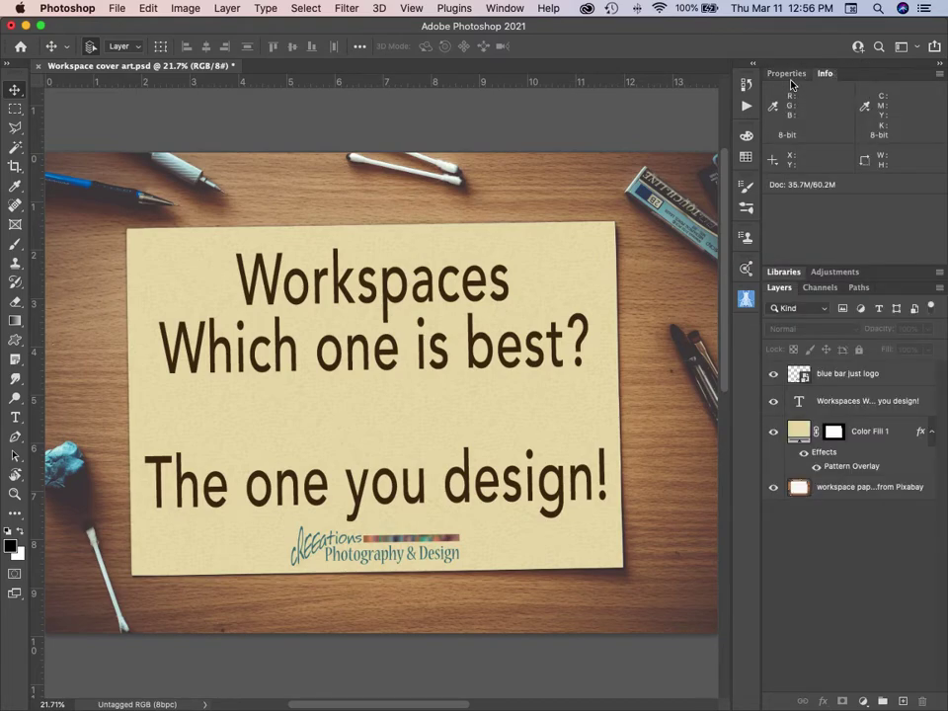
click(787, 74)
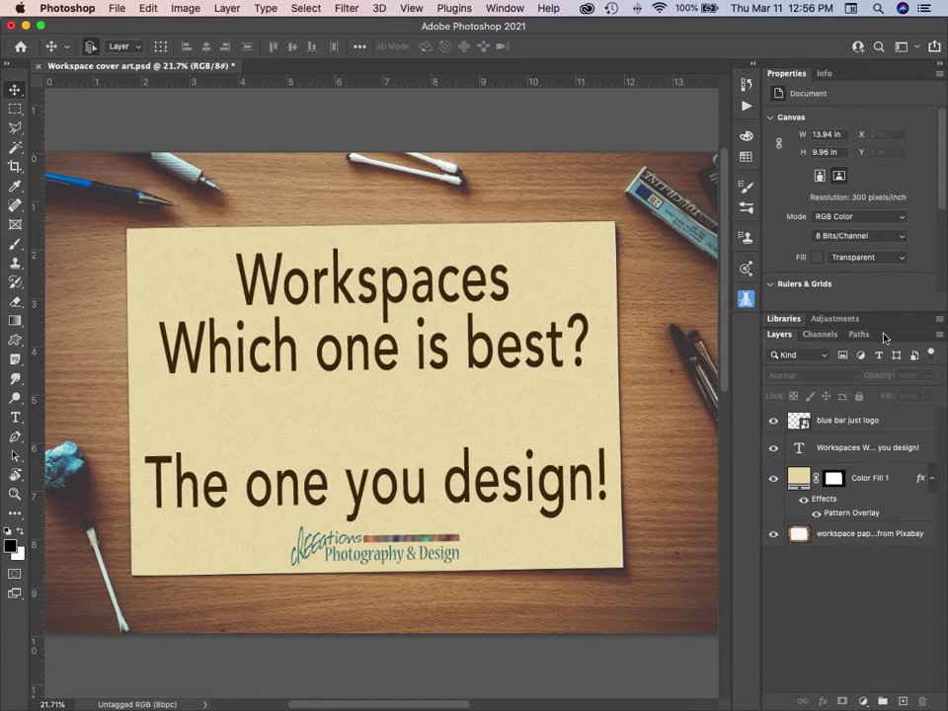
Step: Open the Actions panel, lengthen it to view more action sets, and collapse it again
click(746, 105)
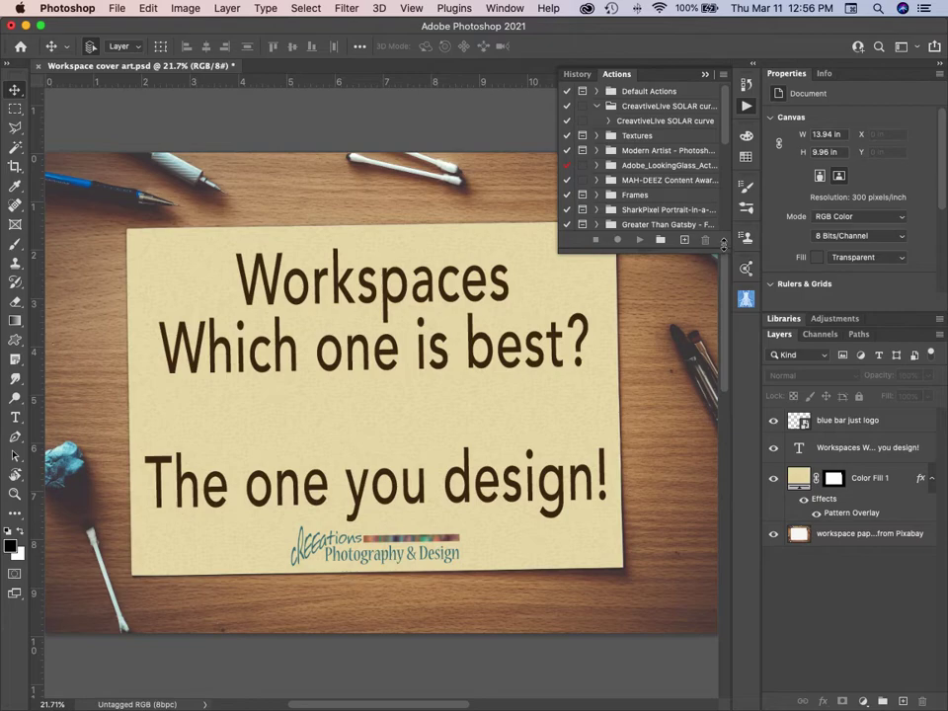
drag(724, 244, 729, 451)
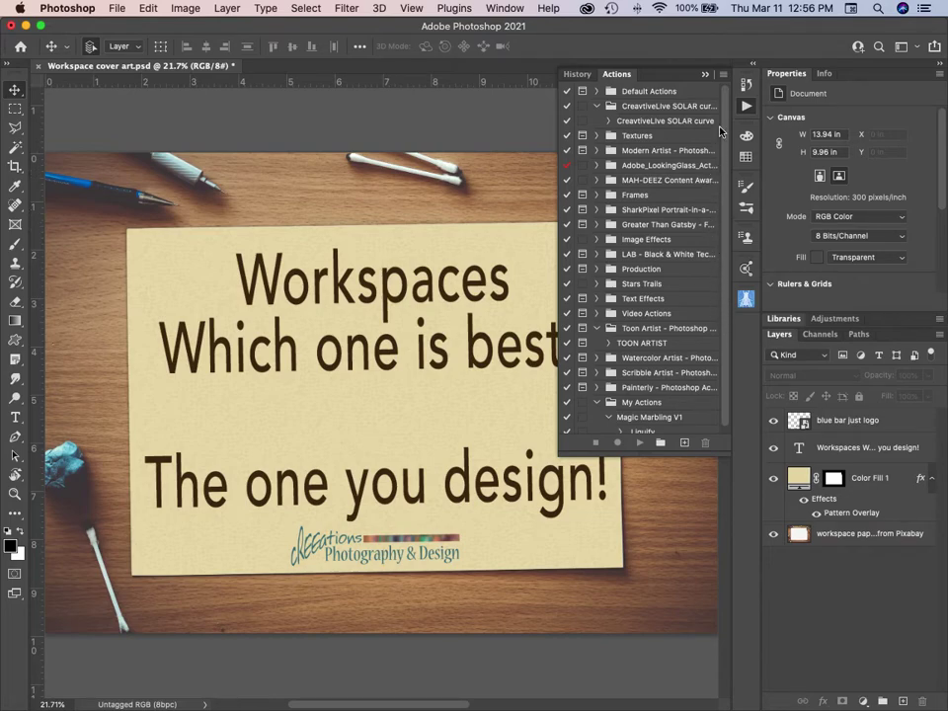
click(705, 76)
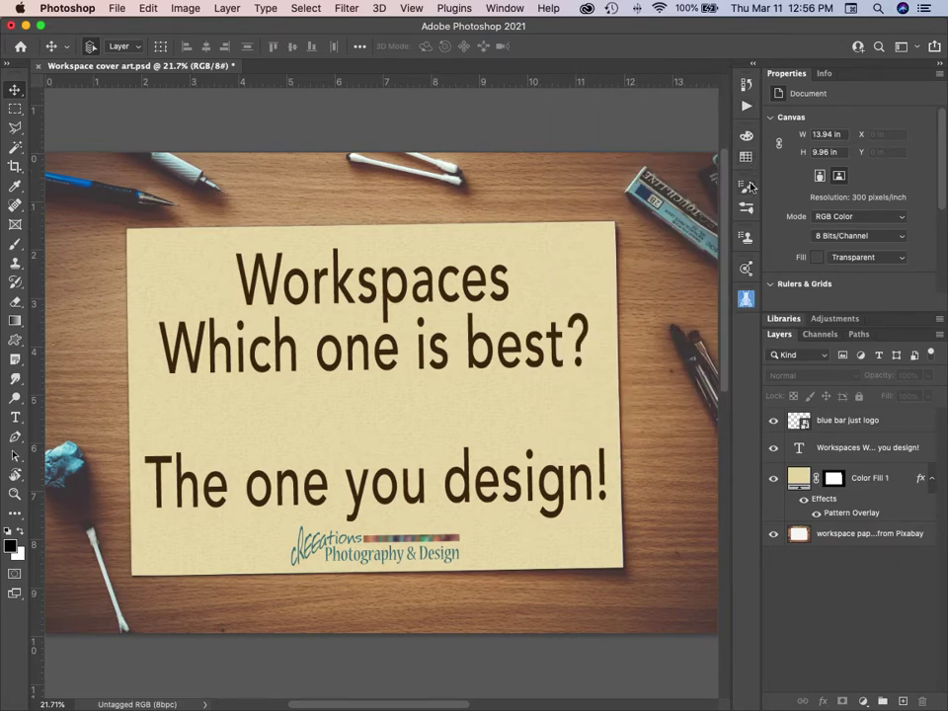
Step: Open the Actions panel, review its commands for managing, loading and saving actions, and collapse it
click(746, 106)
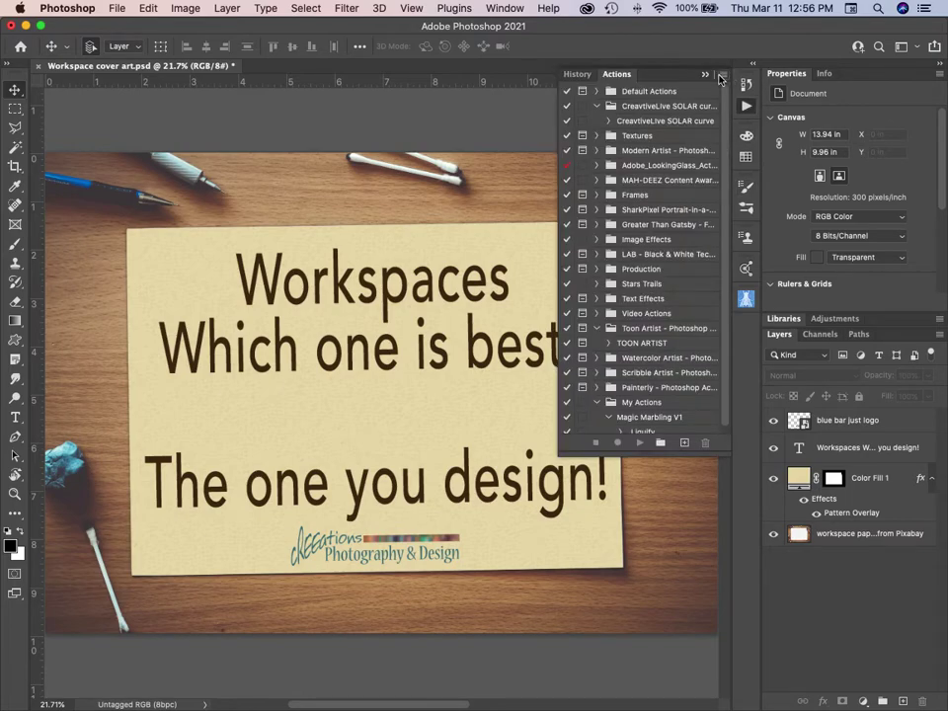
click(725, 76)
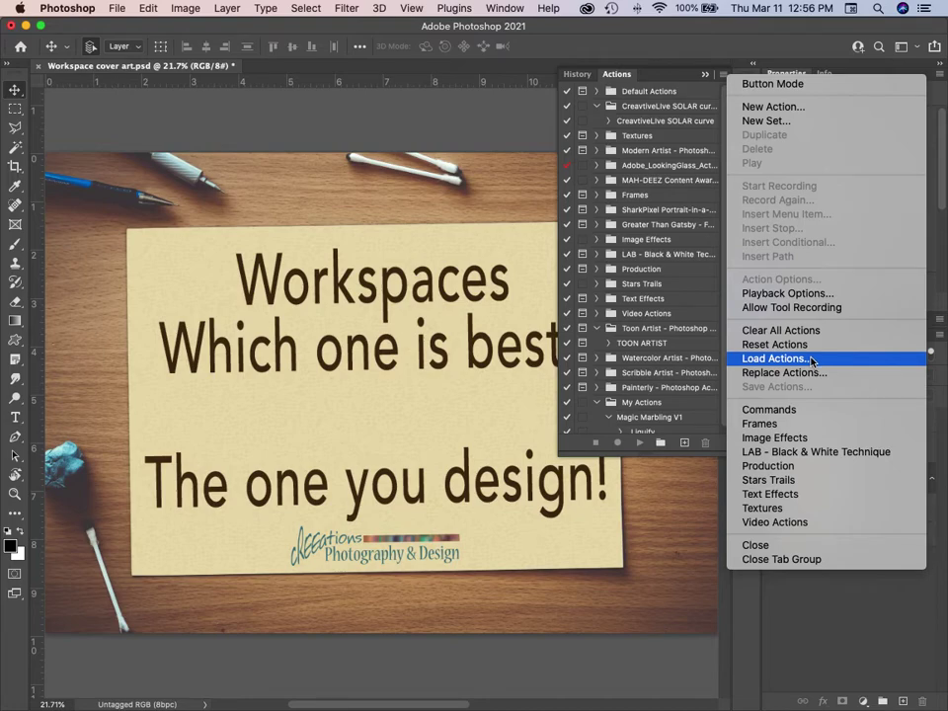
click(705, 78)
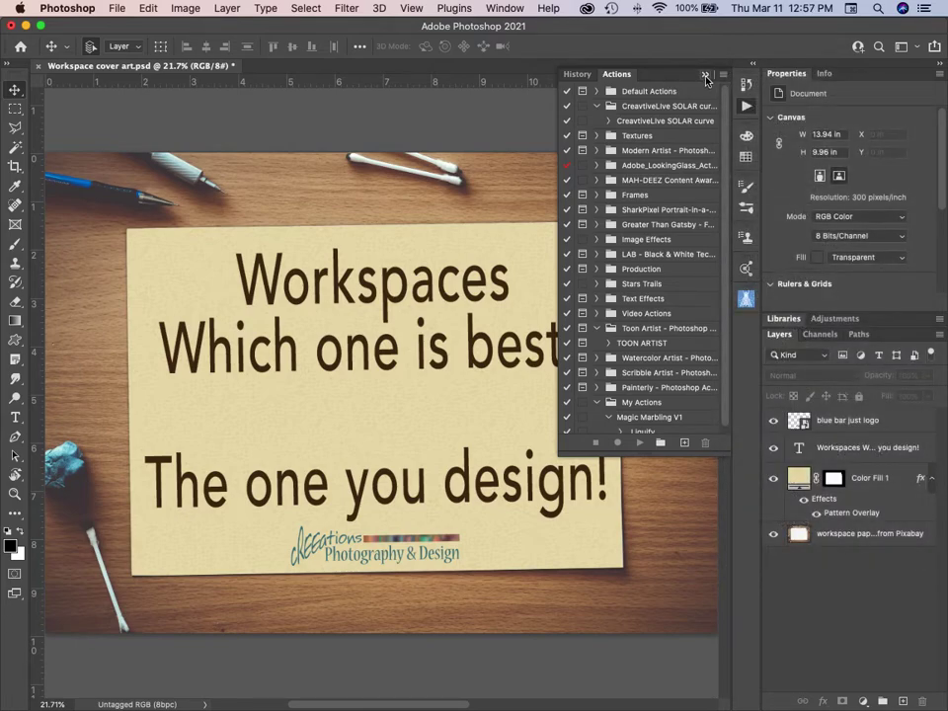
click(705, 77)
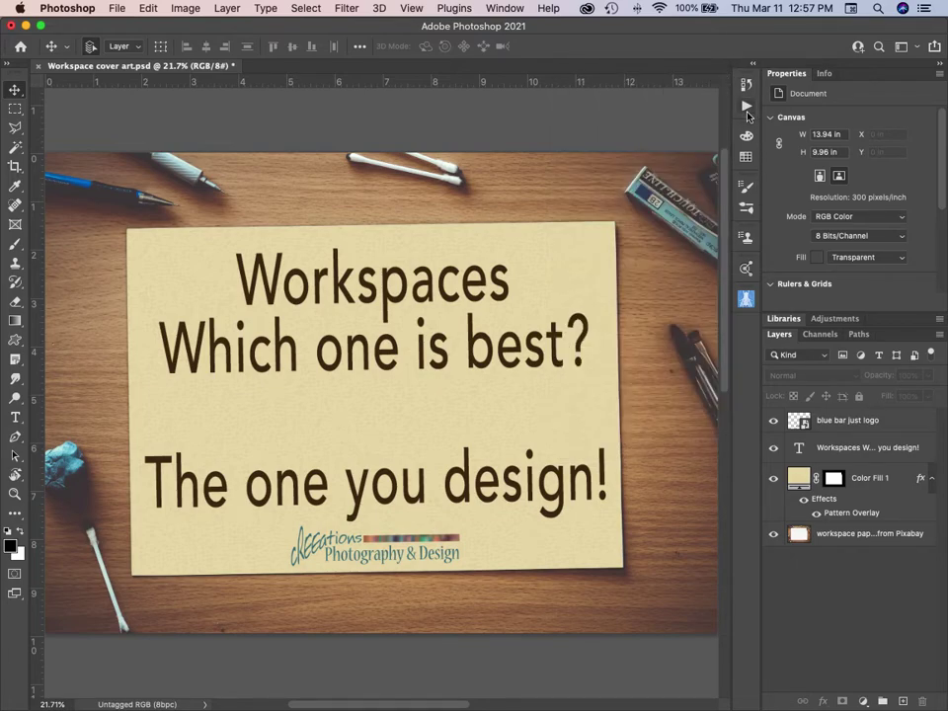
Step: View the Brush Settings and Brushes panels, and collapse them
click(746, 186)
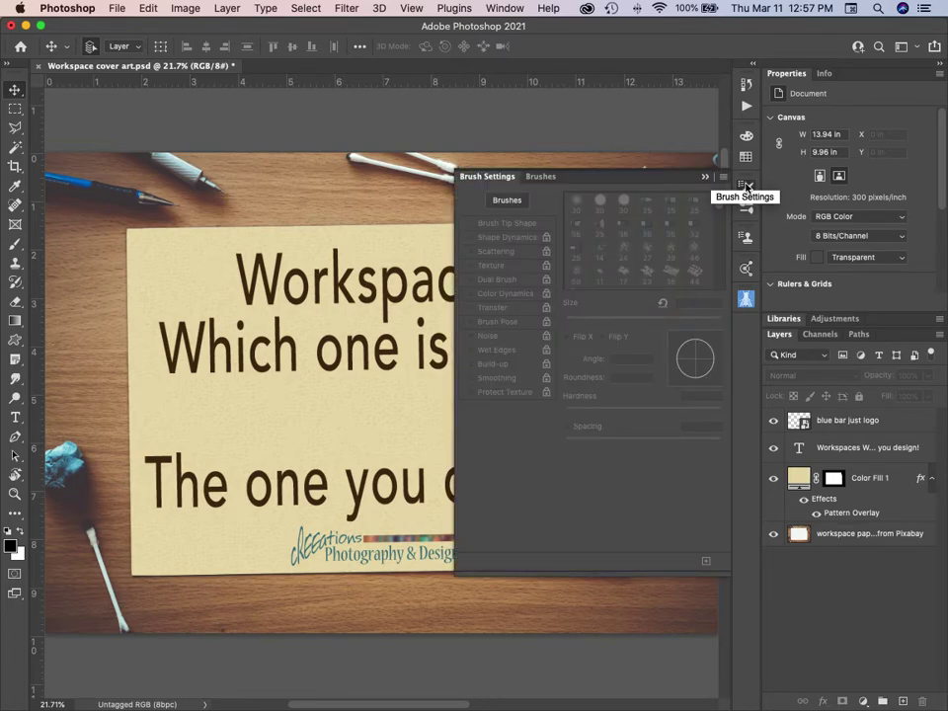
click(746, 185)
click(746, 209)
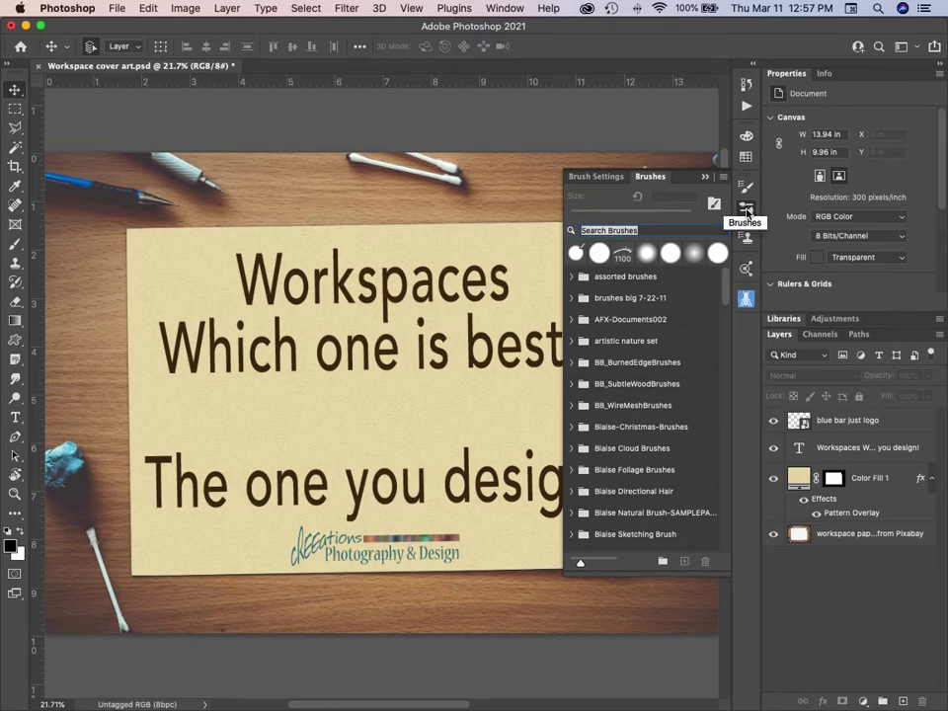
click(747, 209)
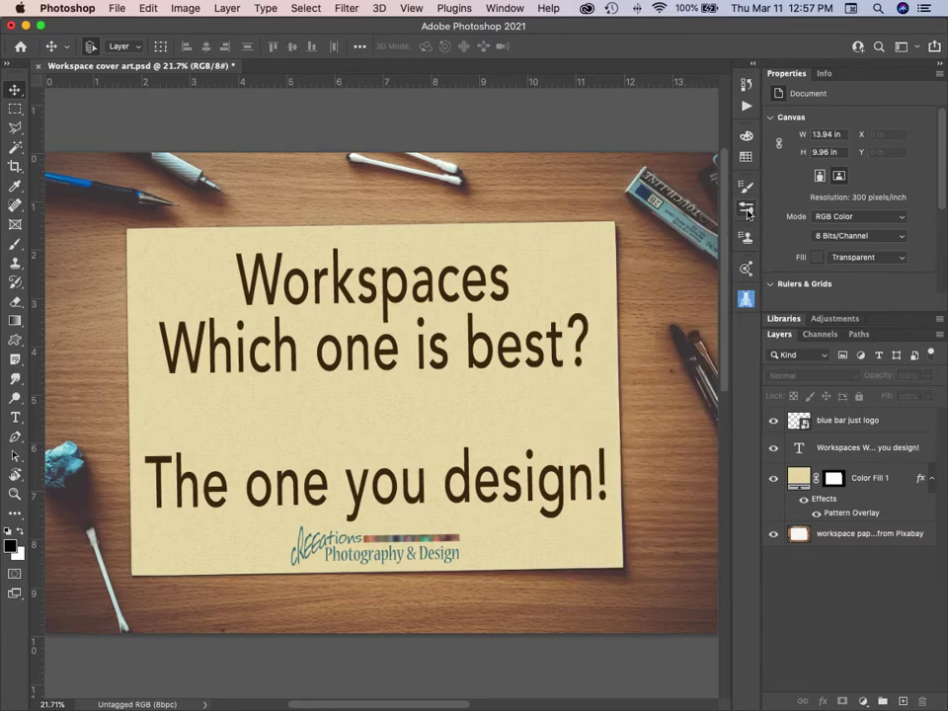
Step: In Adobe Color Themes, spread the wheel's colors by moving the first to yellow, and search the shared themes by a first name
click(747, 272)
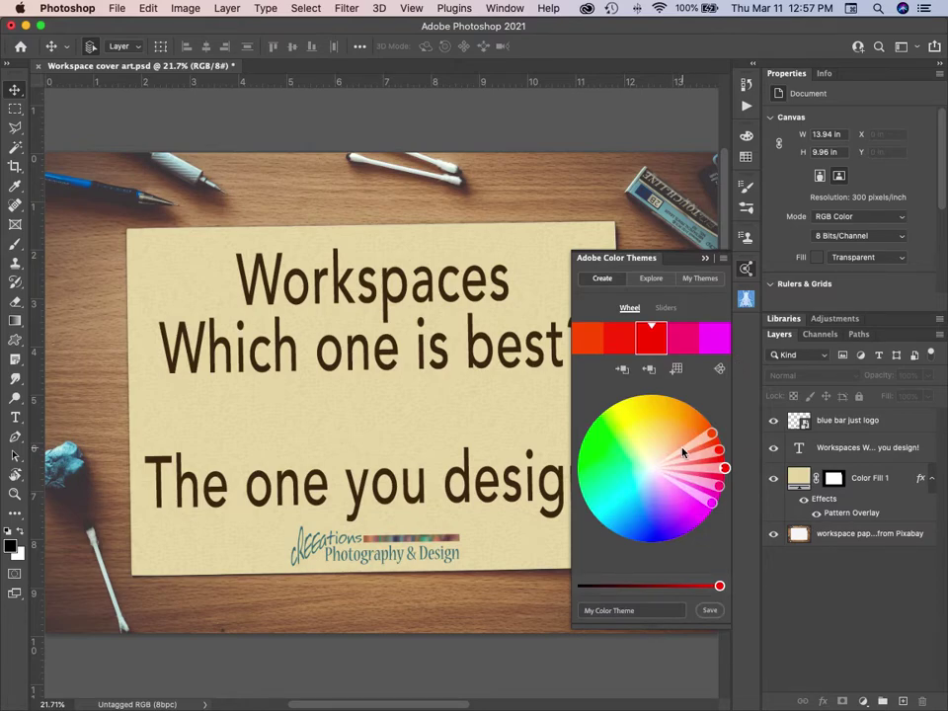
mouse_move(709, 435)
mouse_down()
mouse_move(689, 407)
mouse_move(618, 415)
mouse_up()
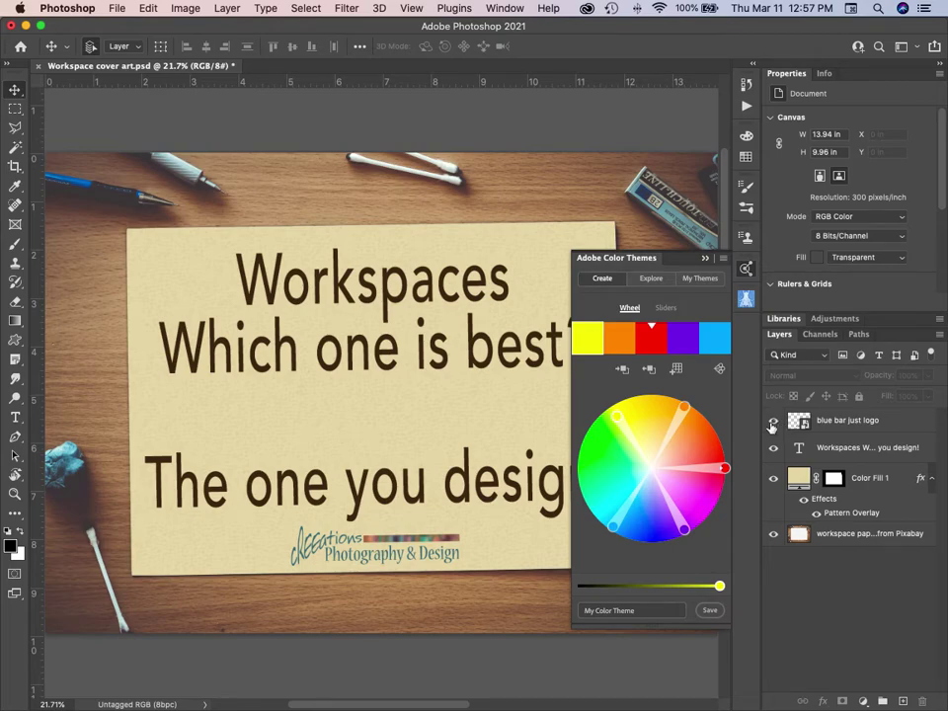
click(651, 281)
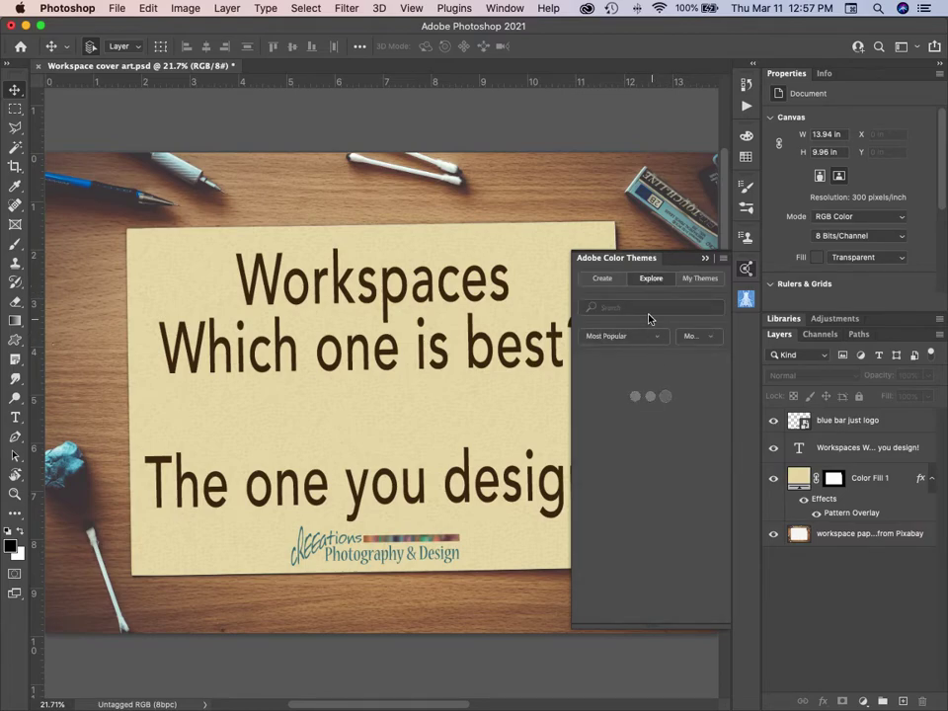
click(645, 307)
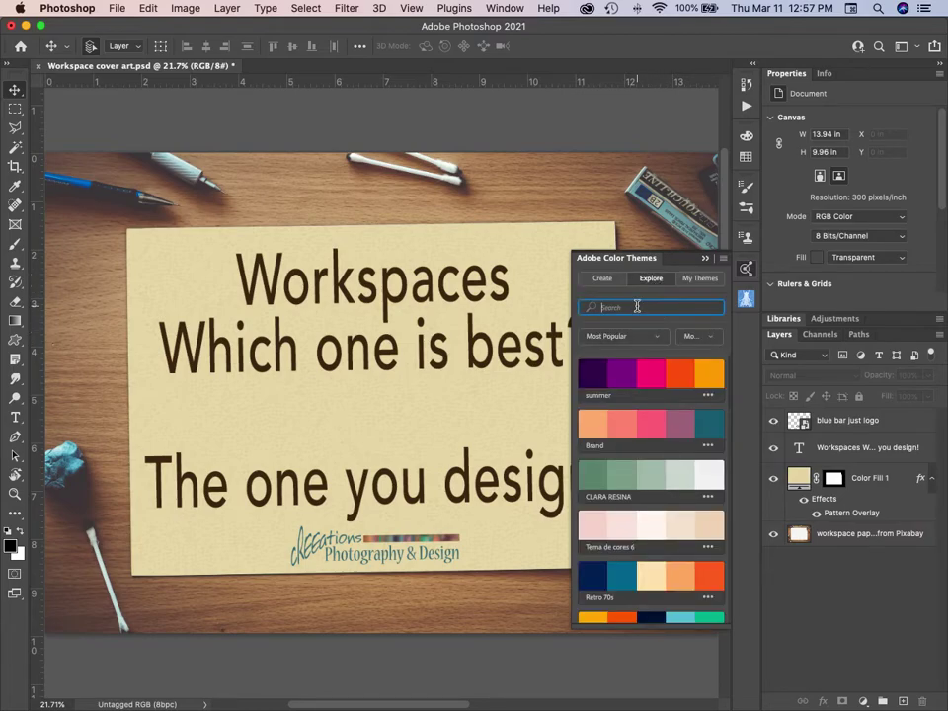
text(marie)
key(Return)
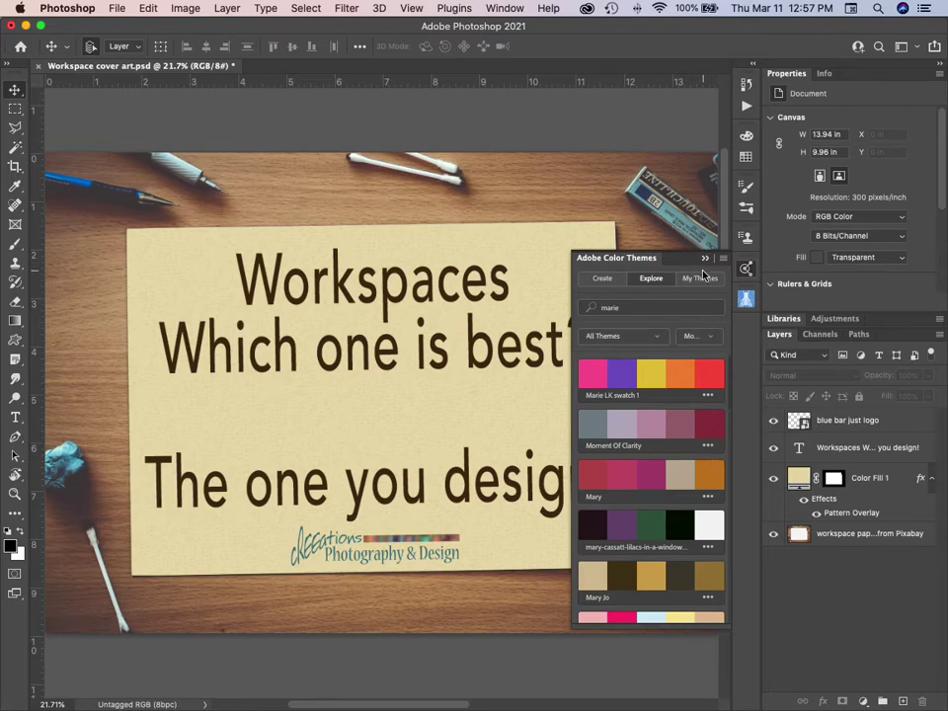
Step: View the saved themes in My Themes, and open and collapse the Adobe Paper Texture Pro panel
click(699, 280)
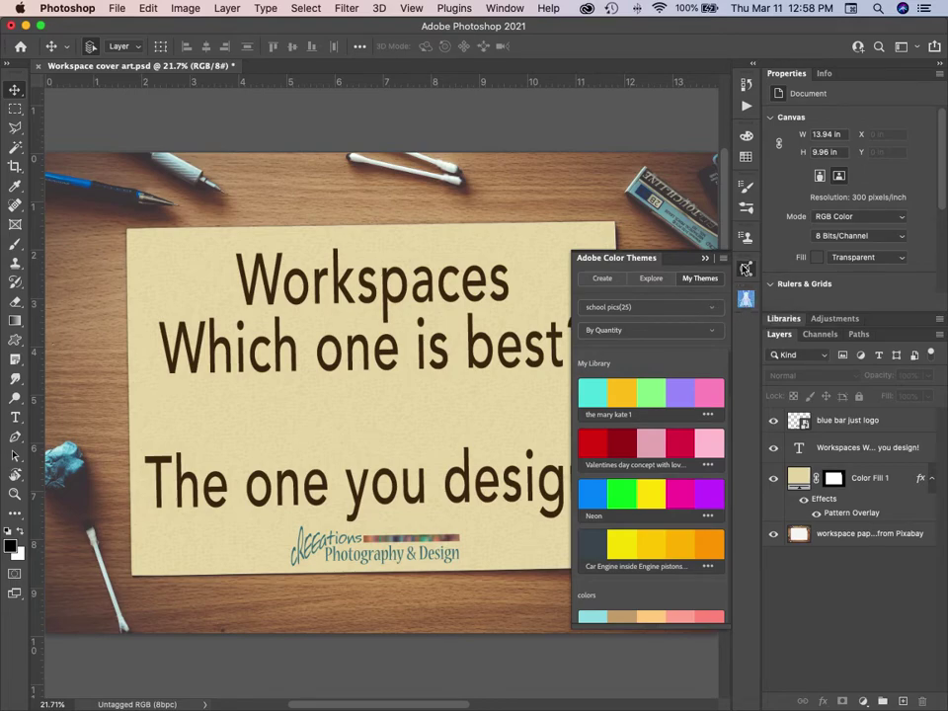
click(748, 292)
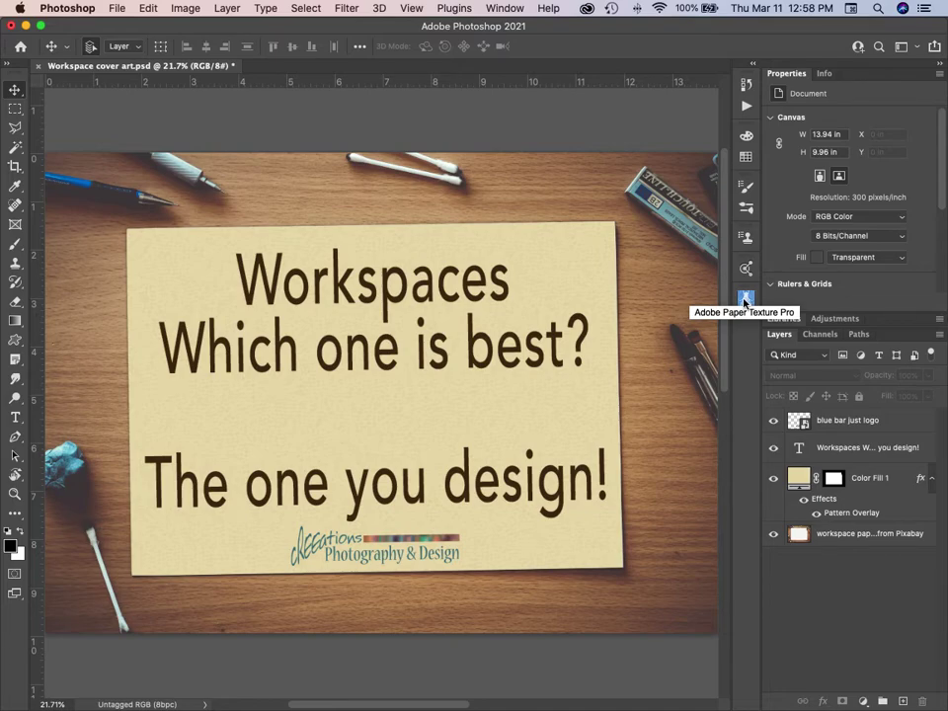
click(746, 300)
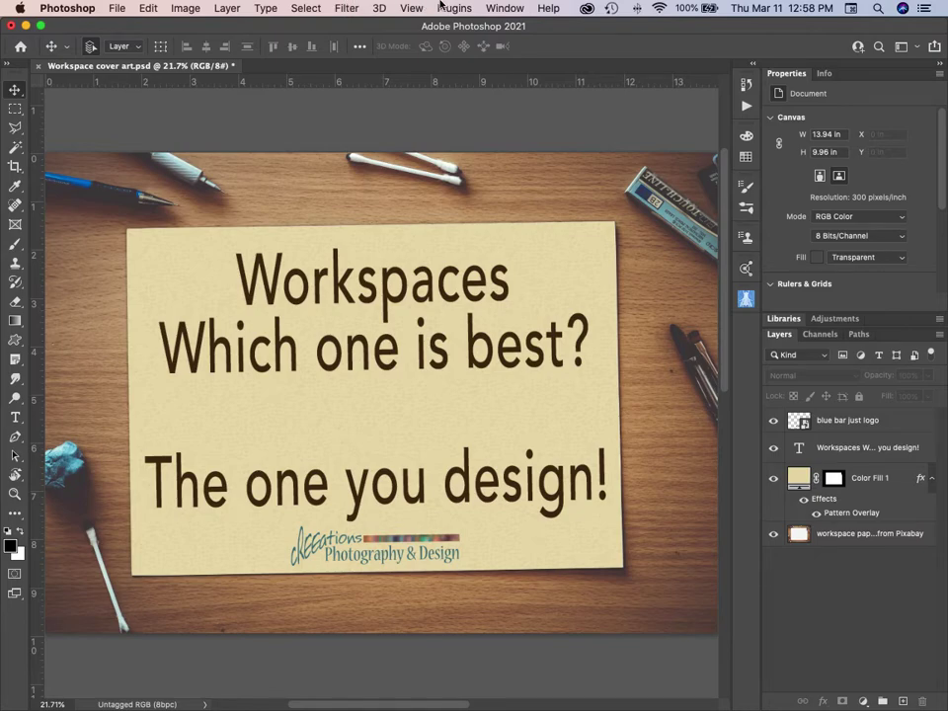
Step: Switch to the 3D workspace, and open and collapse its Tool Presets panel
click(507, 8)
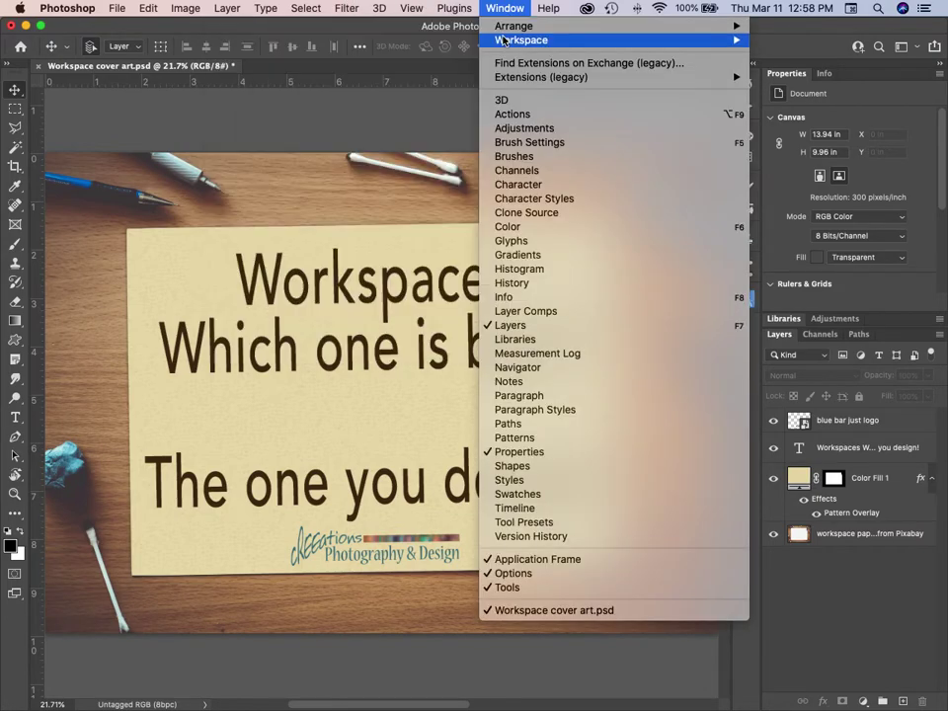
mouse_move(505, 41)
click(298, 147)
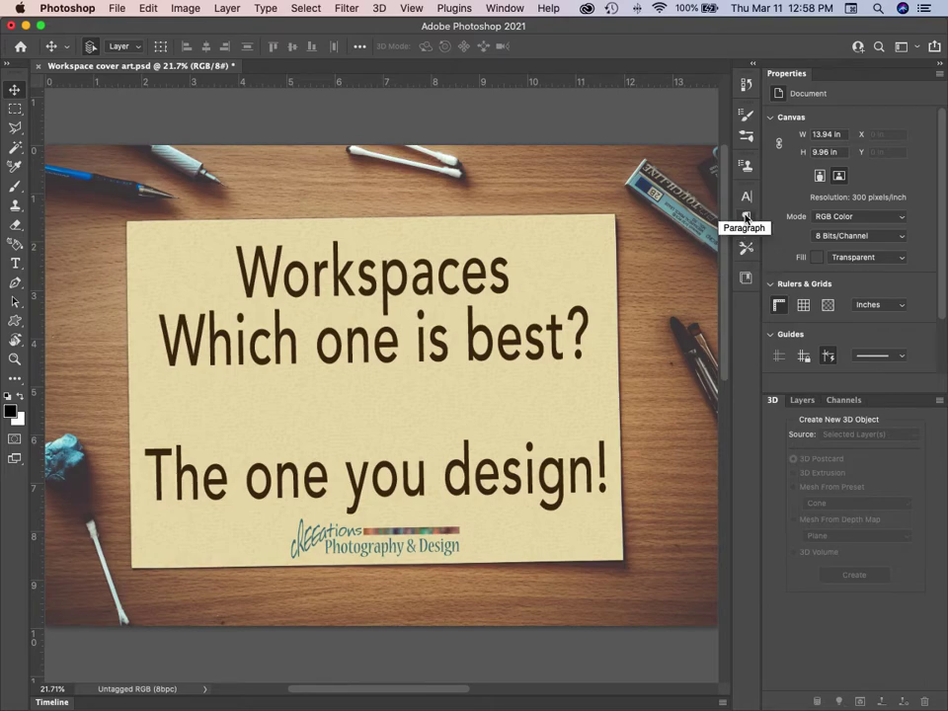
click(746, 250)
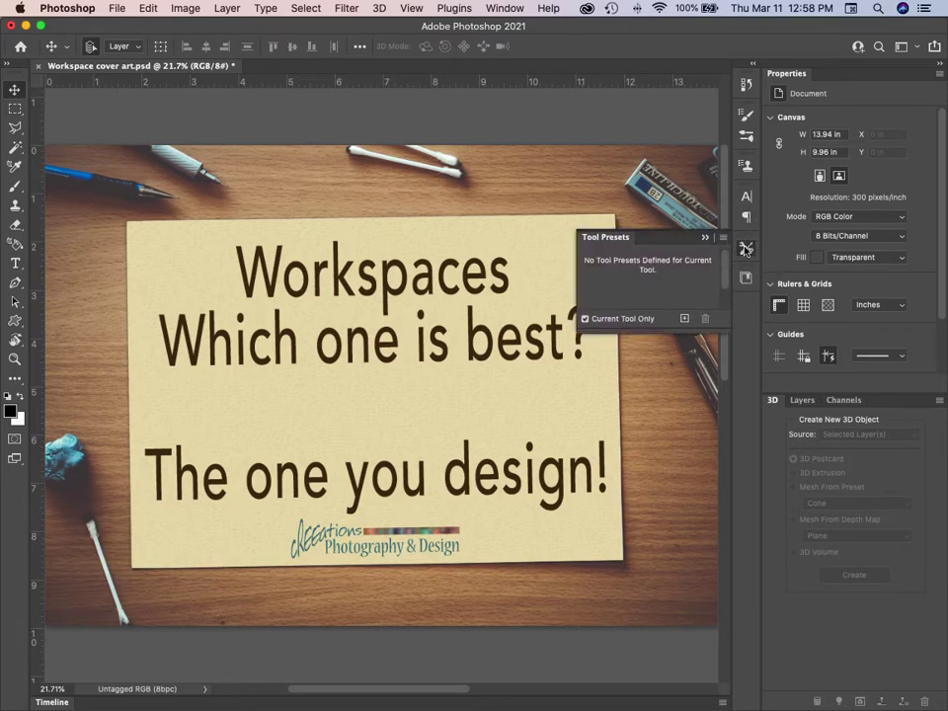
click(747, 250)
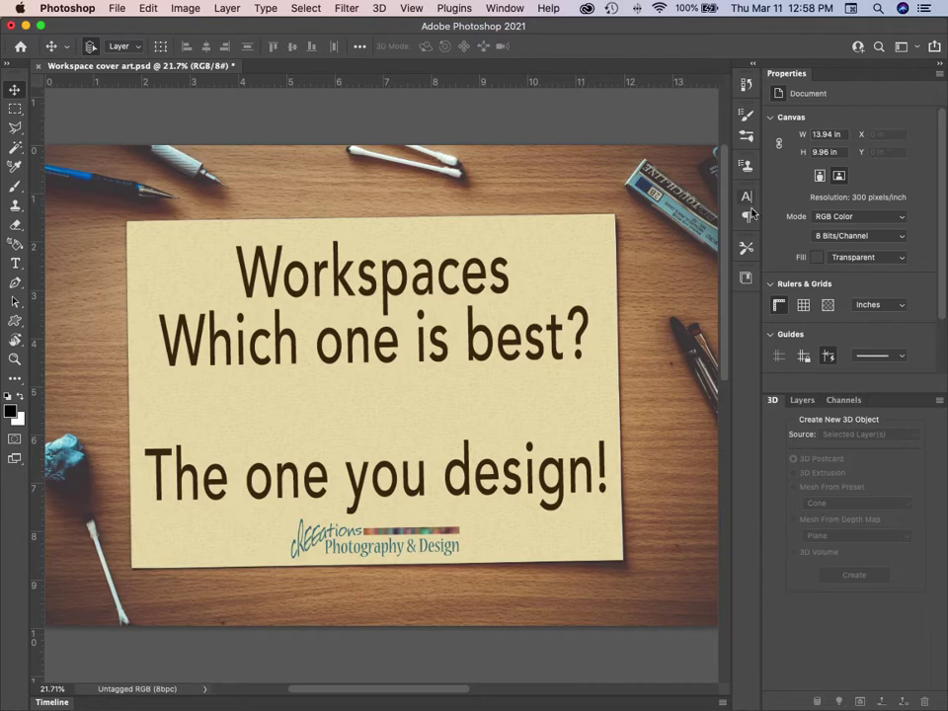
Step: Switch to the Motion workspace
click(504, 8)
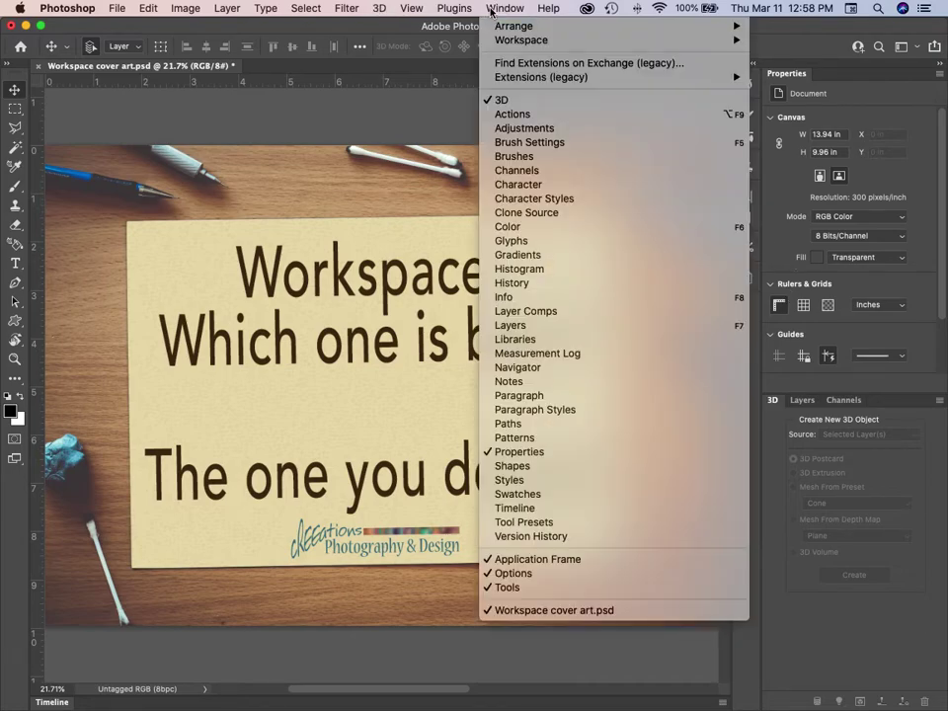
mouse_move(522, 39)
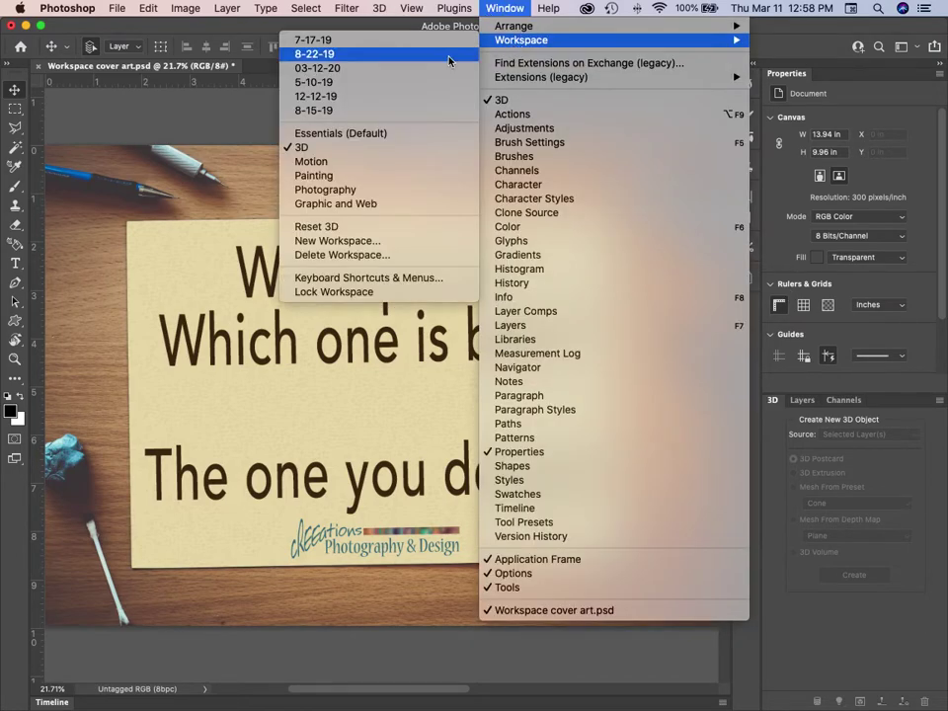
click(362, 164)
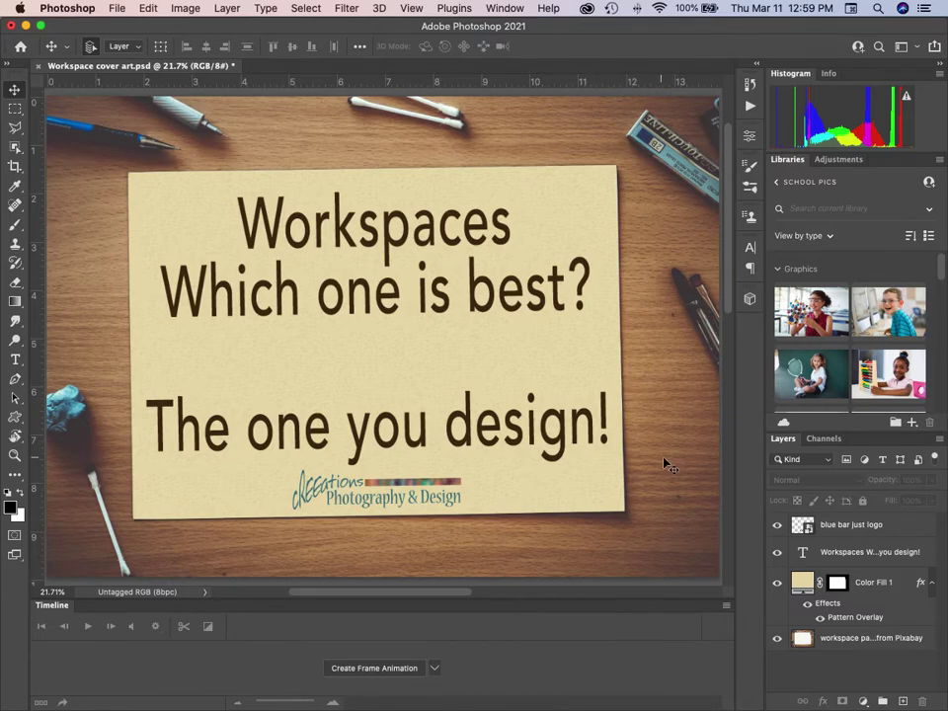
Step: Switch to the Painting workspace, and open and collapse its Libraries panel
click(509, 9)
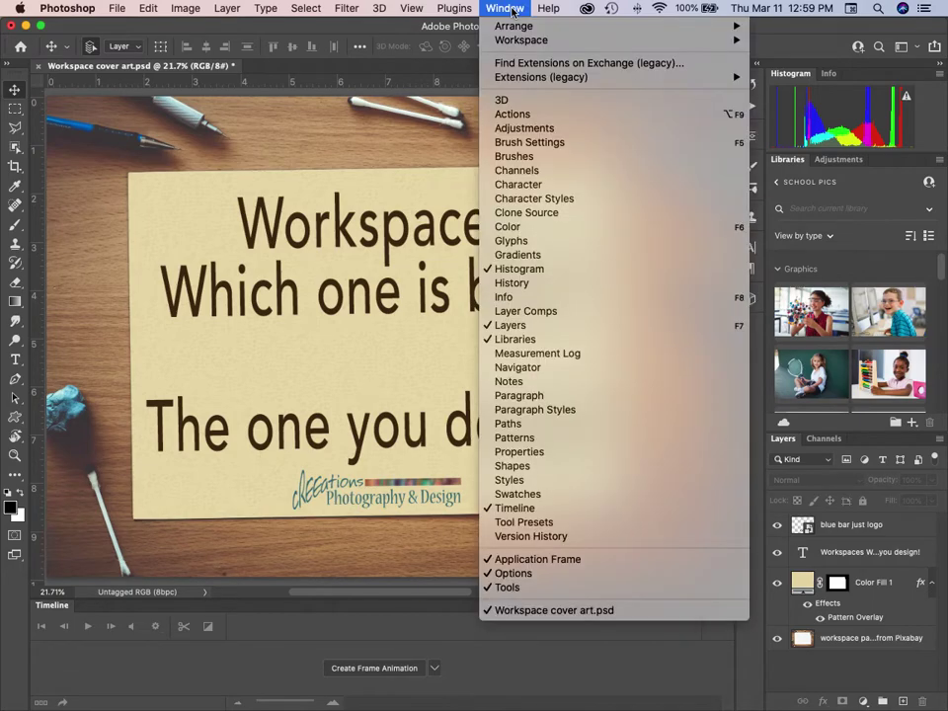
mouse_move(518, 40)
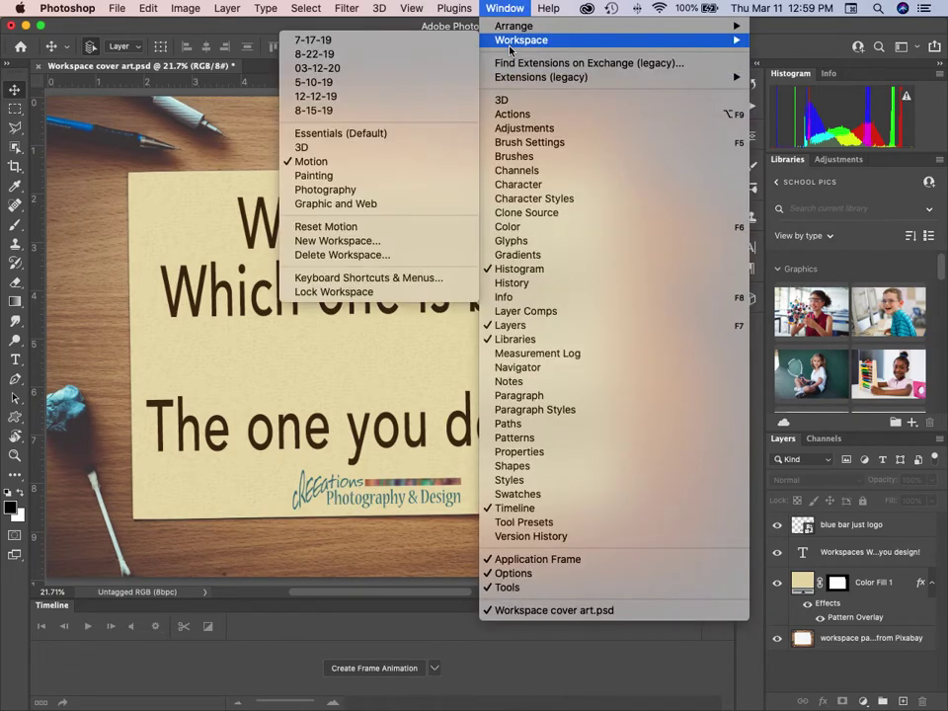
click(404, 182)
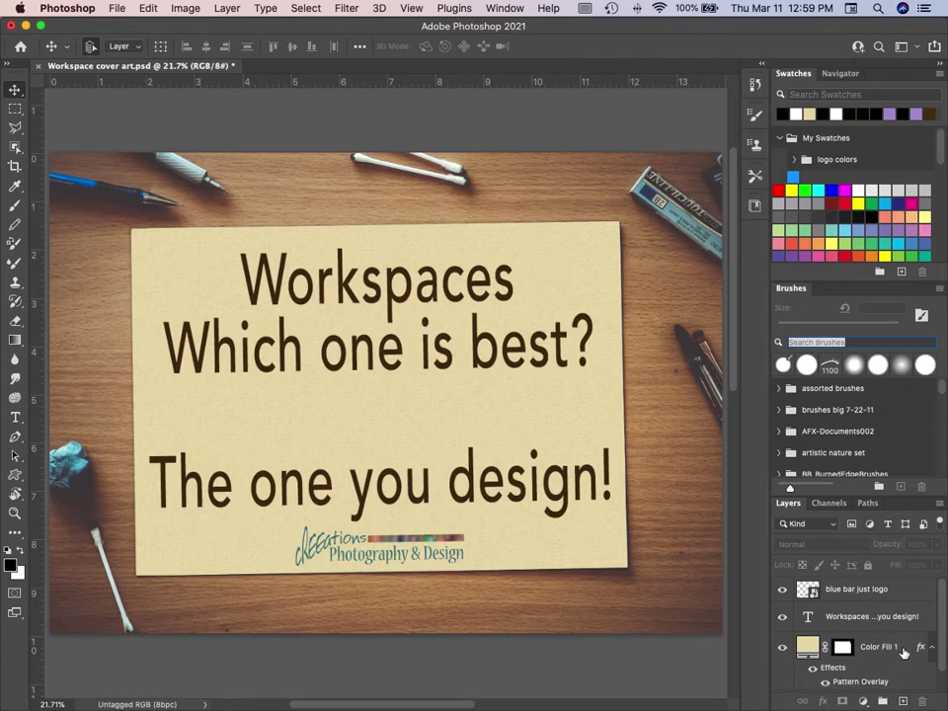
click(755, 207)
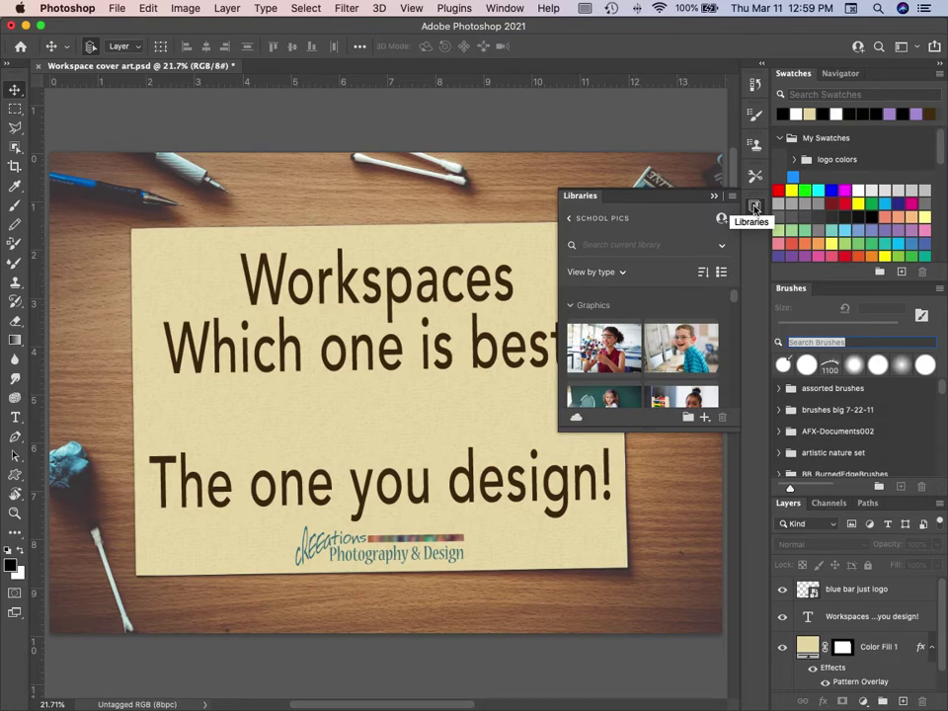
click(755, 208)
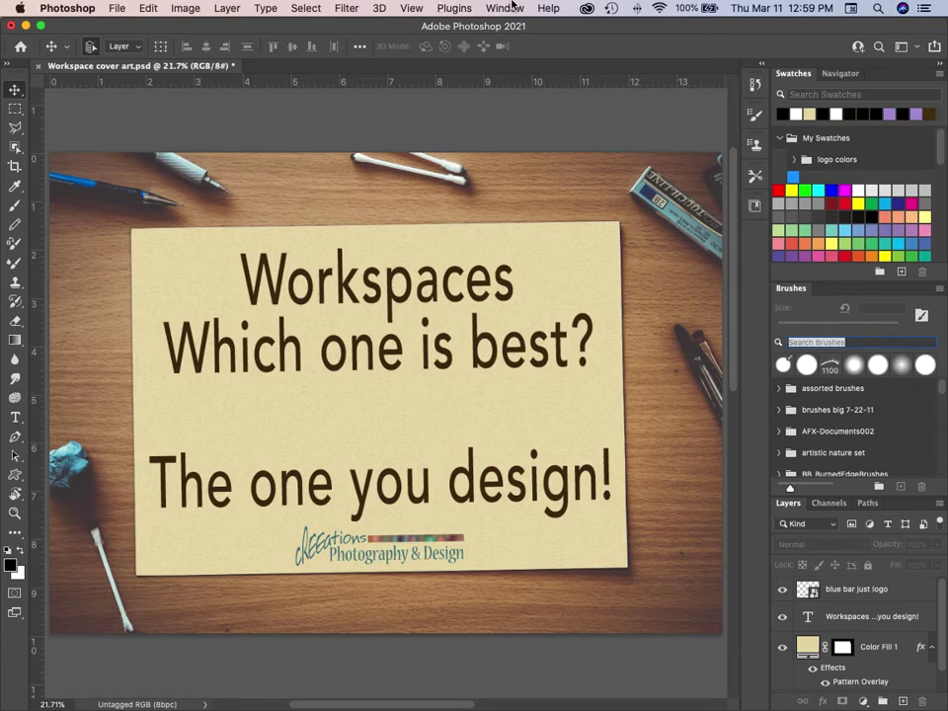
Step: Switch to the Graphic and Web workspace
click(509, 9)
mouse_move(521, 43)
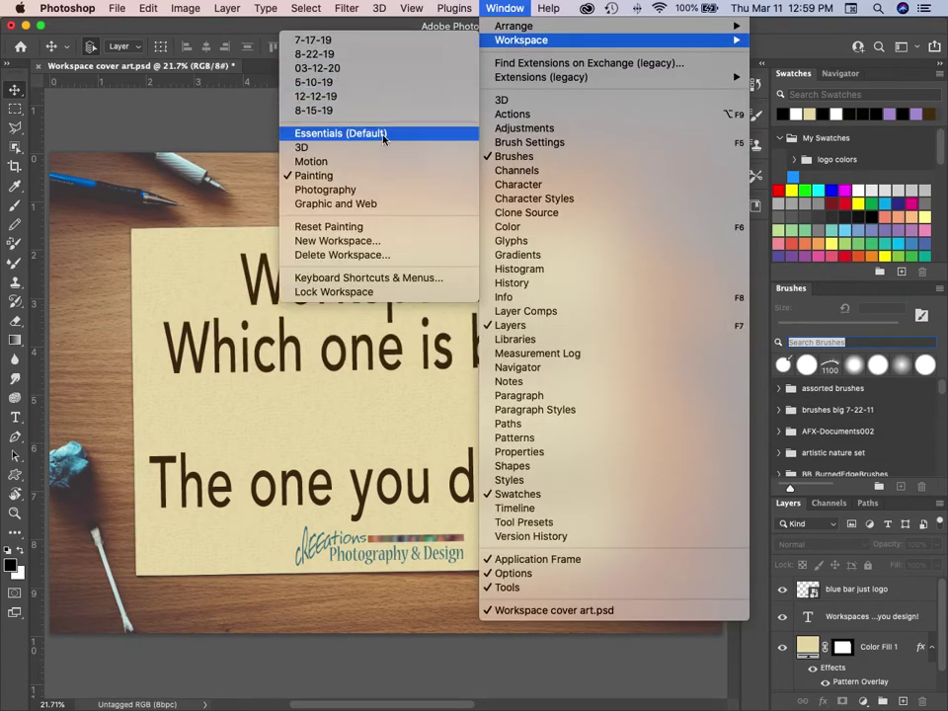
click(379, 205)
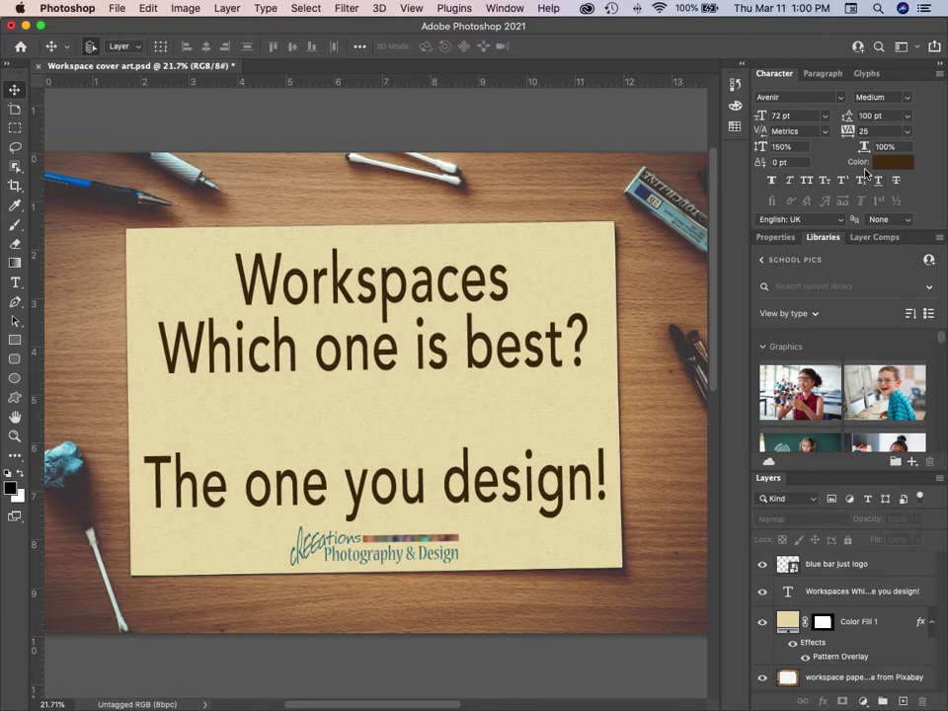
Step: Look through the Paragraph settings and the font's glyphs, and return to the Character settings
click(822, 74)
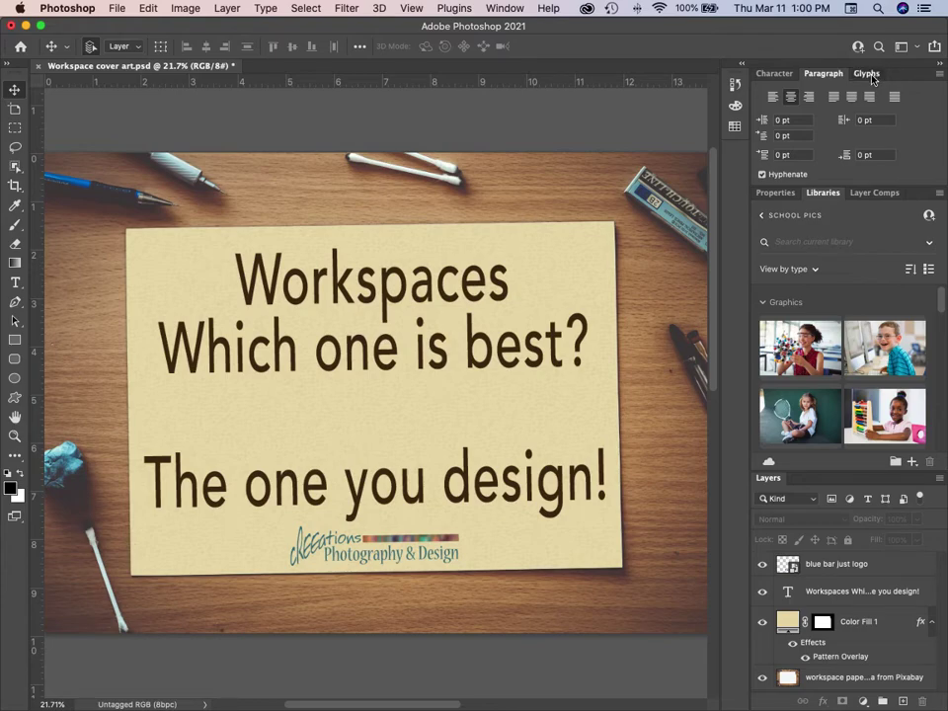
click(867, 74)
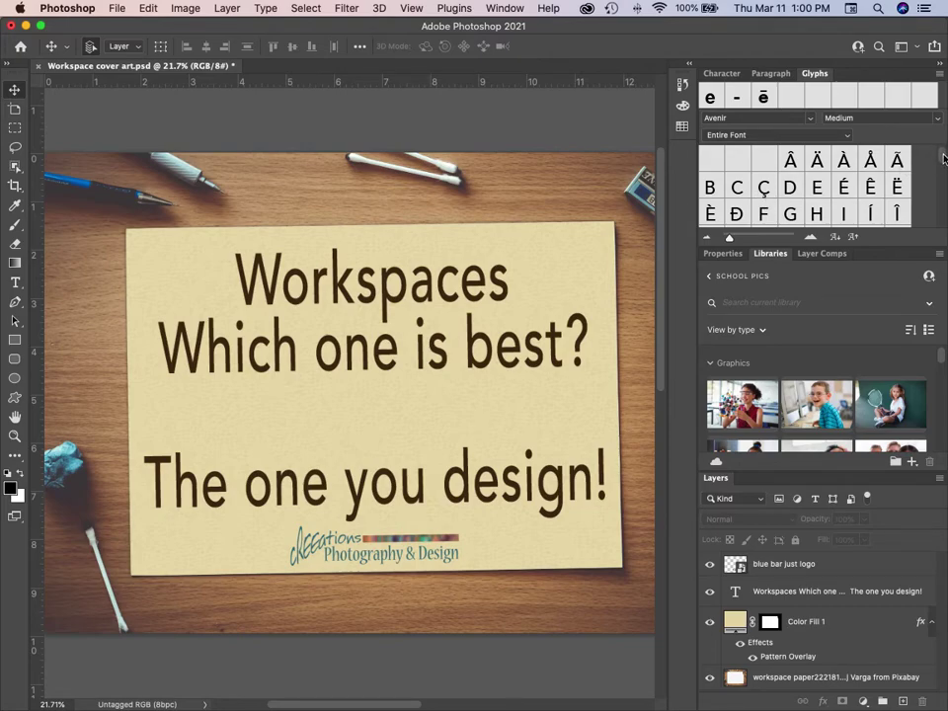
scroll(944, 164, down, 3)
drag(944, 164, 936, 195)
scroll(936, 194, up, 10)
click(723, 74)
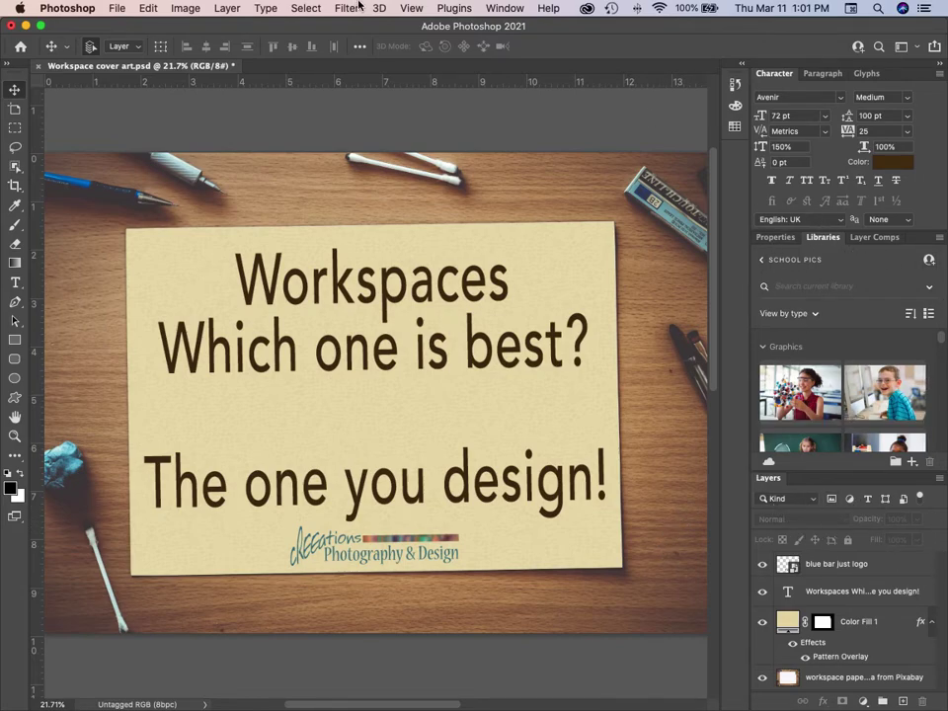
Step: Review the available workspaces and the commands for resetting, creating, deleting, customizing and locking a workspace
click(504, 10)
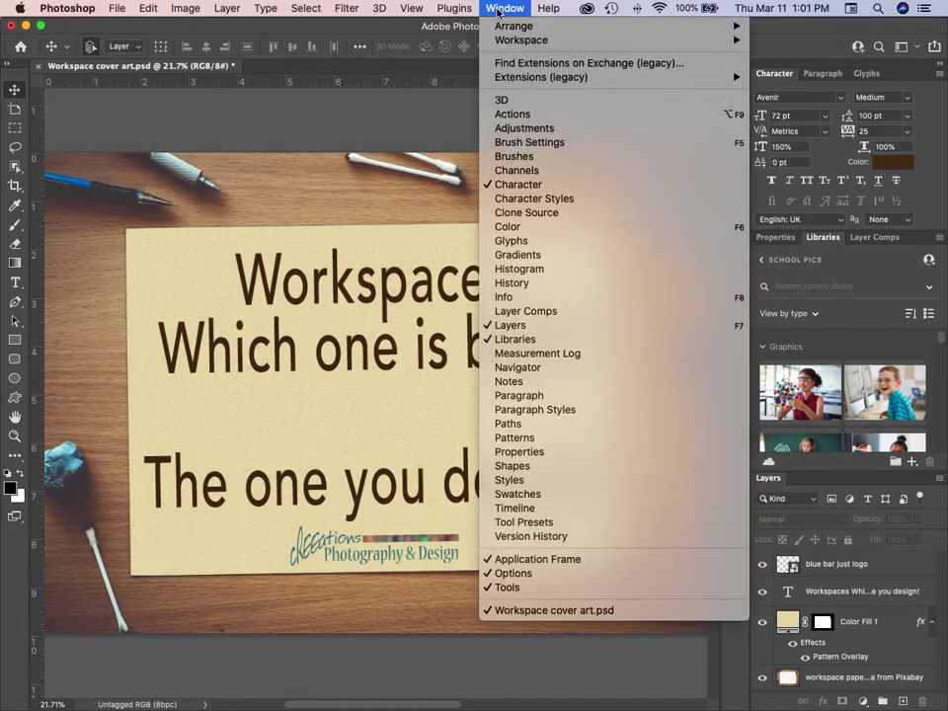
mouse_move(514, 44)
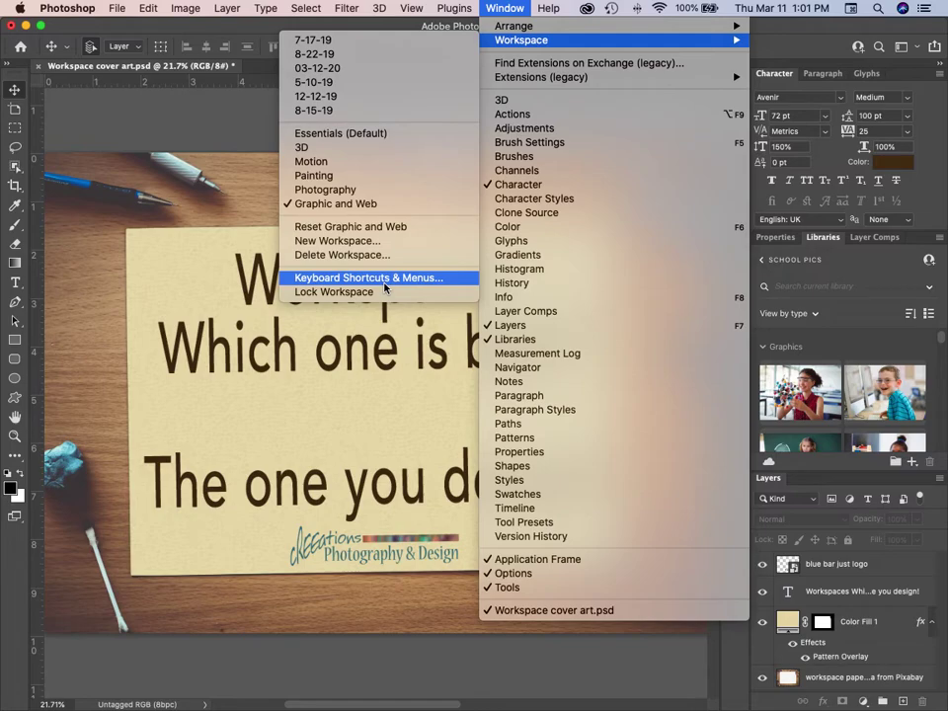
click(384, 282)
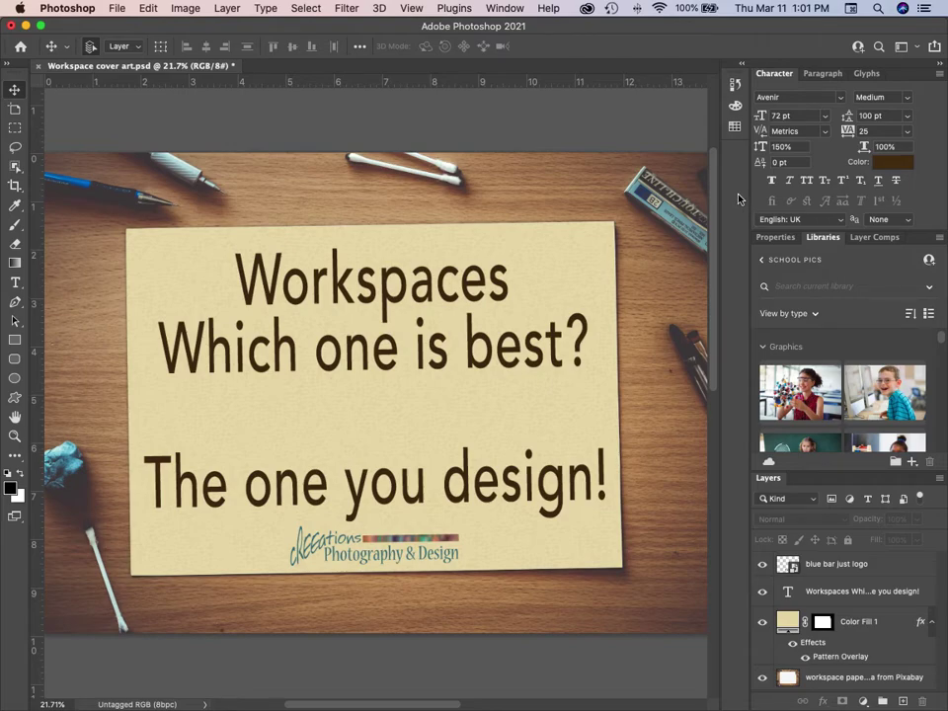
Step: Review the list of panels available to add to the workspace
key(super+shift+slash)
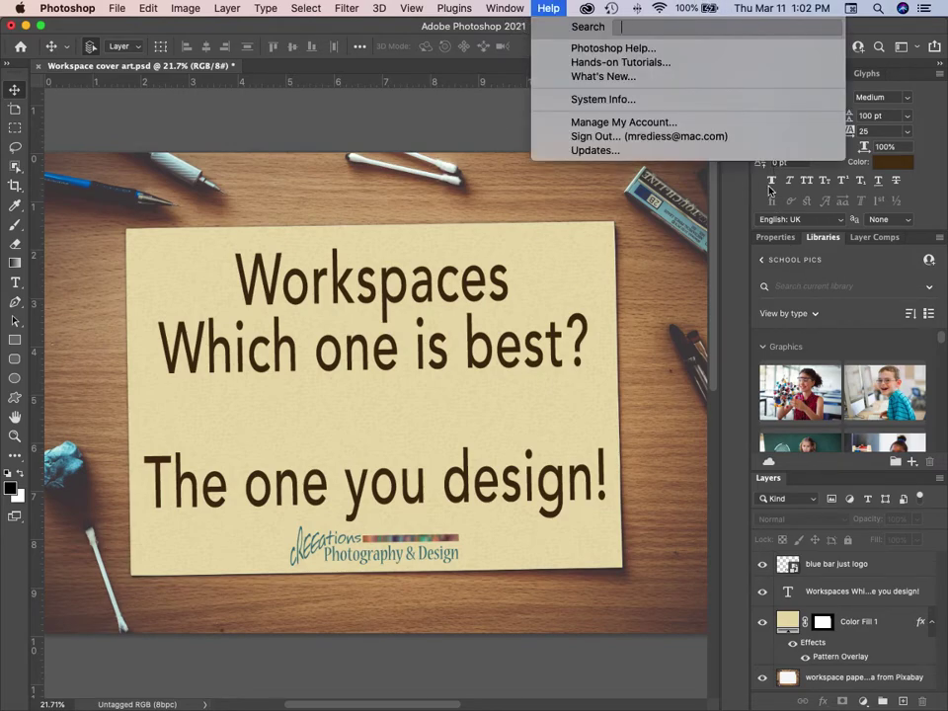
key(Escape)
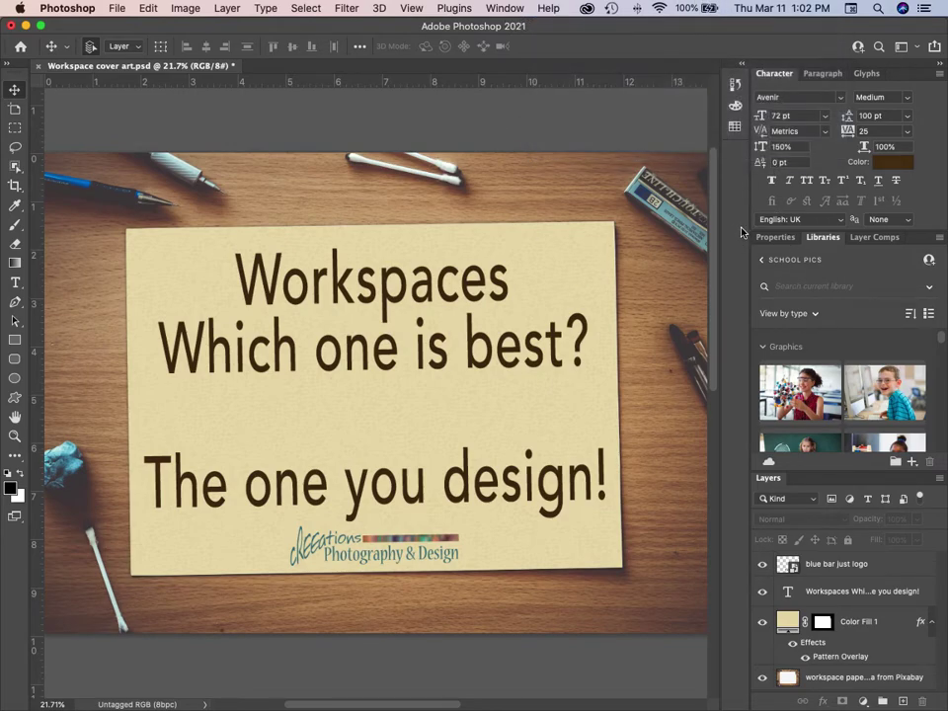
click(510, 8)
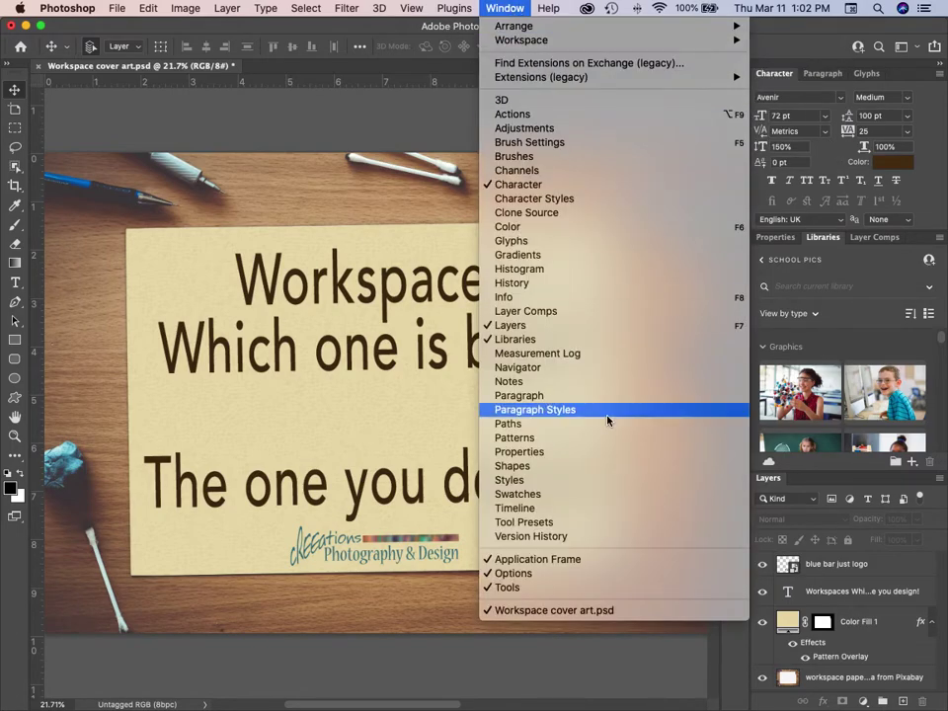
key(Escape)
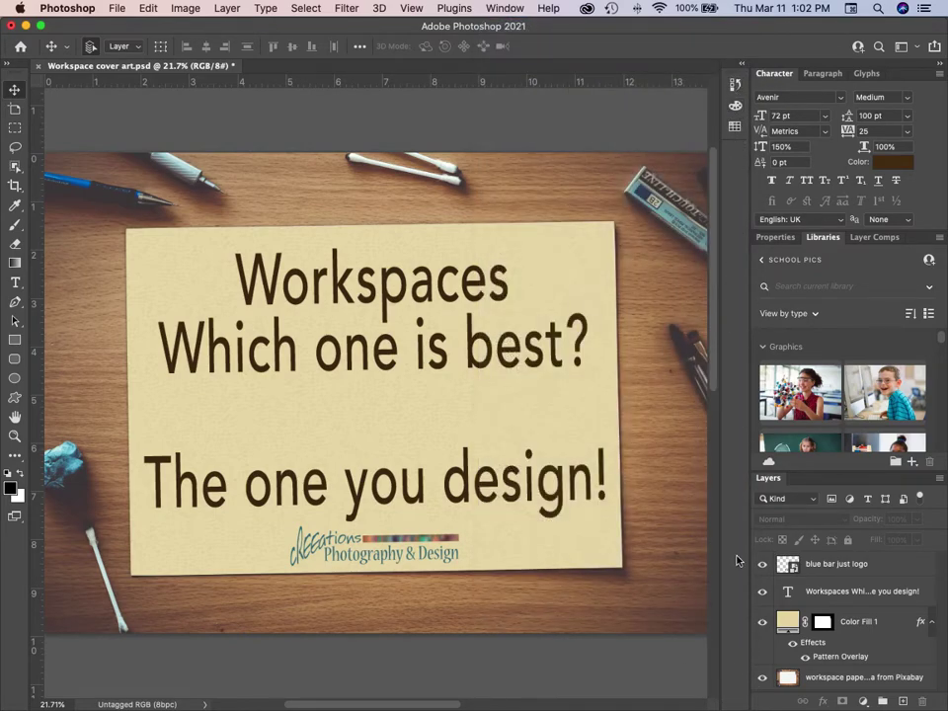
Step: Expand the collapsed History, Color and Swatches panel column, look over the Color panel's display options, and collapse the column to icons
click(742, 69)
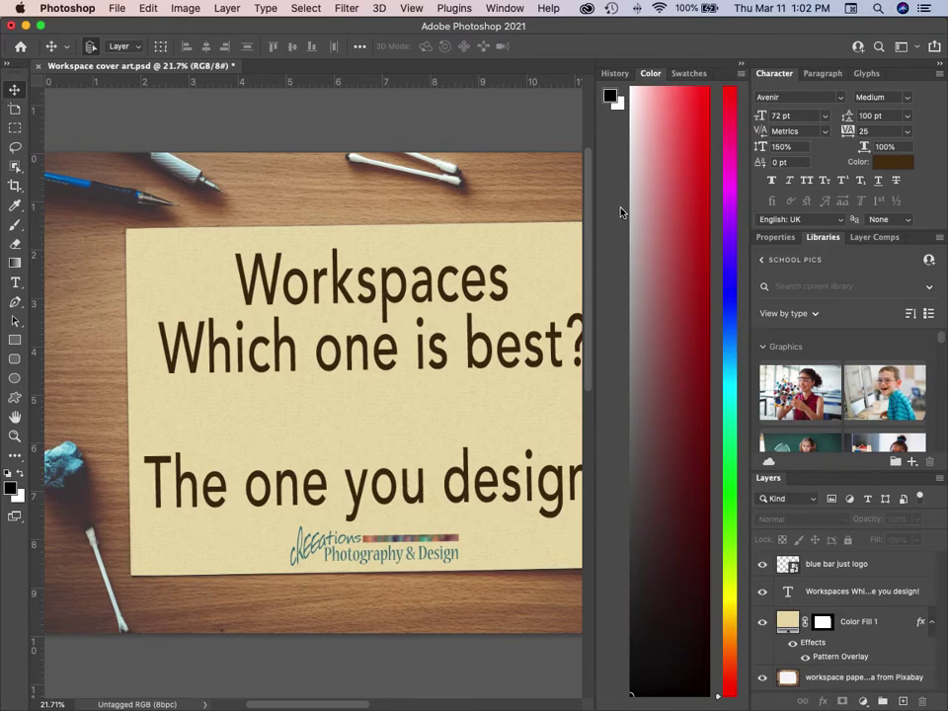
scroll(566, 314, up, 10)
scroll(566, 314, down, 10)
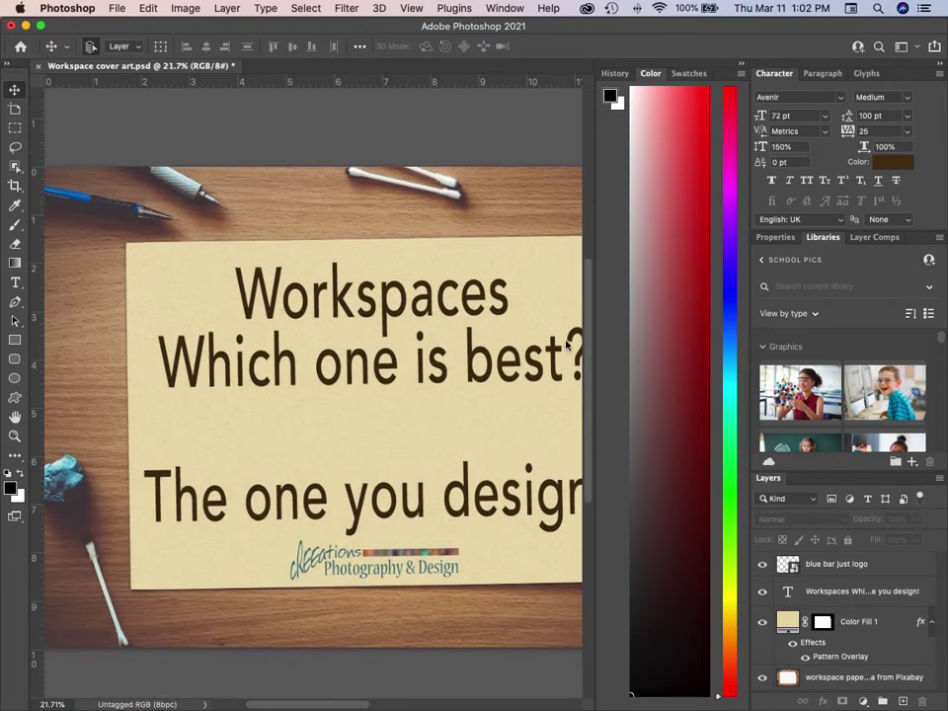
click(740, 74)
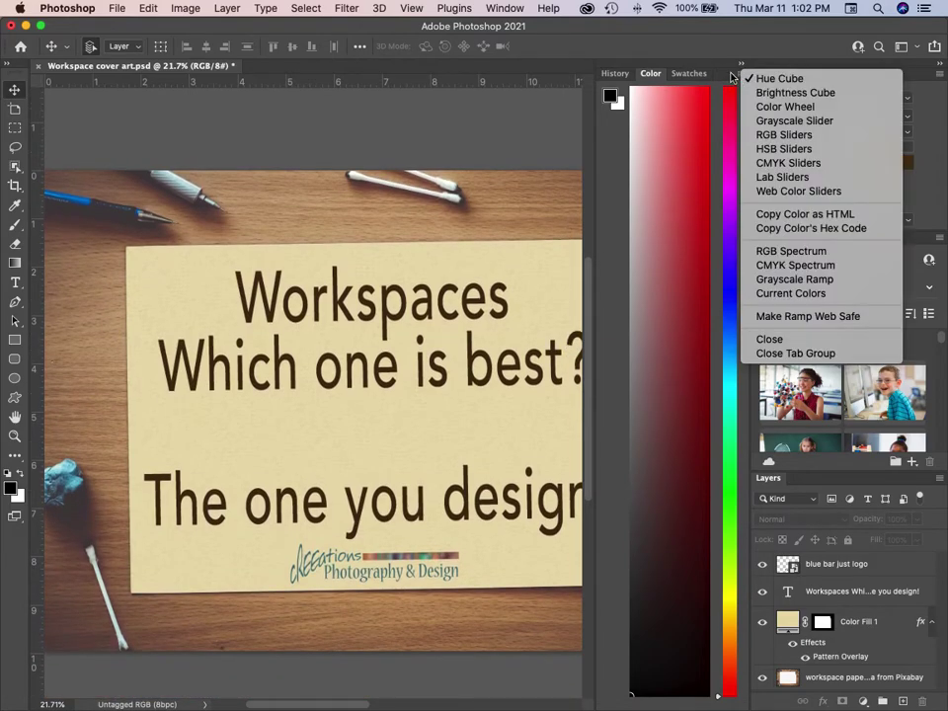
click(741, 69)
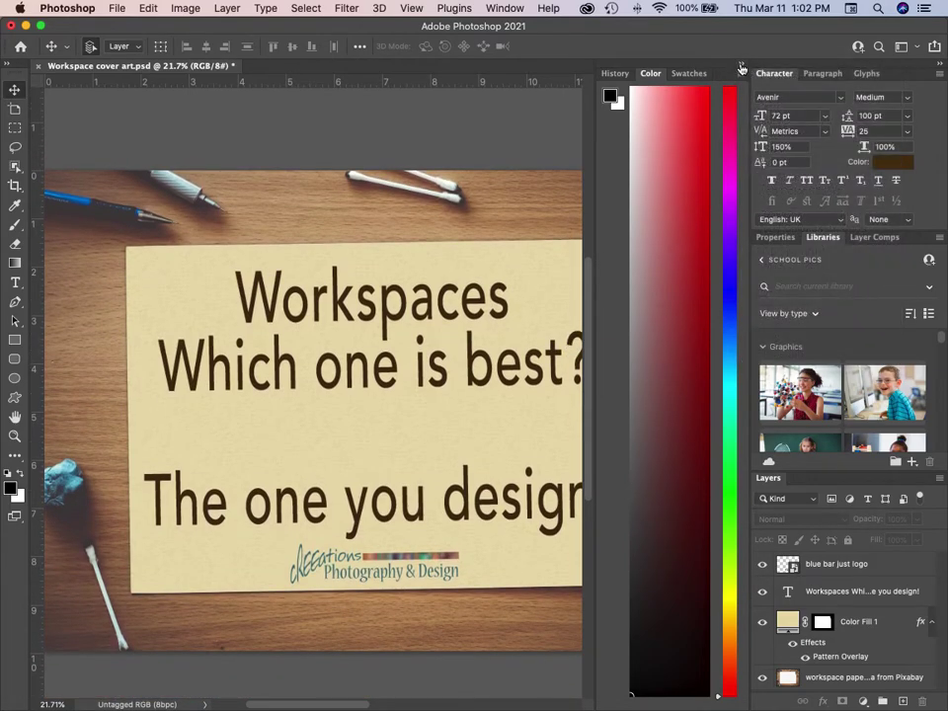
click(741, 66)
click(738, 82)
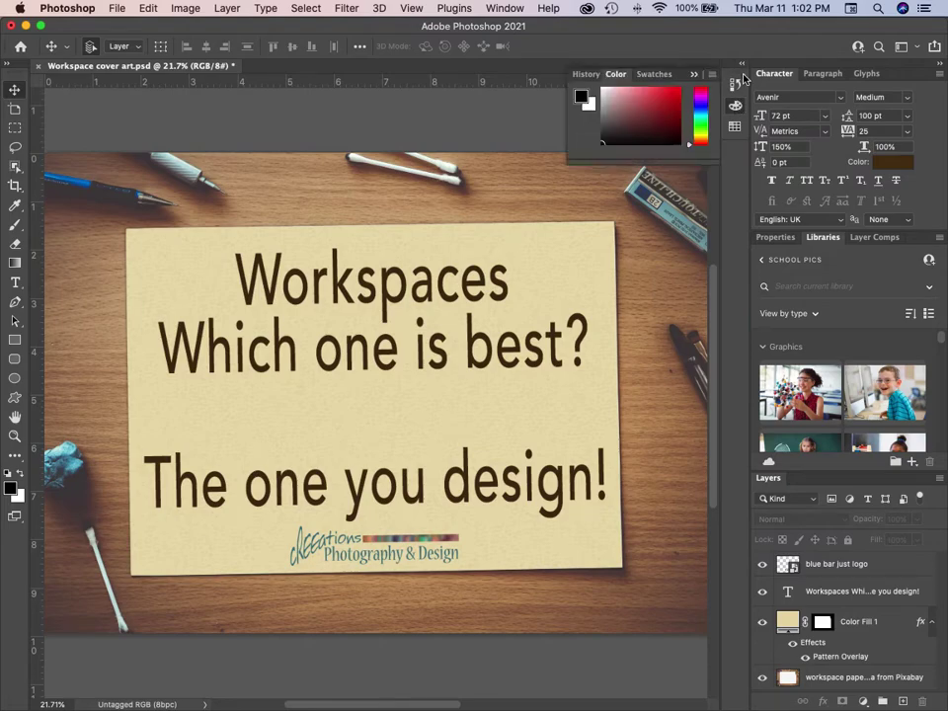
click(742, 65)
click(743, 65)
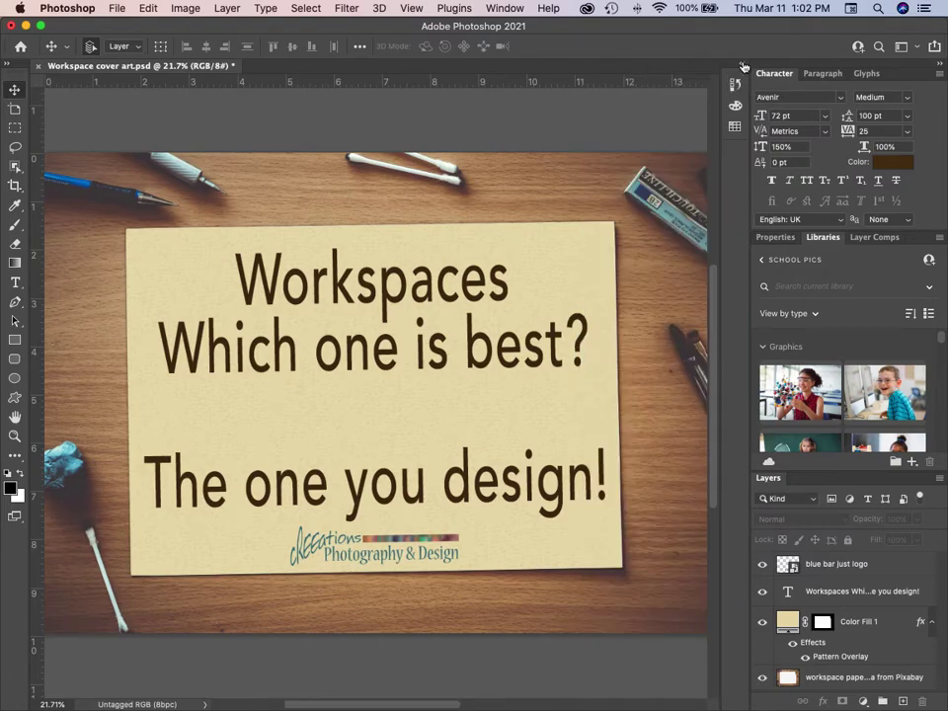
Step: View the Swatches panel at full column height, and collapse it to its icon
click(735, 127)
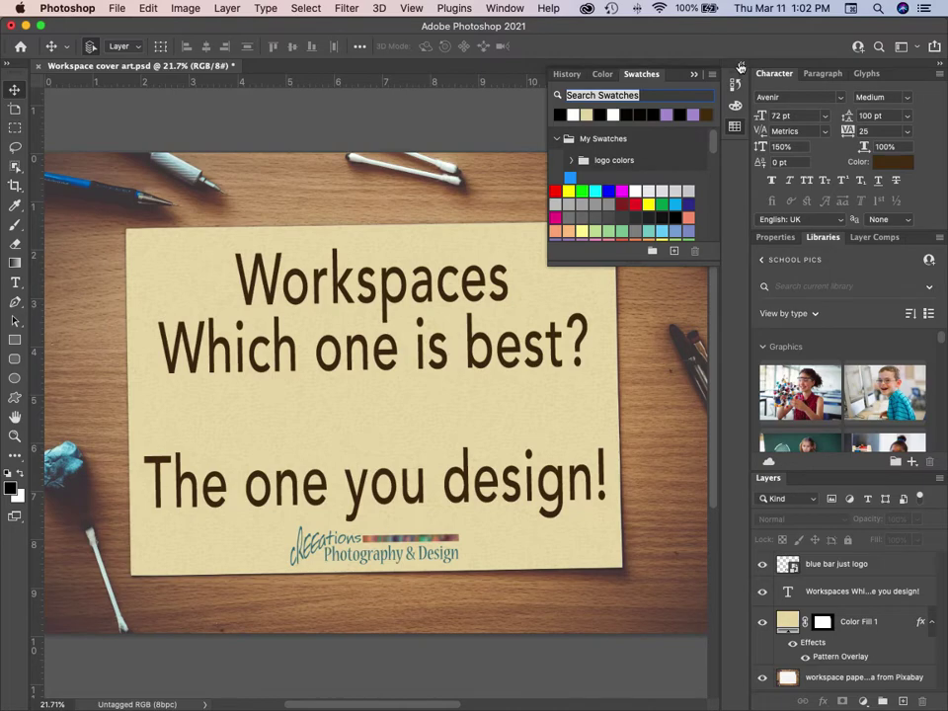
click(742, 67)
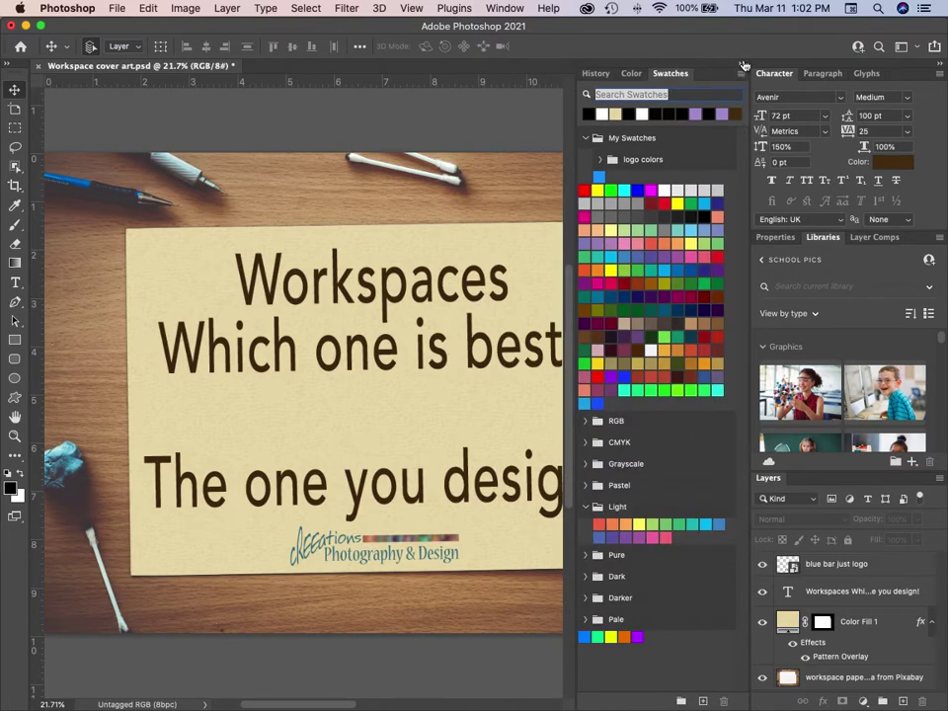
click(743, 65)
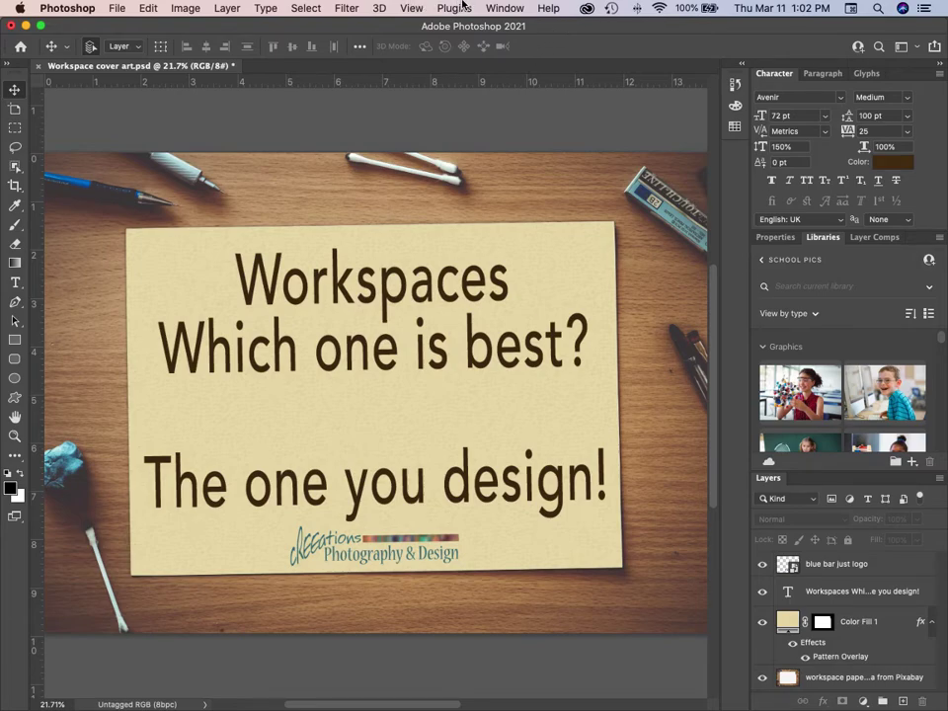
Step: Show the Actions panel and dock it as an icon beneath Swatches in the collapsed panel column
click(499, 7)
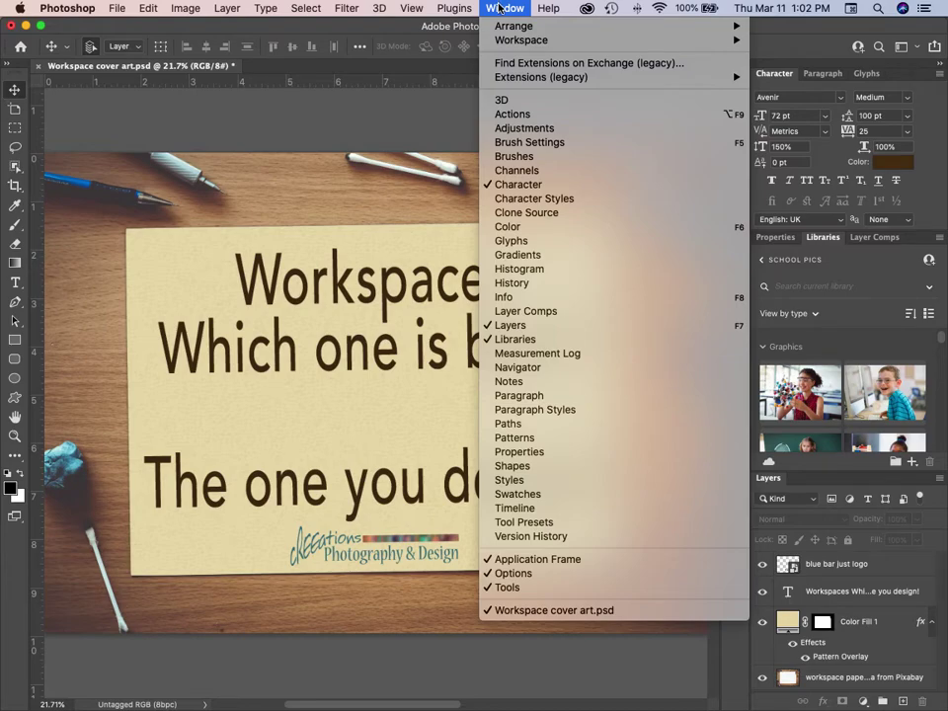
click(510, 117)
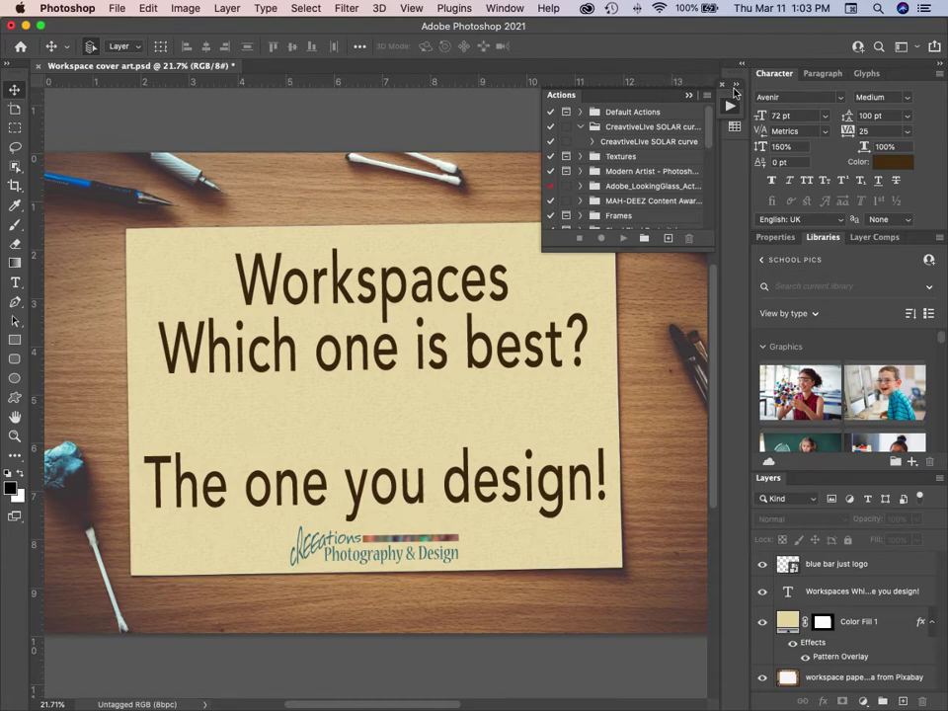
click(689, 95)
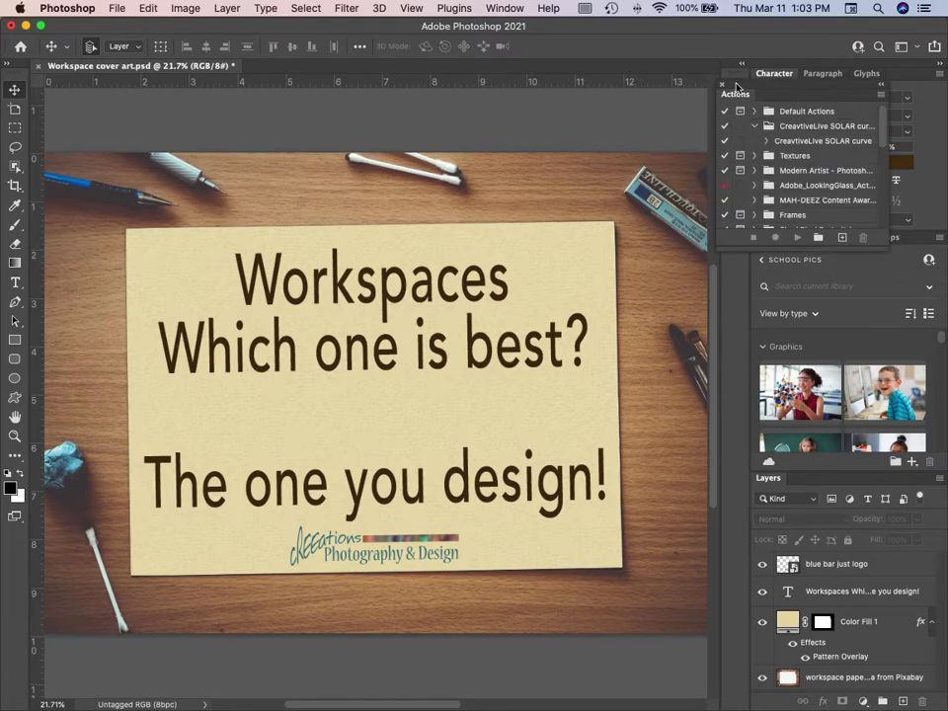
click(733, 104)
drag(779, 92, 733, 156)
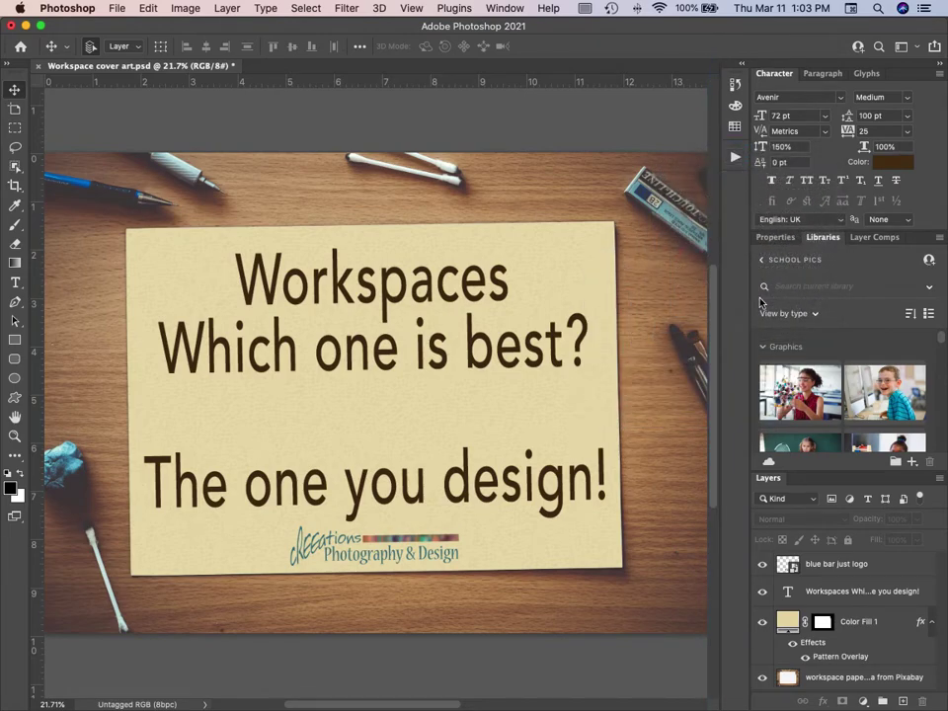
Step: Show the Adjustments and Styles panel group, dock it beneath the Actions icon, and check the Styles panel before collapsing it
click(504, 9)
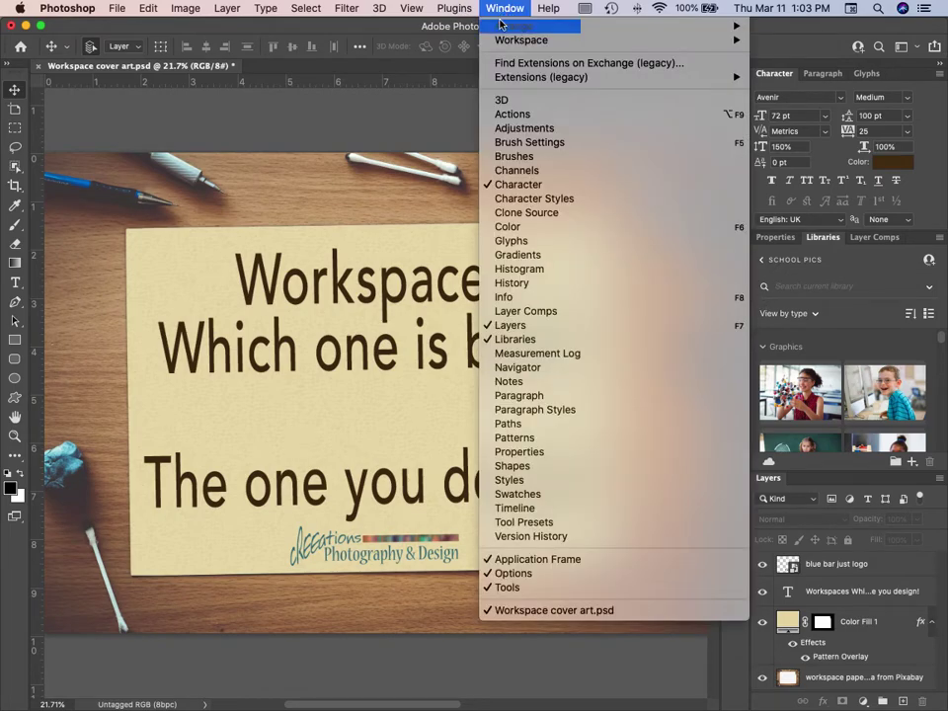
click(508, 129)
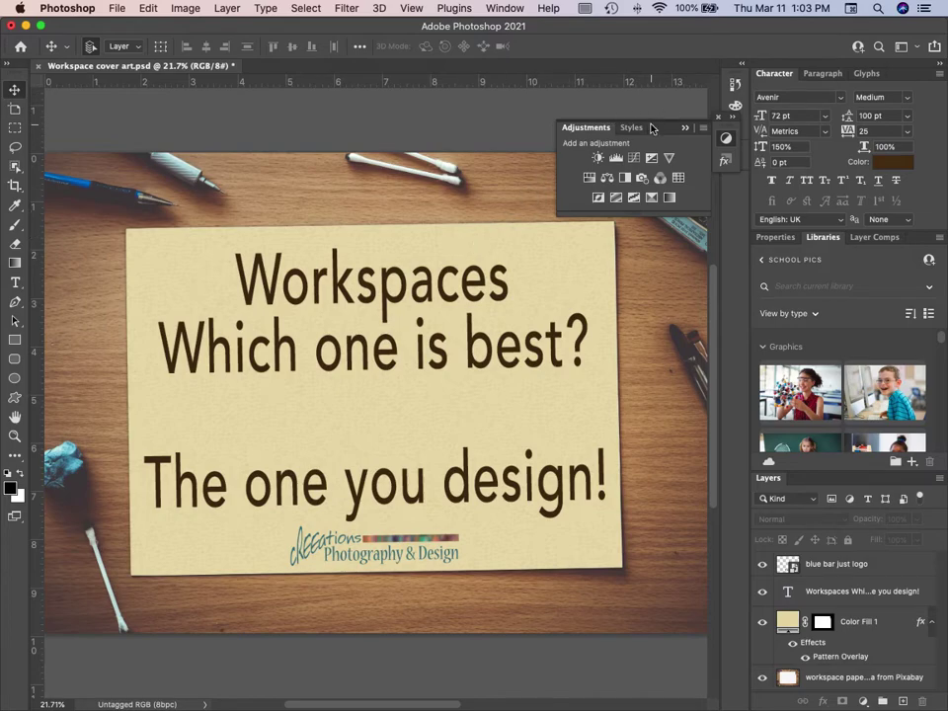
drag(661, 129, 737, 183)
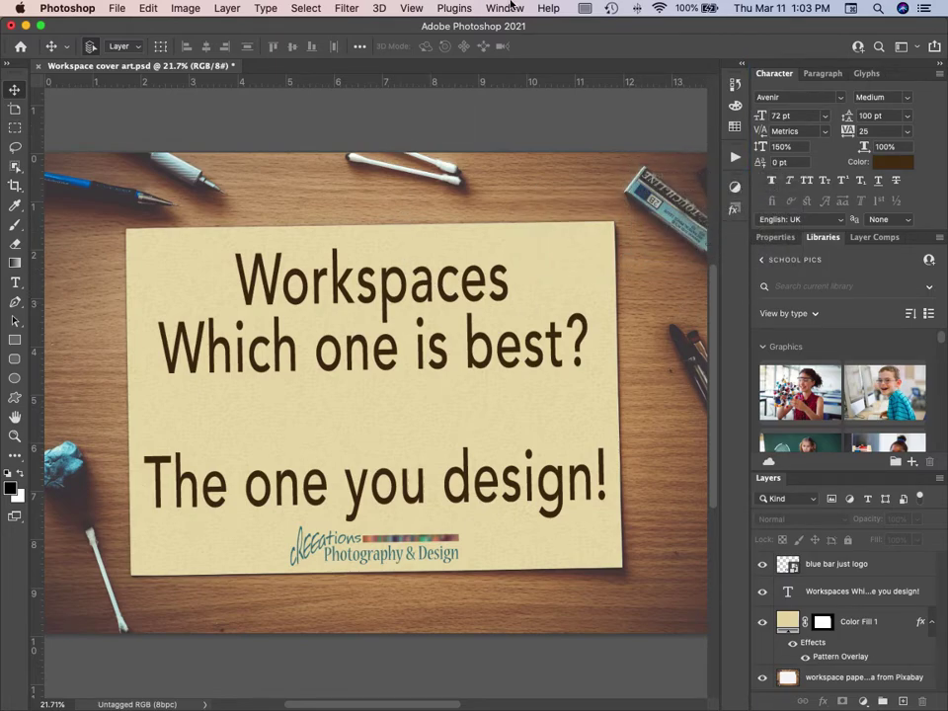
click(735, 209)
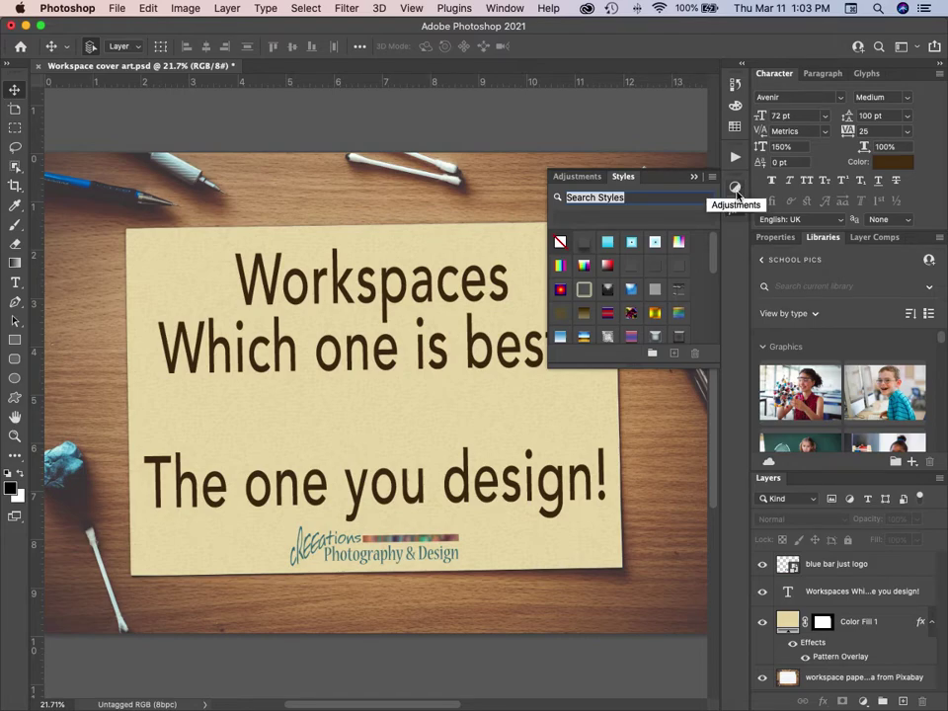
click(739, 211)
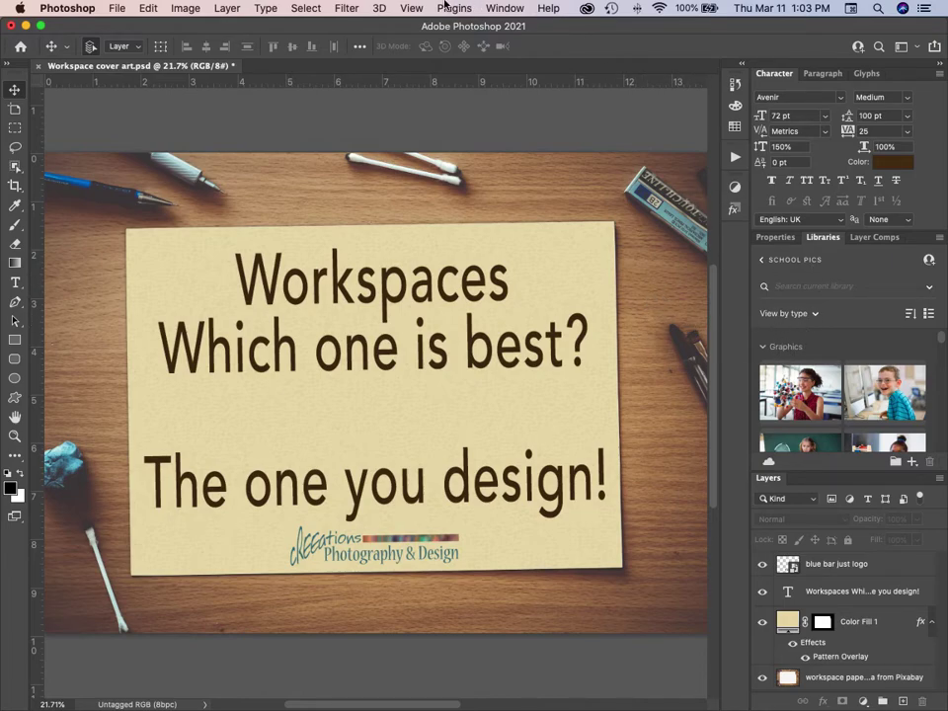
Step: Show the Info panel, and cancel closing the document at the save prompt
click(508, 8)
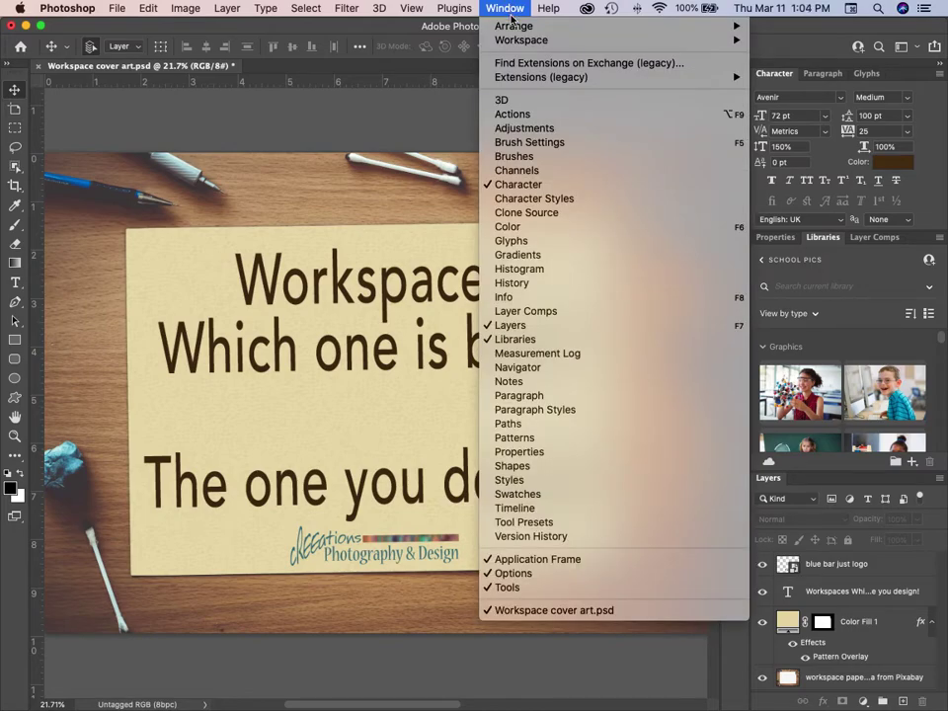
click(515, 302)
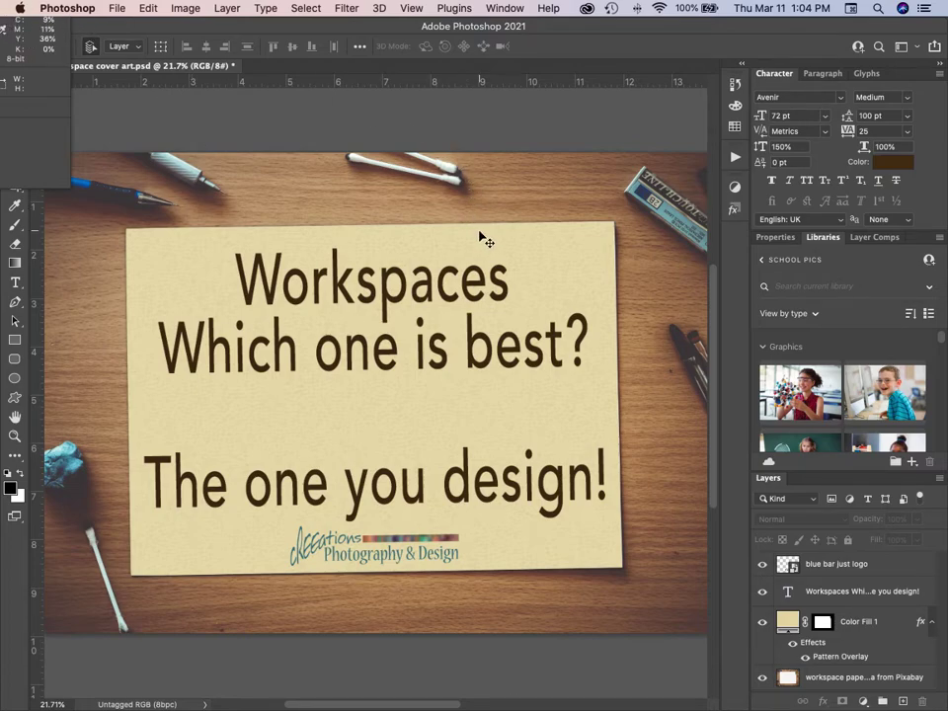
key(super+w)
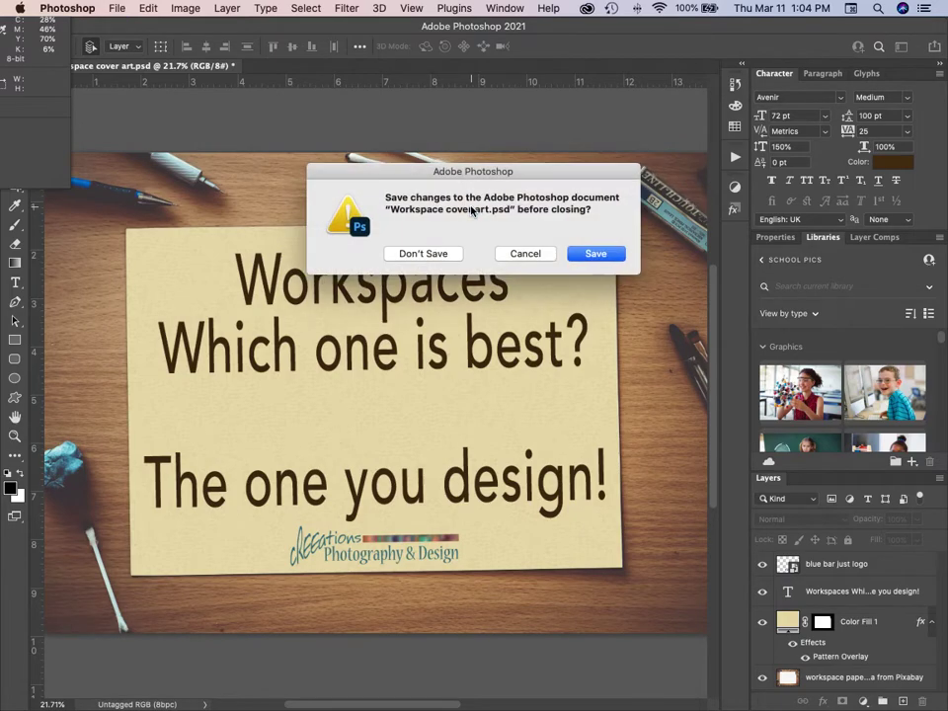
click(526, 253)
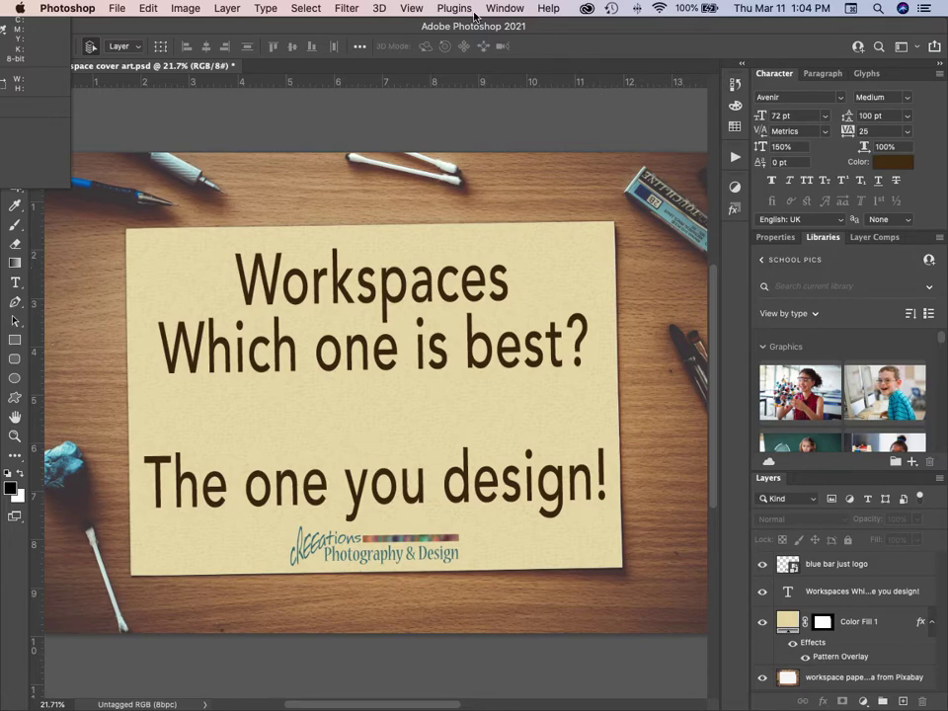
Step: Show the Navigator panel and detach it from the collapsed column as a floating panel over the canvas
click(507, 10)
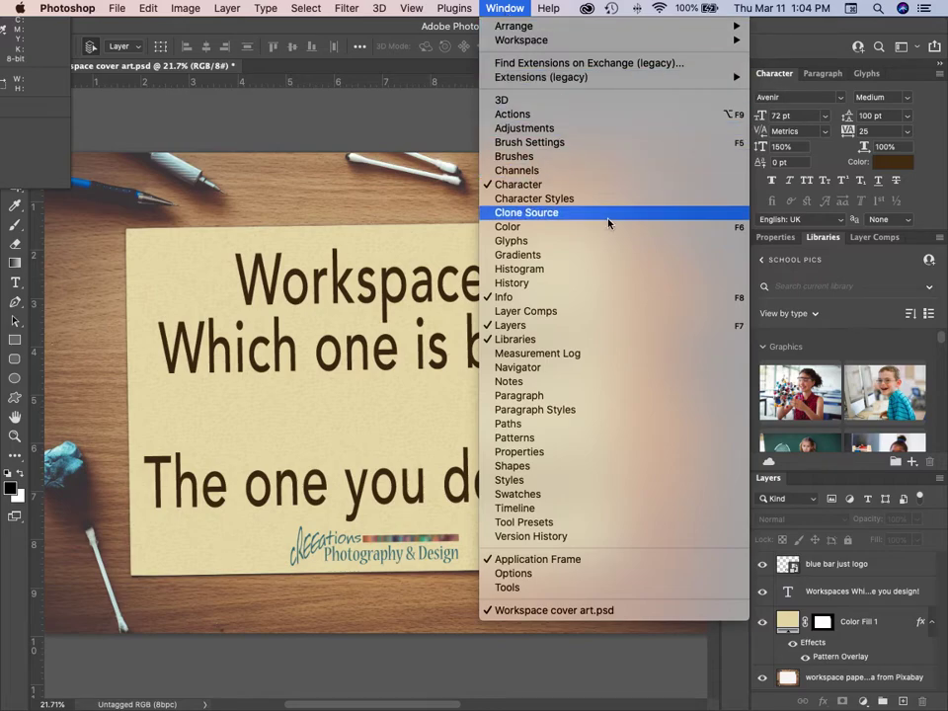
click(611, 368)
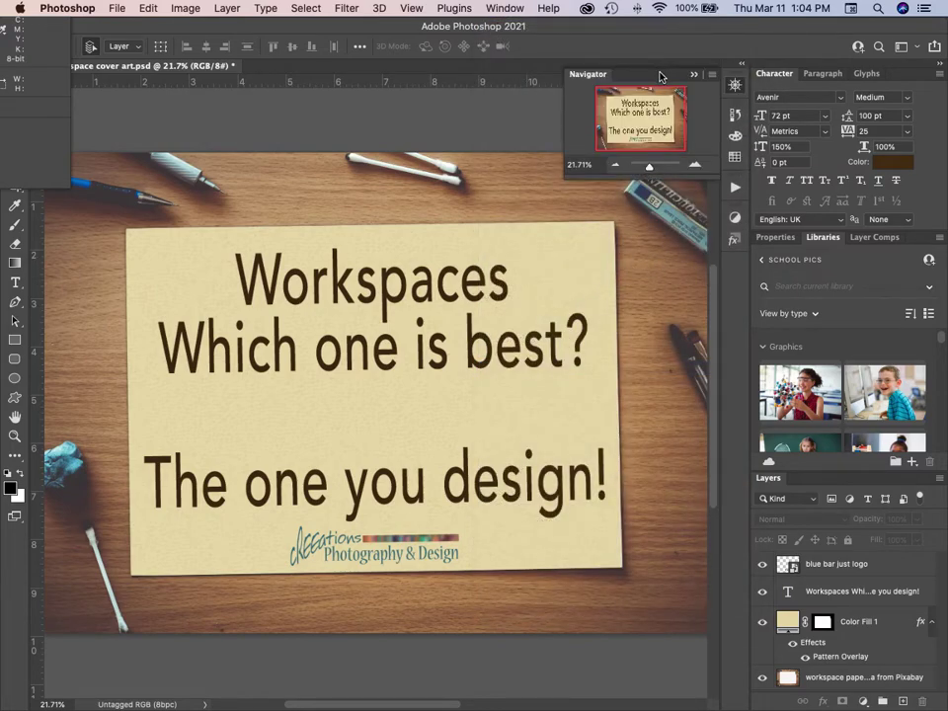
drag(660, 77, 578, 326)
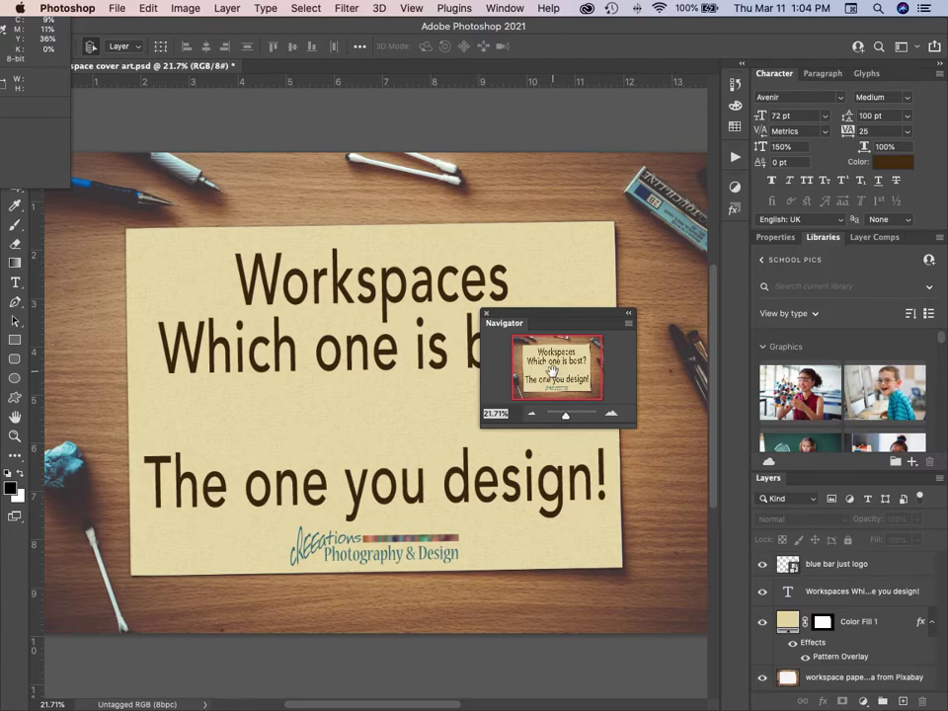
Step: Zoom the document to 100%, move around the enlarged image with the Navigator, and fit the whole image back on screen
click(446, 235)
key(super+equal)
key(super+equal)
key(super+equal)
key(super+equal)
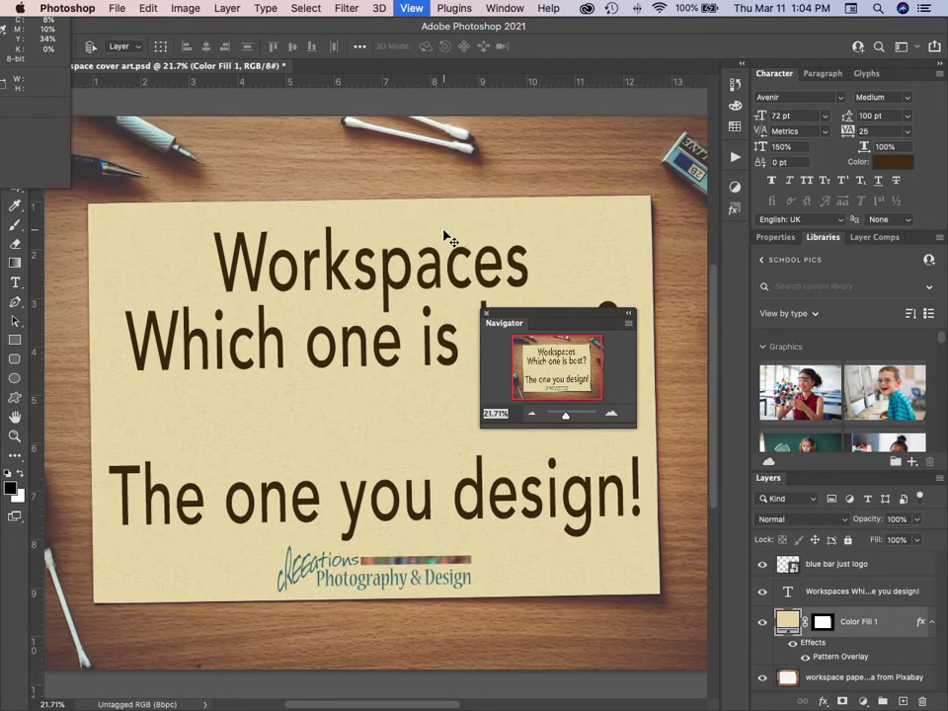
key(super+equal)
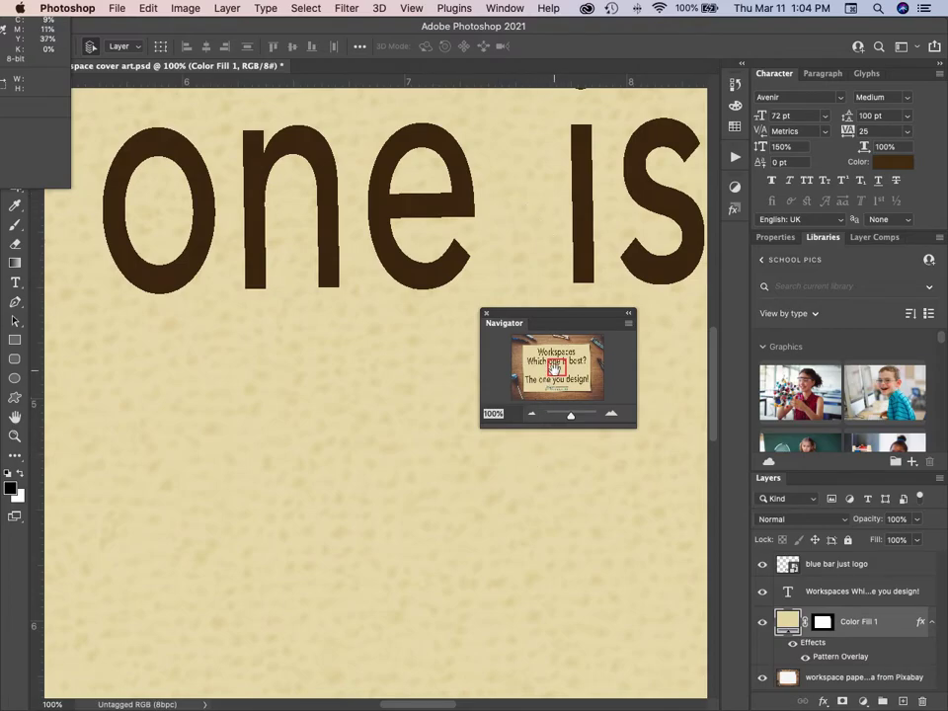
mouse_move(549, 370)
mouse_down()
mouse_move(573, 355)
mouse_move(583, 382)
mouse_move(553, 382)
mouse_move(556, 356)
mouse_move(532, 362)
mouse_move(549, 367)
mouse_up()
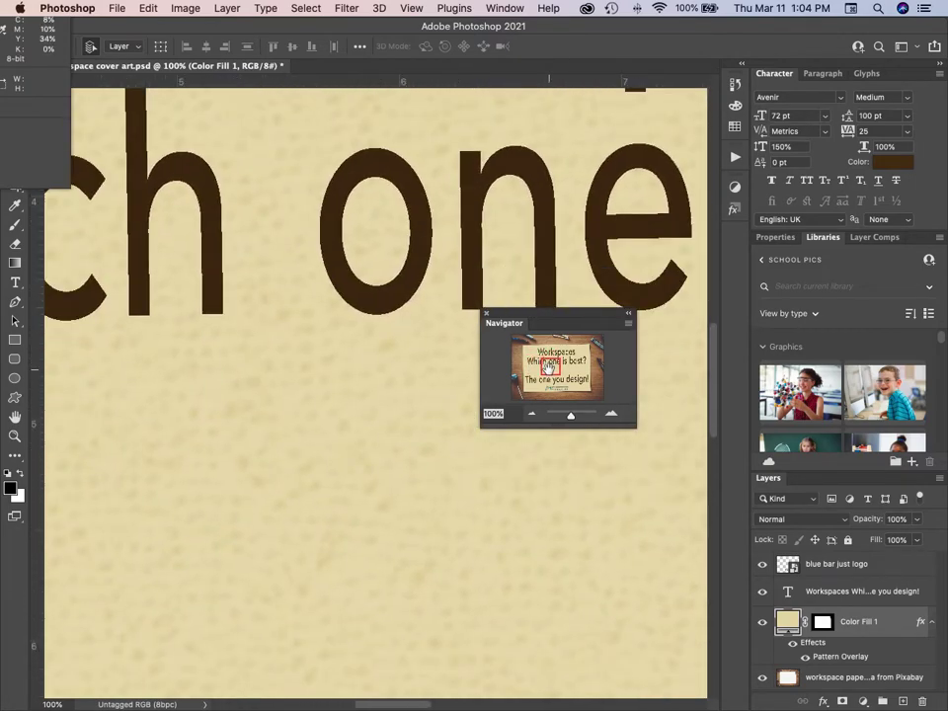
key(super+0)
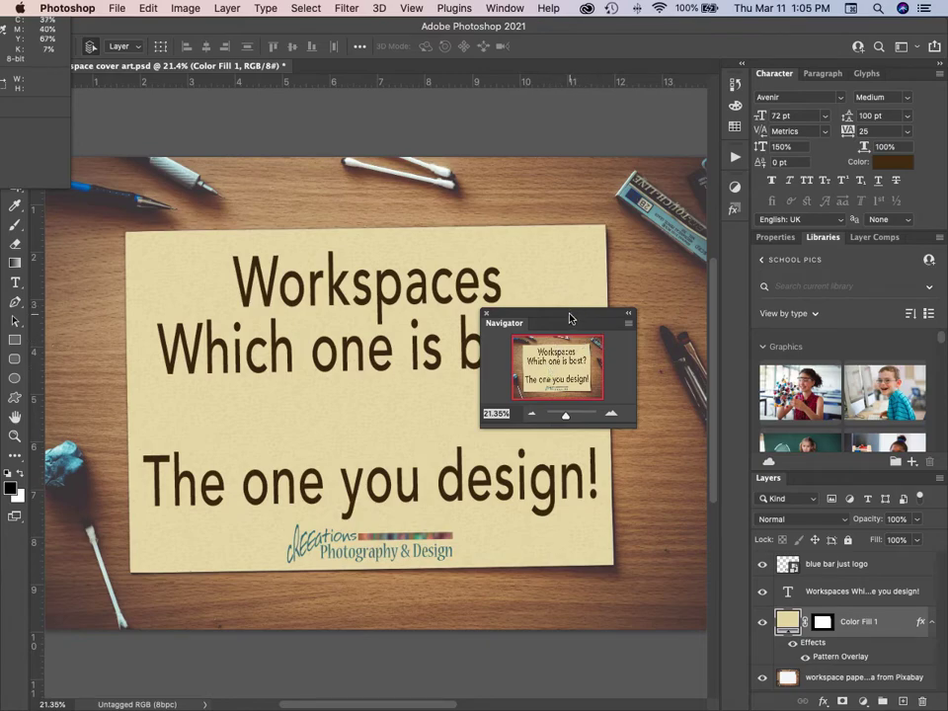
Step: Dock the floating Navigator panel into the group with Properties, Libraries and Layer Comps
drag(573, 314, 916, 79)
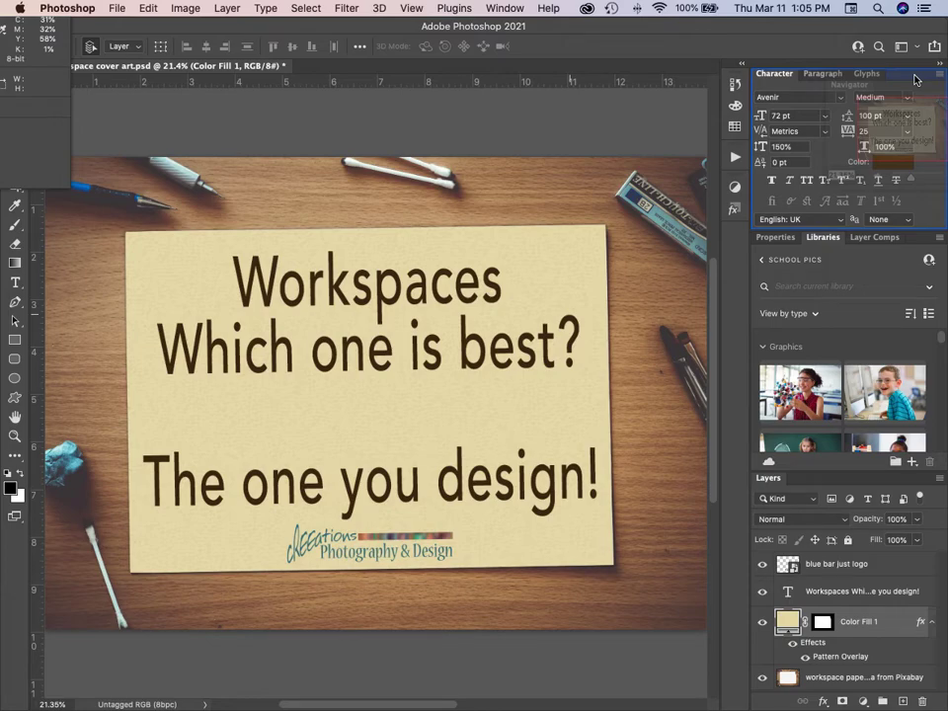
drag(916, 79, 920, 244)
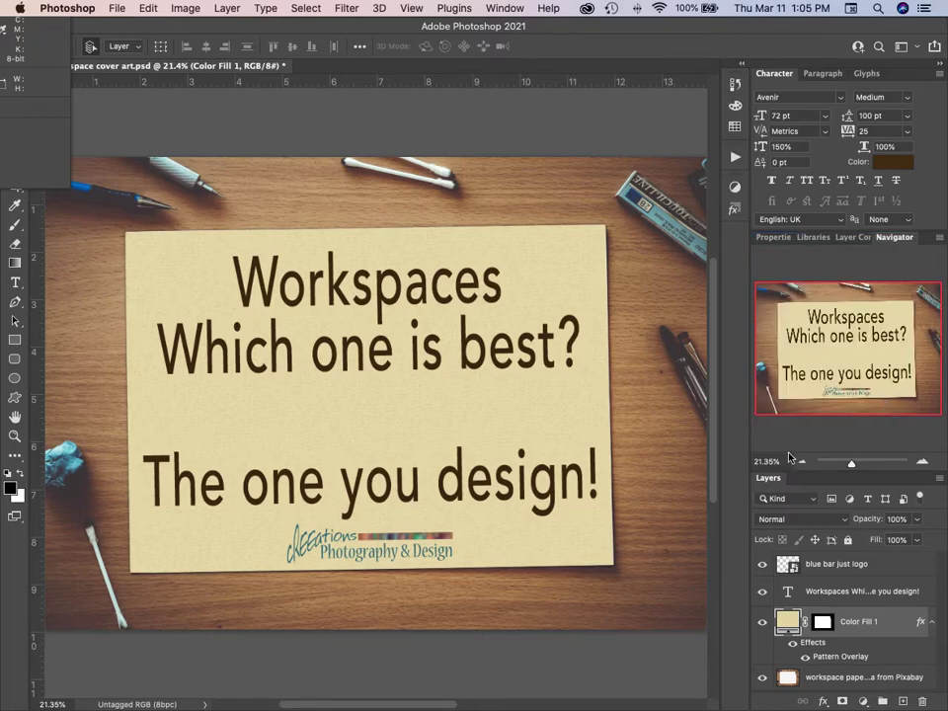
Step: View the Layer Comps, Libraries and Properties panels in turn within the docked group that includes the Navigator
click(851, 237)
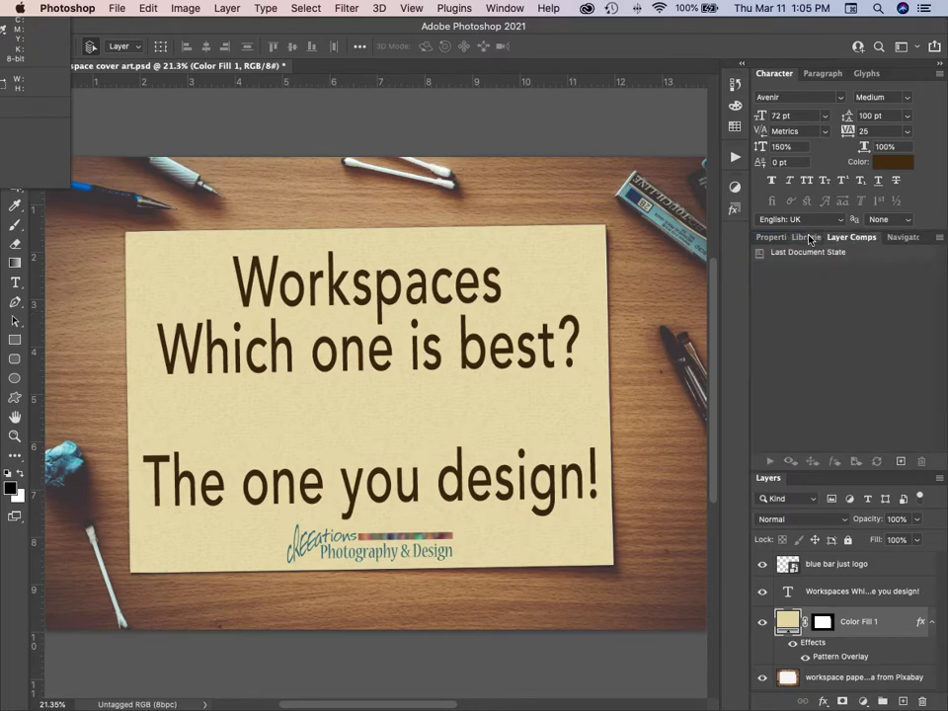
click(808, 238)
click(774, 237)
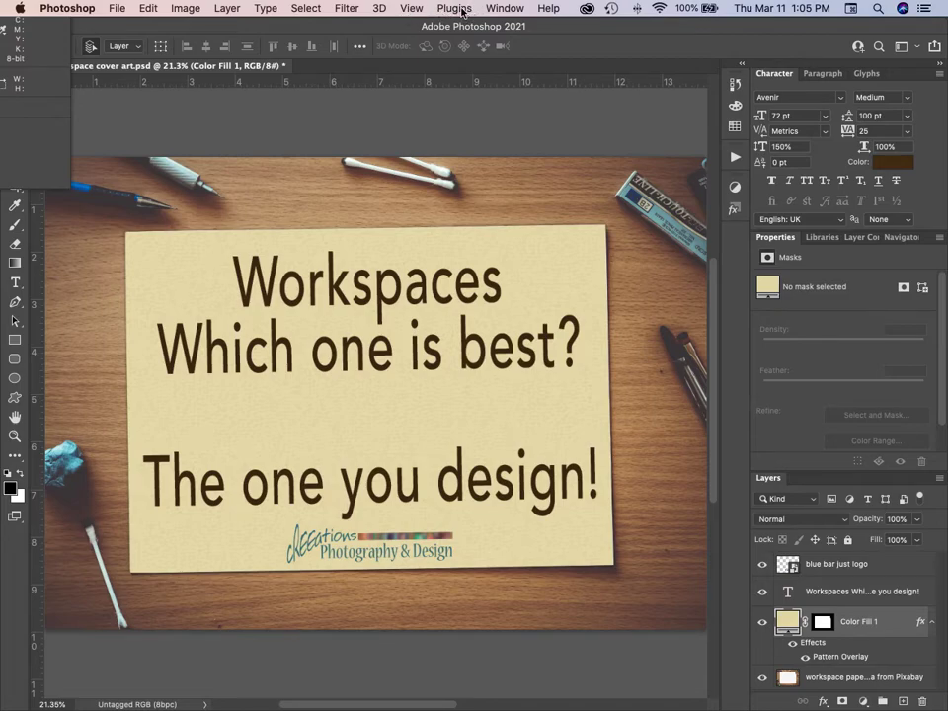
Step: Switch to the saved custom workspace 03-12-20
click(509, 9)
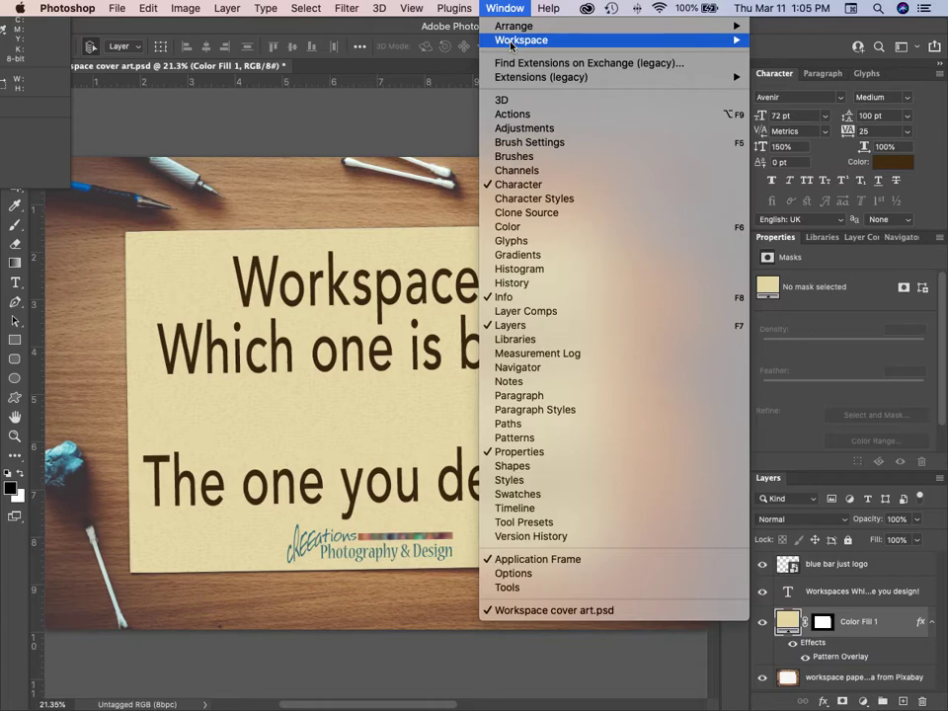
mouse_move(511, 43)
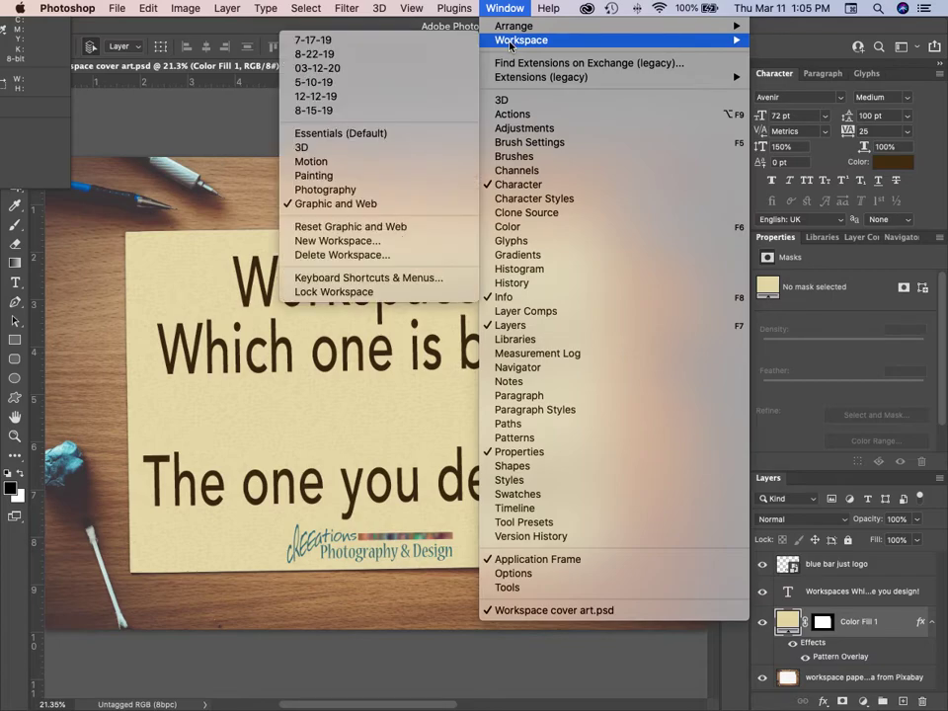
click(393, 69)
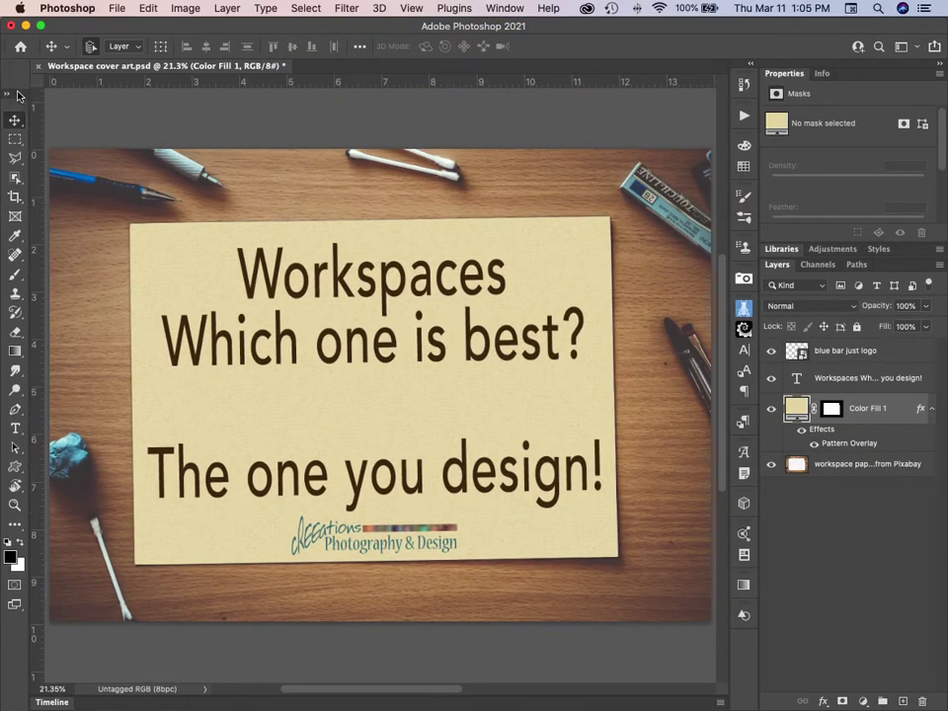
Step: Move the floating Tools panel up under the options bar and dock it along the canvas's left side
drag(16, 69, 16, 69)
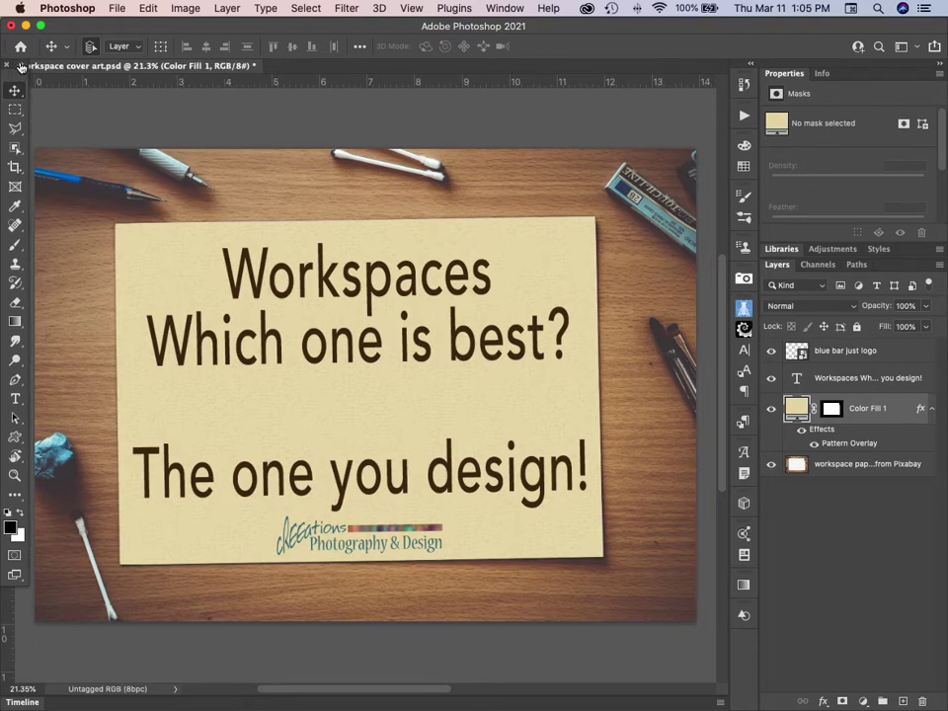
click(20, 66)
mouse_move(19, 66)
mouse_down()
mouse_move(13, 79)
mouse_move(11, 65)
mouse_up()
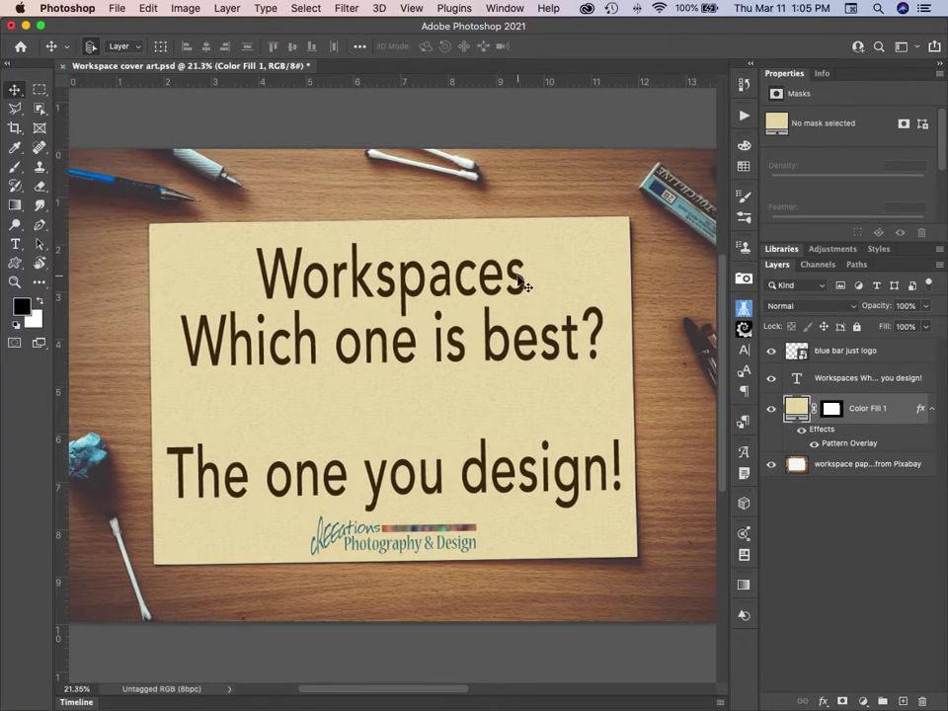
Step: Toggle the Tools panel between one and two columns, and dock it in a single column beside the collapsed panel icons
click(8, 65)
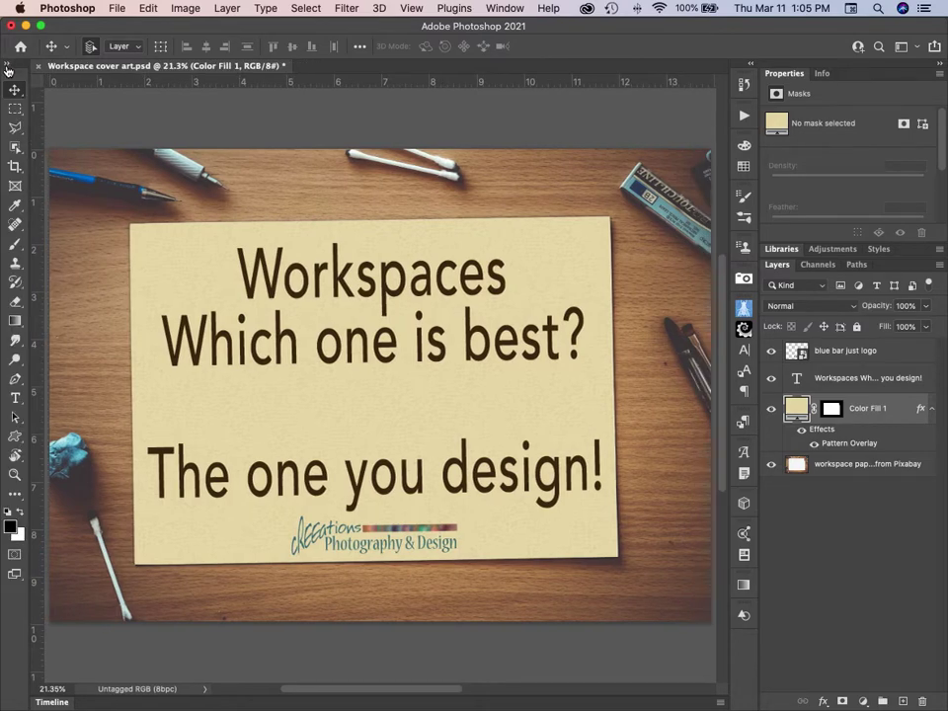
click(8, 66)
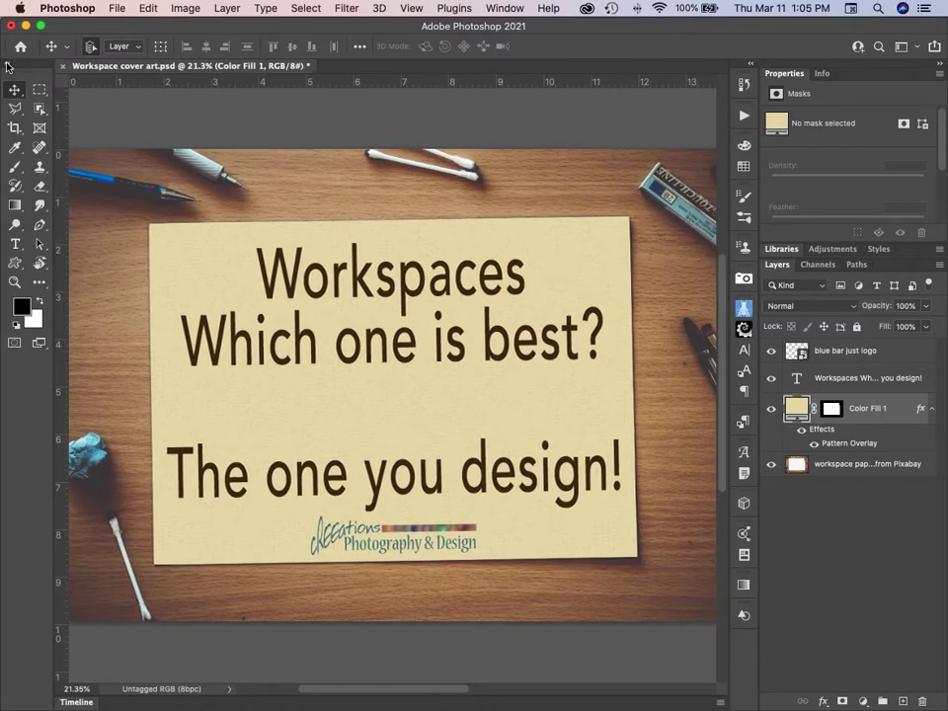
click(7, 67)
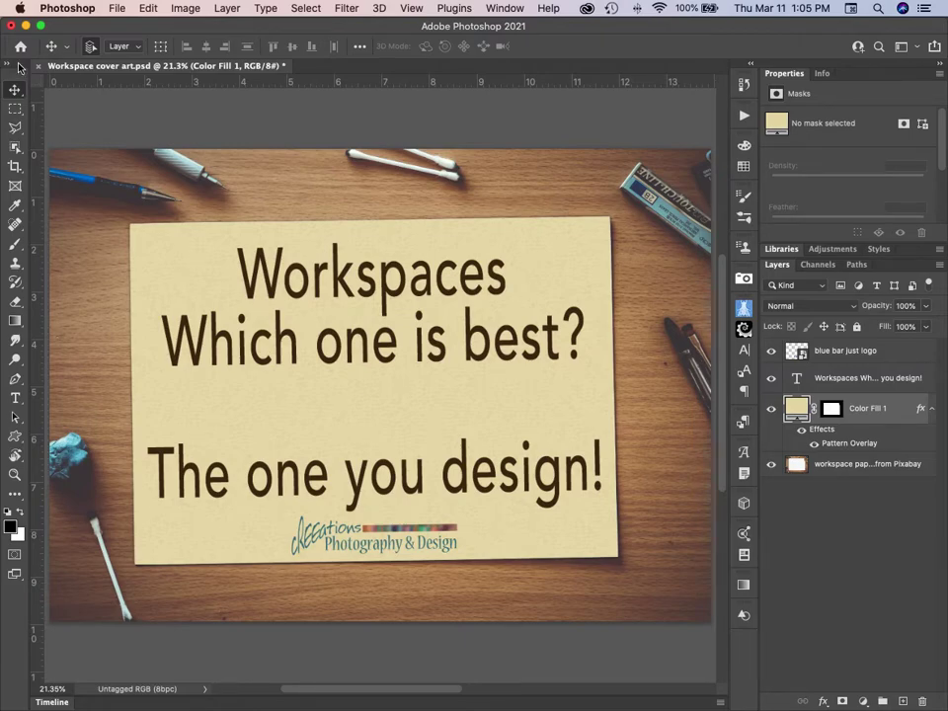
drag(8, 66, 730, 67)
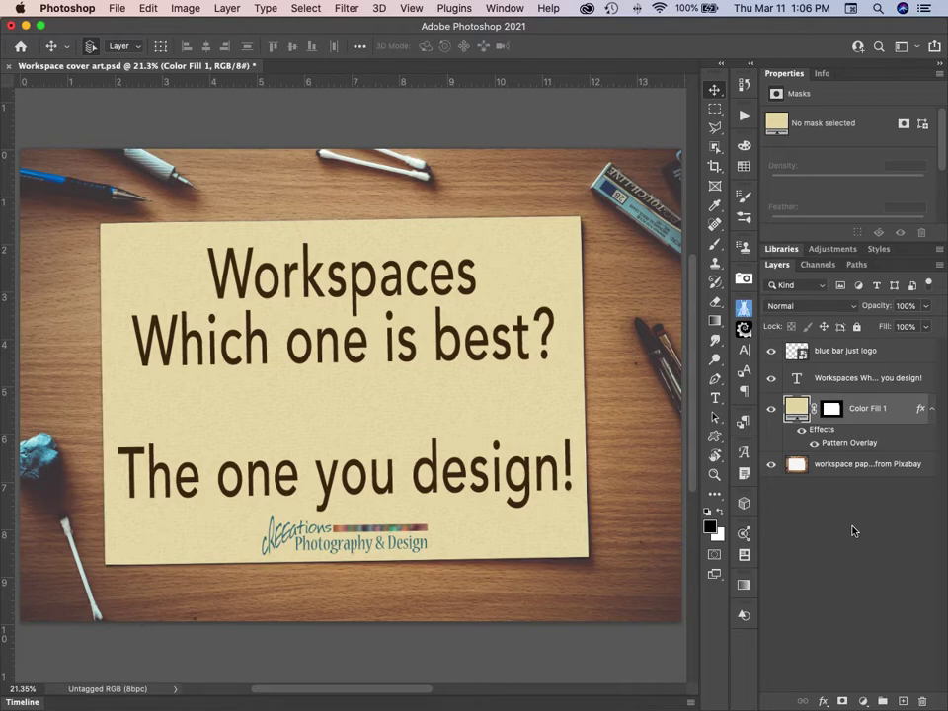
Step: Reset the 03-12-20 workspace to its saved layout
click(501, 9)
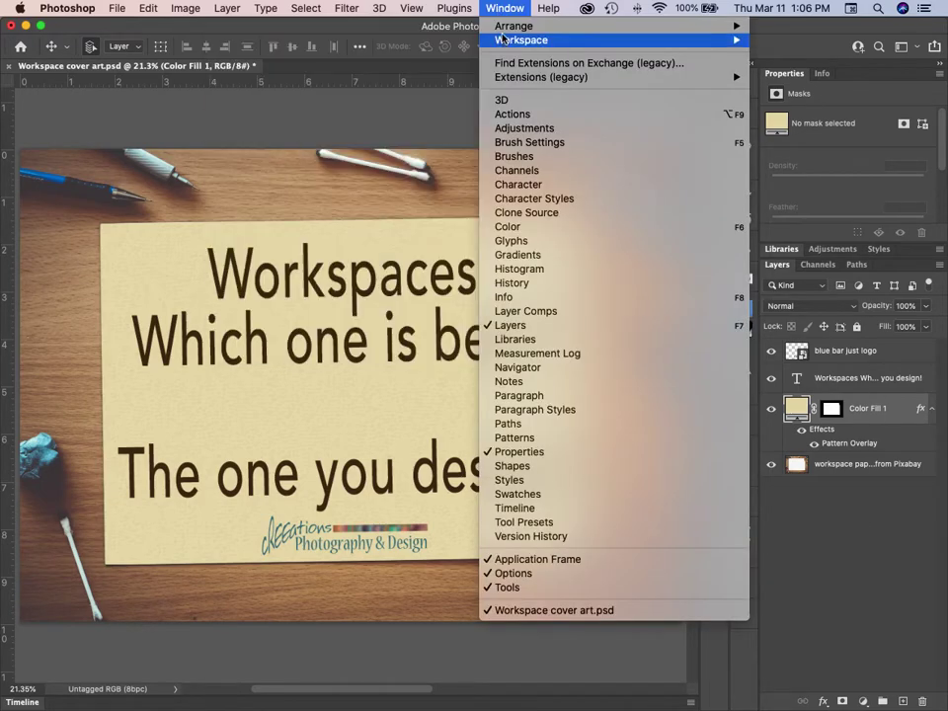
mouse_move(503, 40)
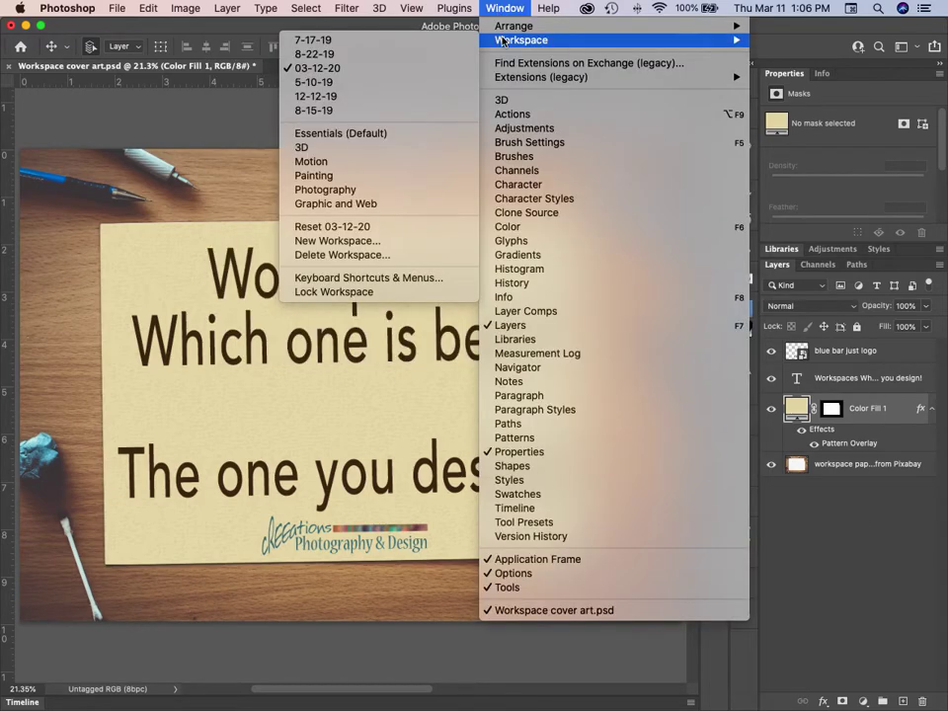
click(402, 230)
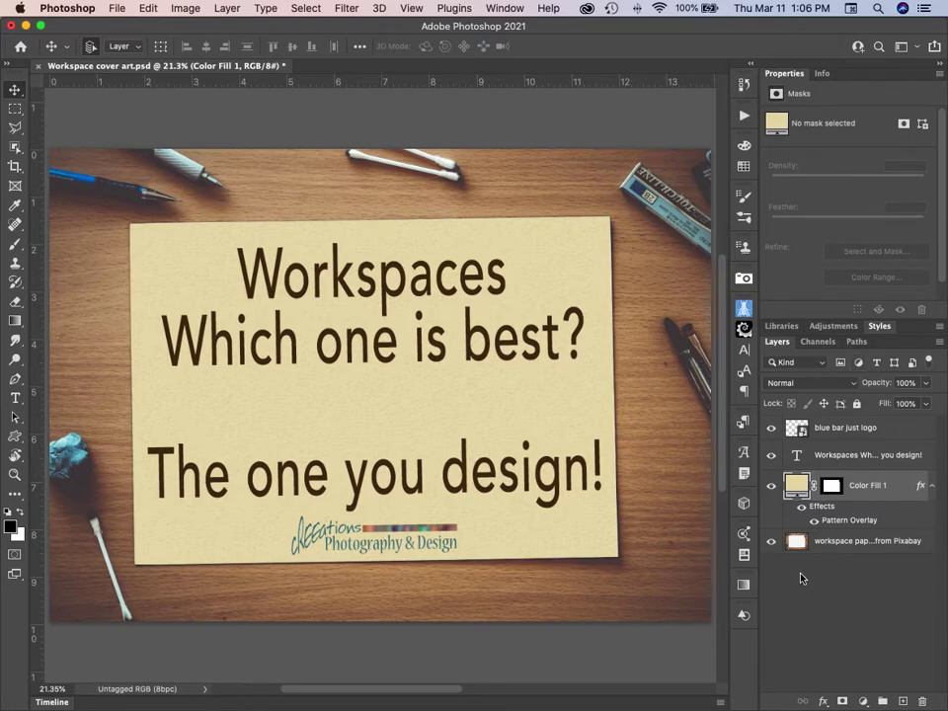
Step: Expand and collapse the whole column of panel icons, and open and close the Clone Source and Swatches panels individually
click(752, 67)
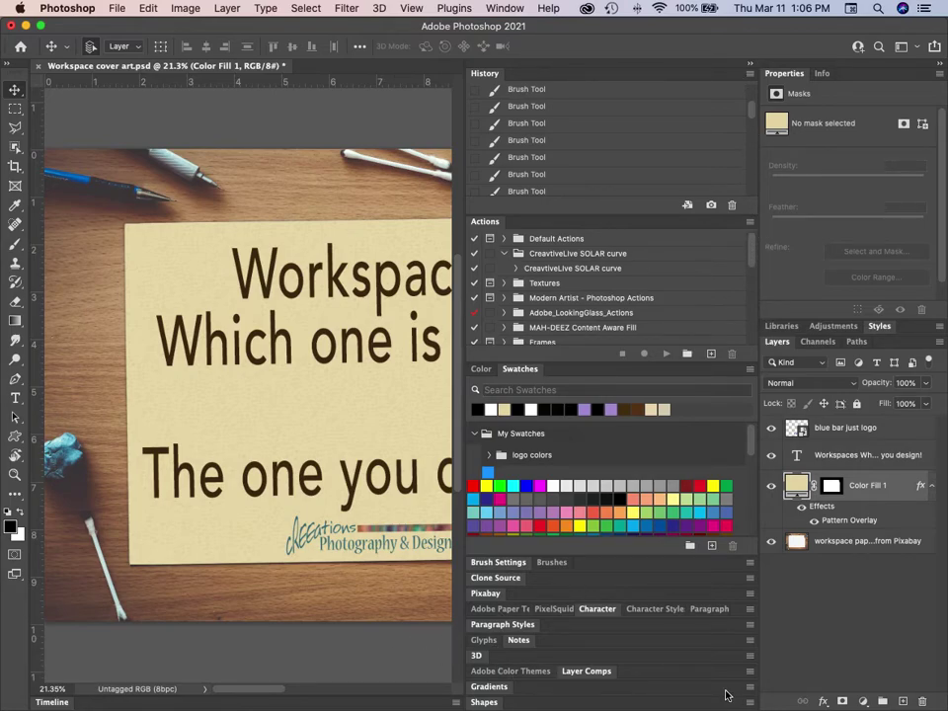
click(752, 65)
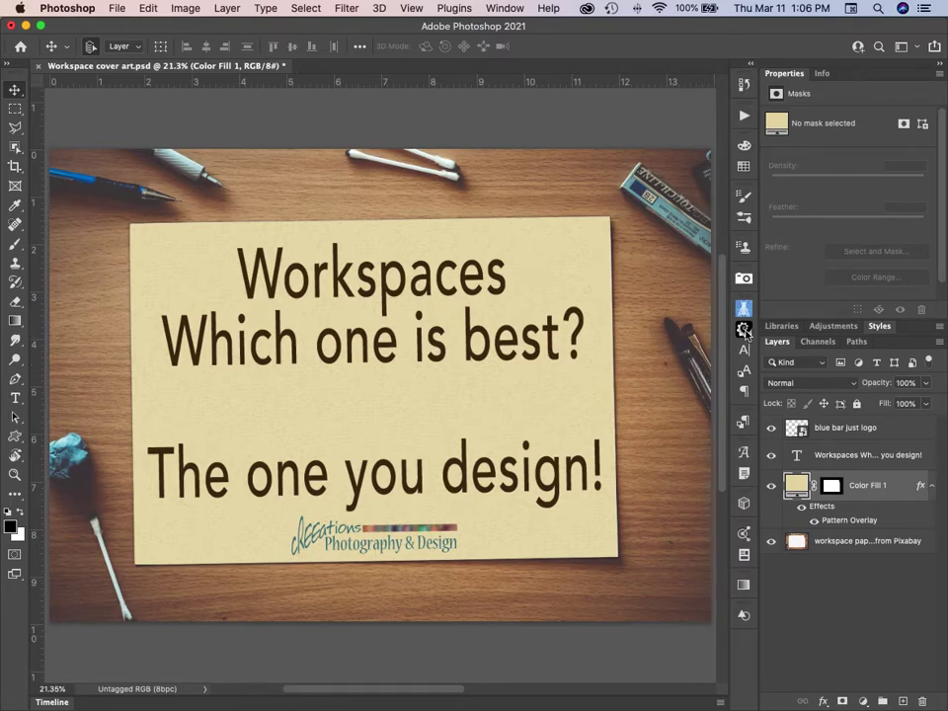
click(738, 253)
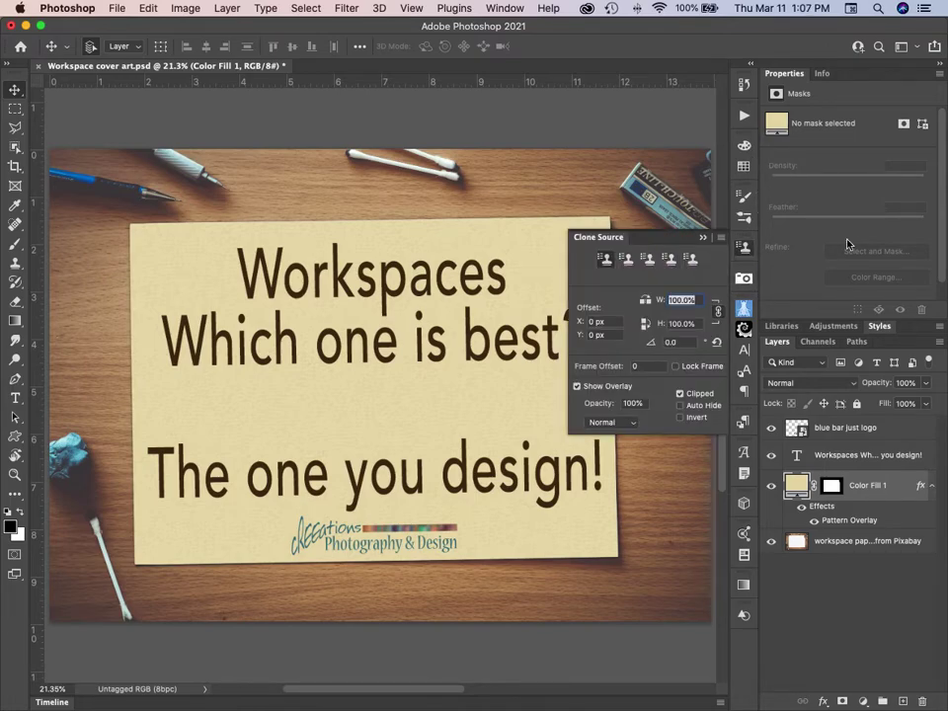
click(741, 255)
click(743, 167)
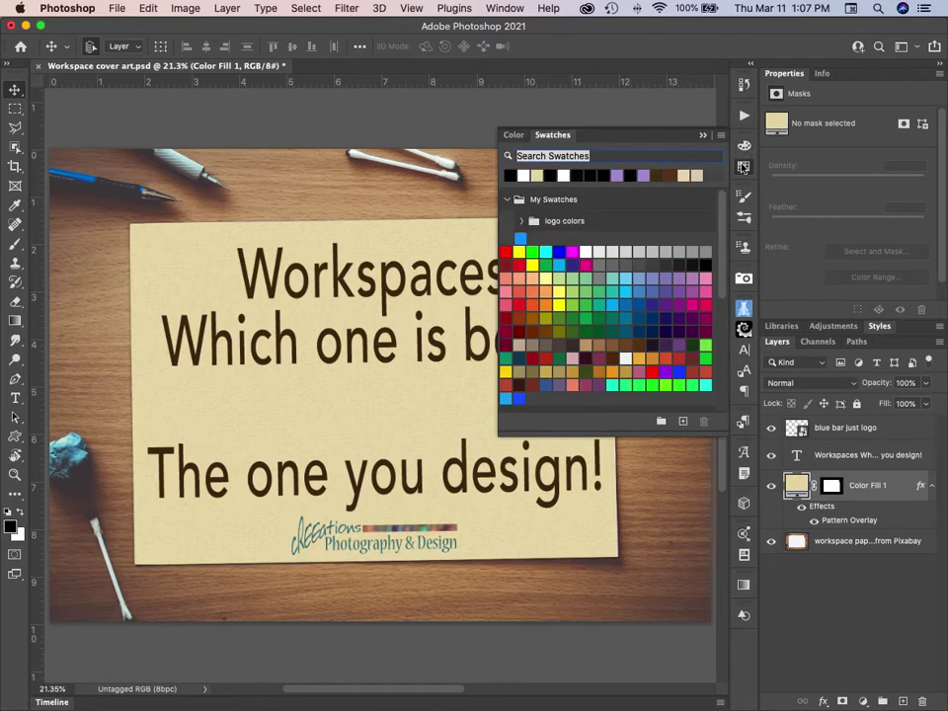
click(744, 167)
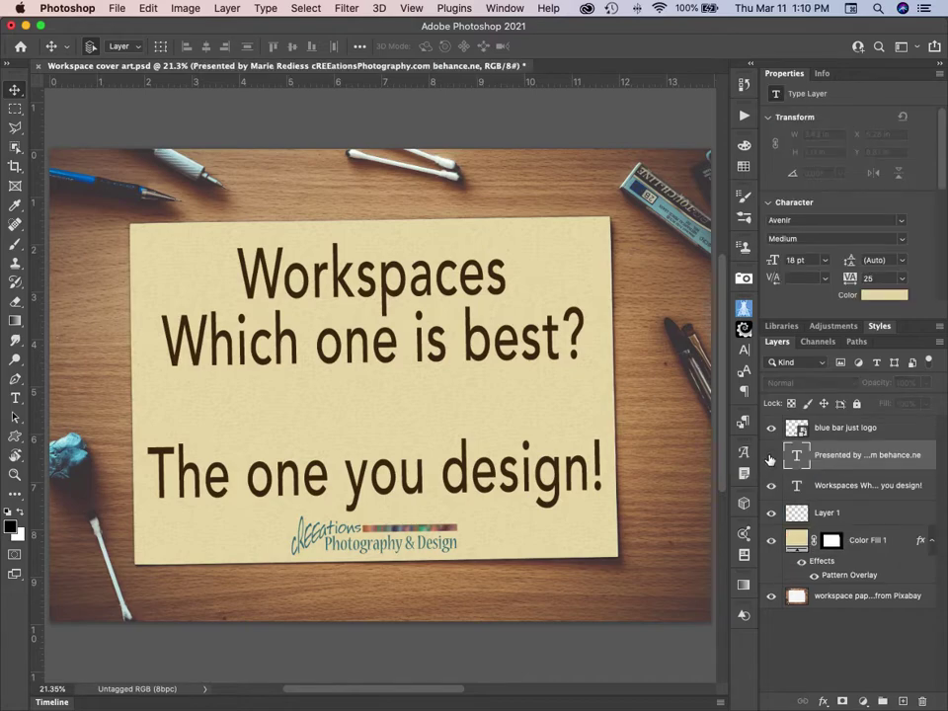
Step: Make the hidden "Presented by" text layer visible on the cover art
click(771, 456)
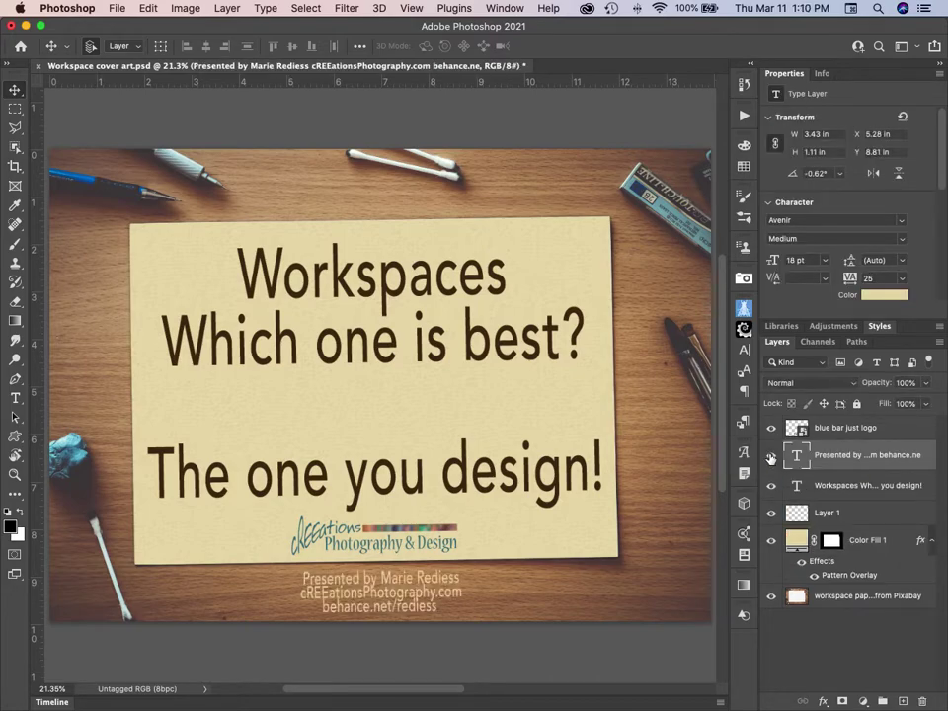